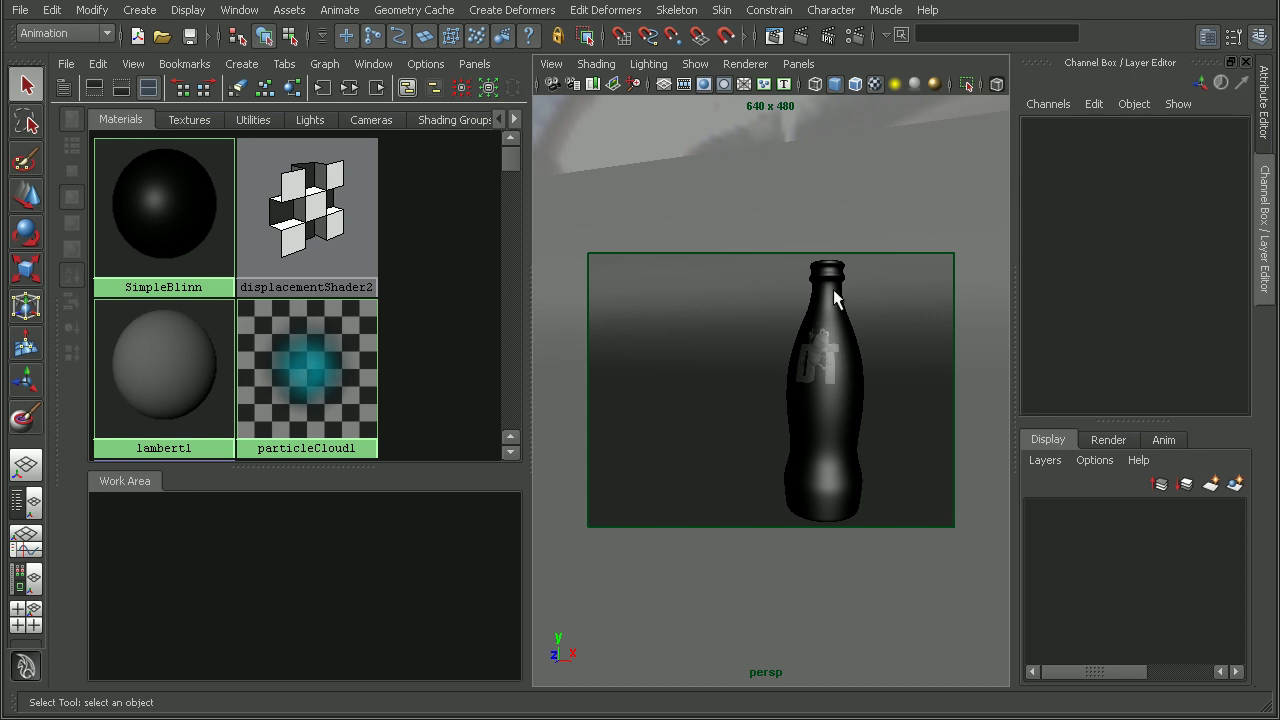
Render the current frame, examine the bottle's embossed logo up close, and keep the rendered image.
click(807, 35)
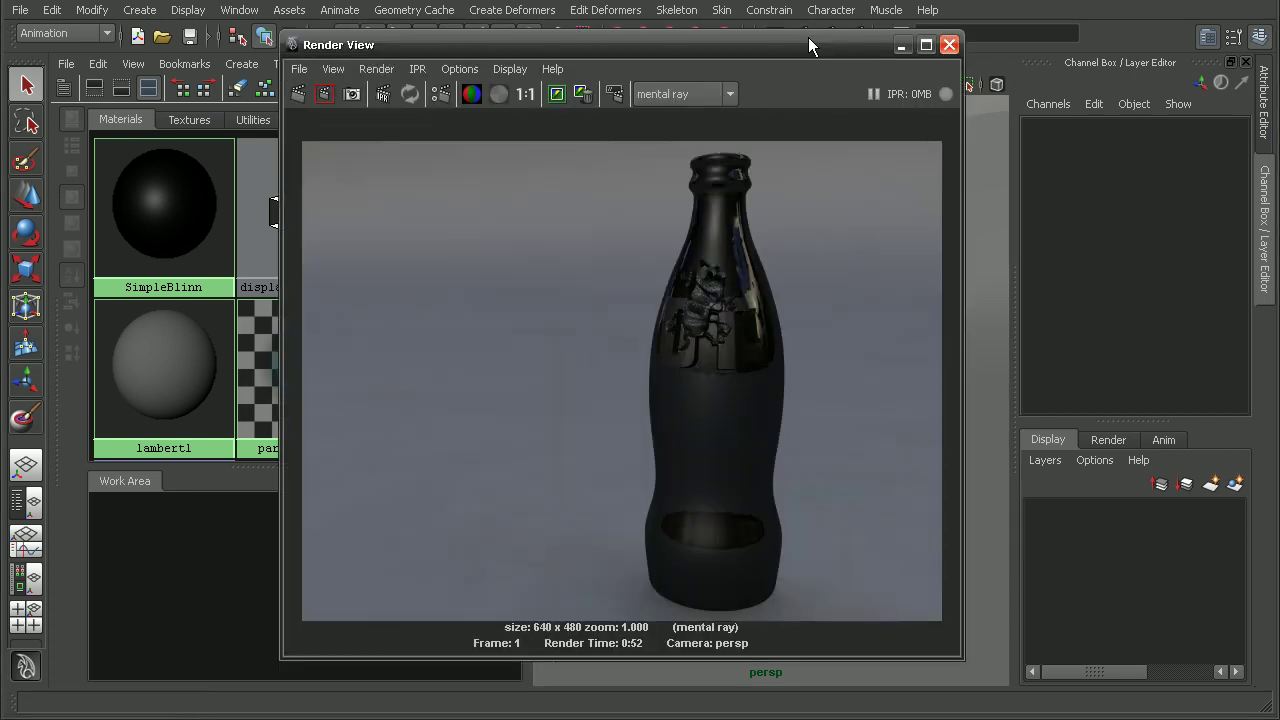
alt+middle_drag(585, 284, 537, 337)
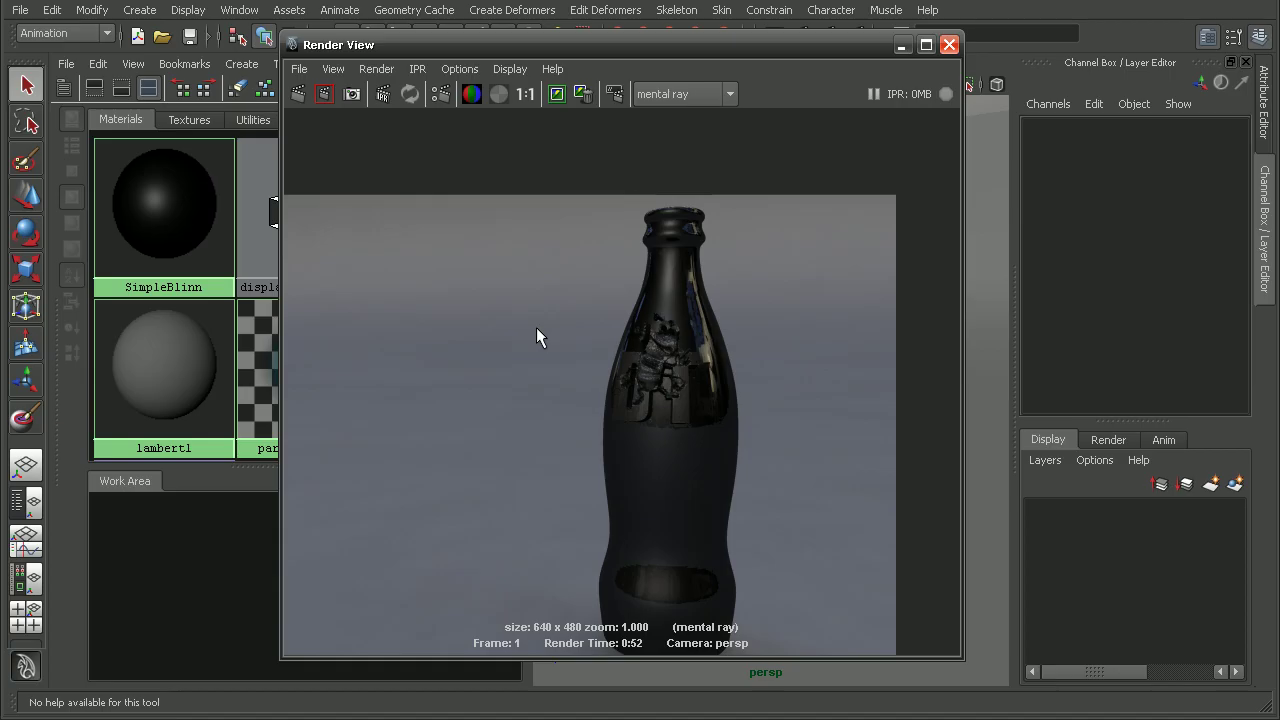
alt+right_drag(537, 337, 1074, 374)
alt+middle_drag(729, 334, 651, 380)
alt+right_drag(651, 380, 970, 392)
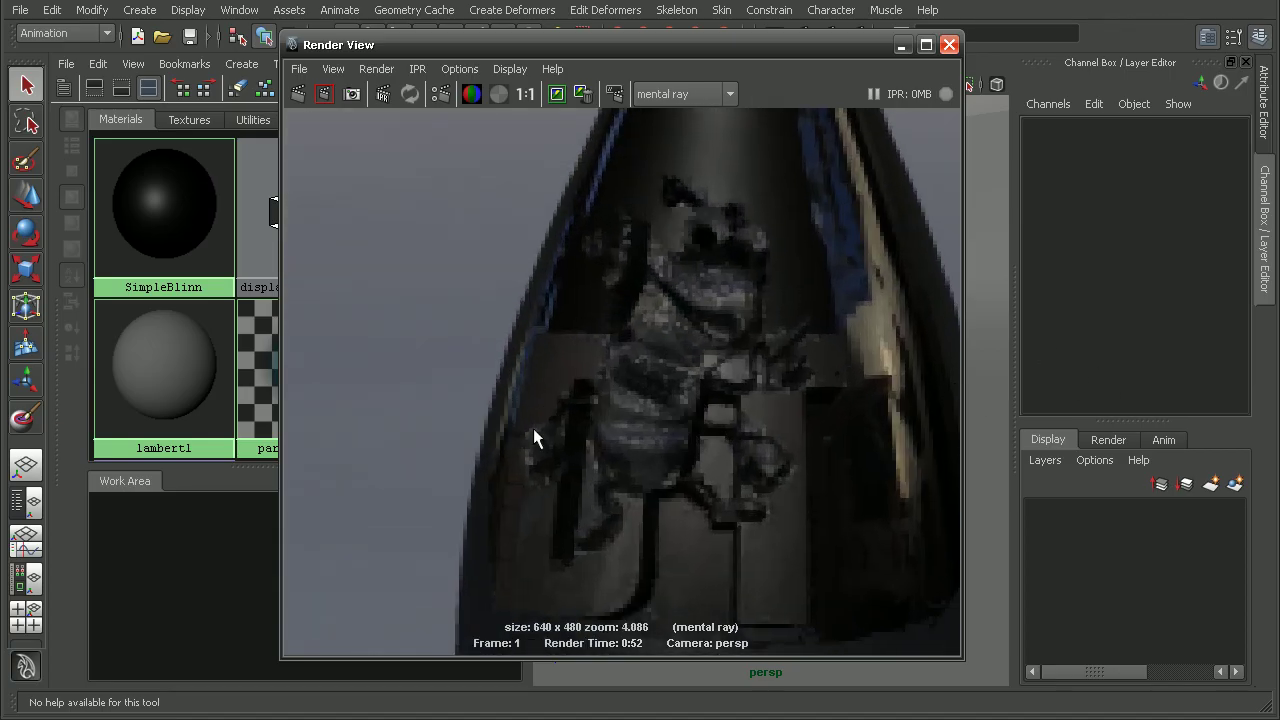
alt+middle_drag(859, 489, 868, 398)
alt+right_drag(843, 484, 350, 455)
alt+middle_drag(738, 484, 740, 455)
alt+right_drag(783, 450, 547, 408)
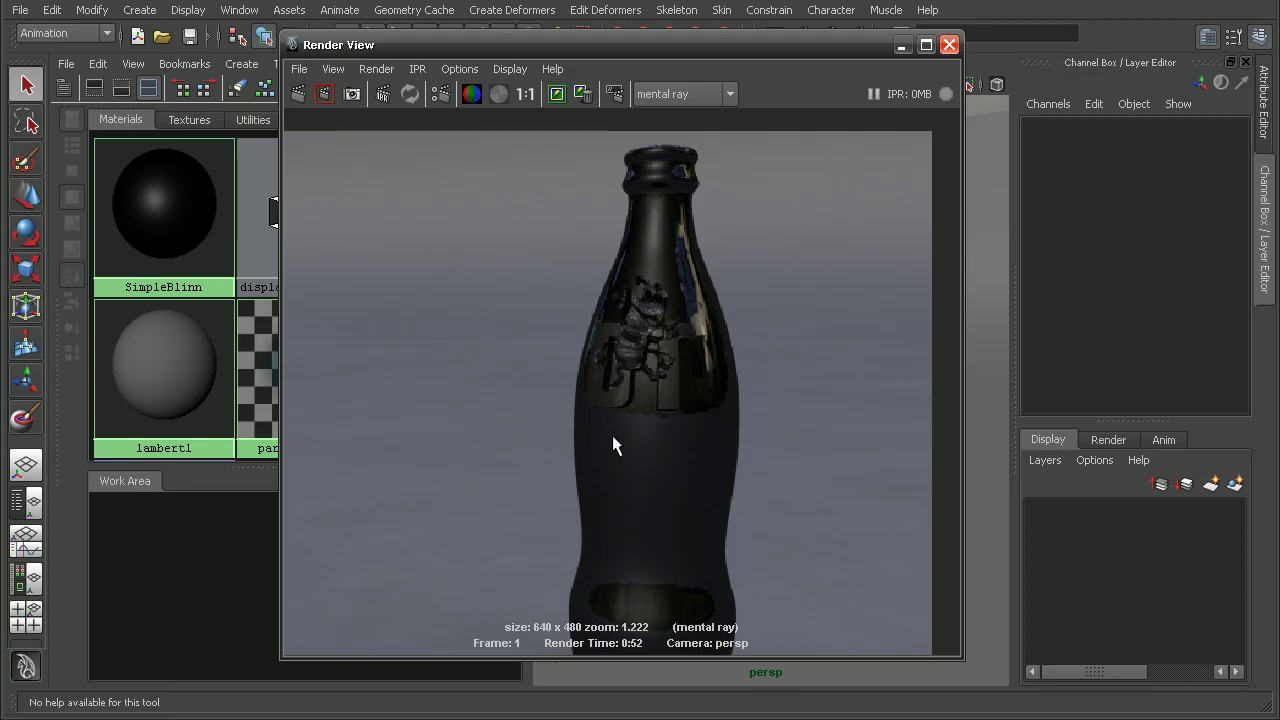
click(557, 94)
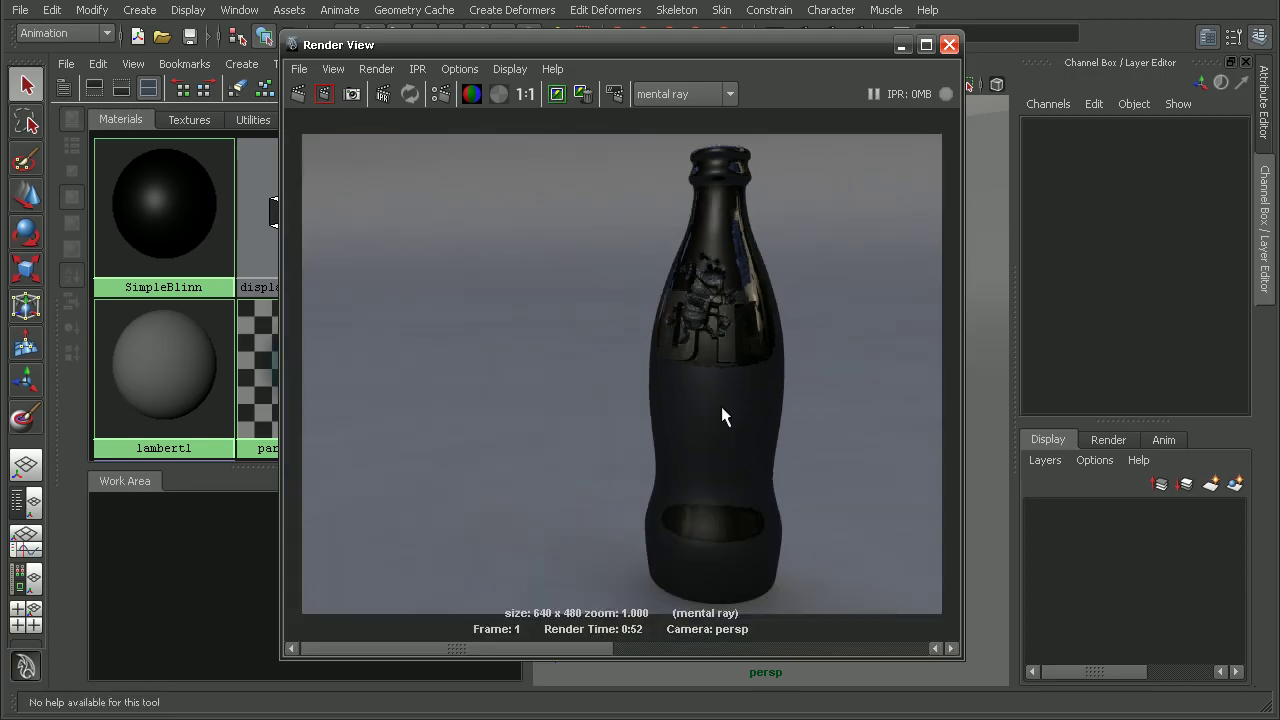
click(949, 45)
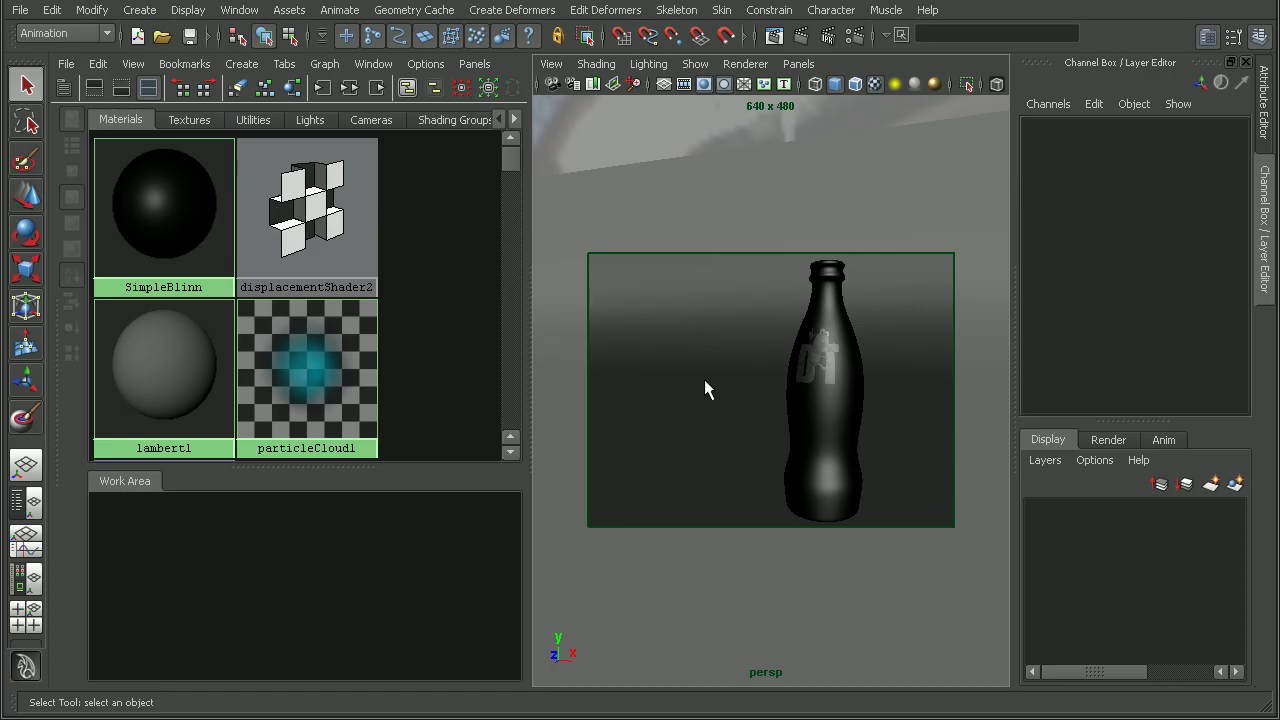
Create a mental ray mia_material_x_passes material and assign it to the bottle.
click(241, 64)
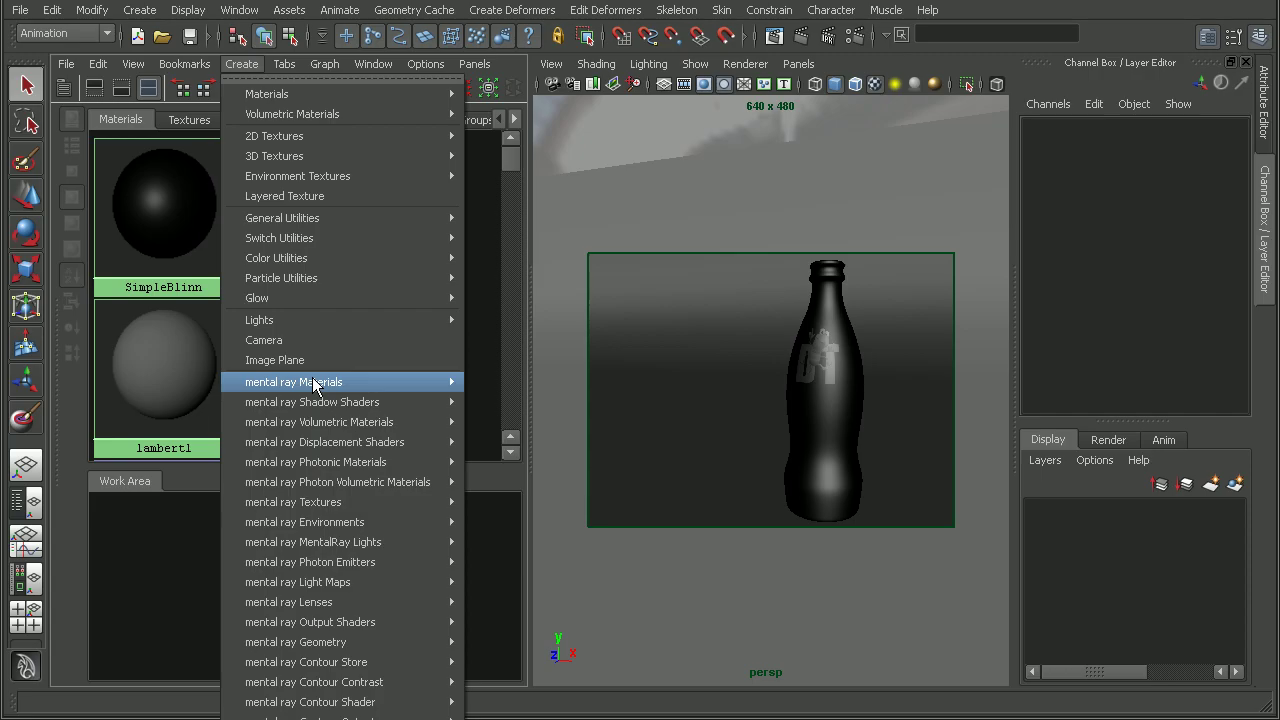
mouse_move(316, 383)
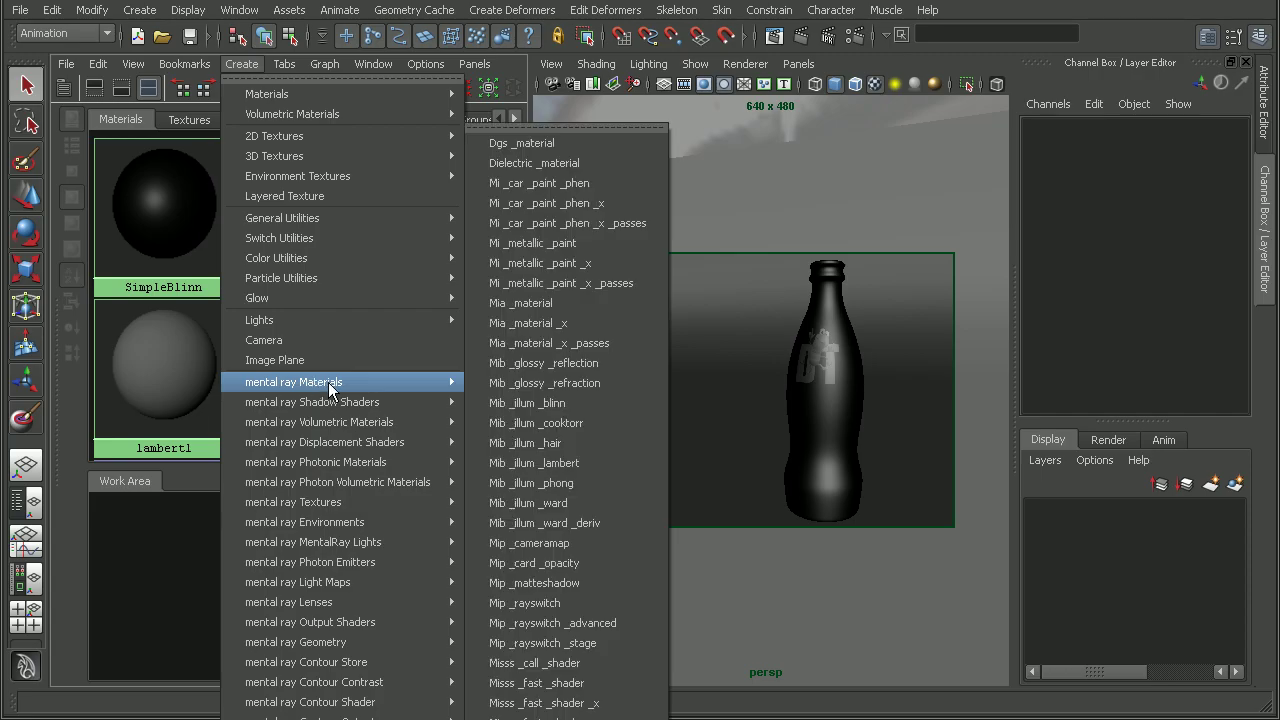
click(556, 348)
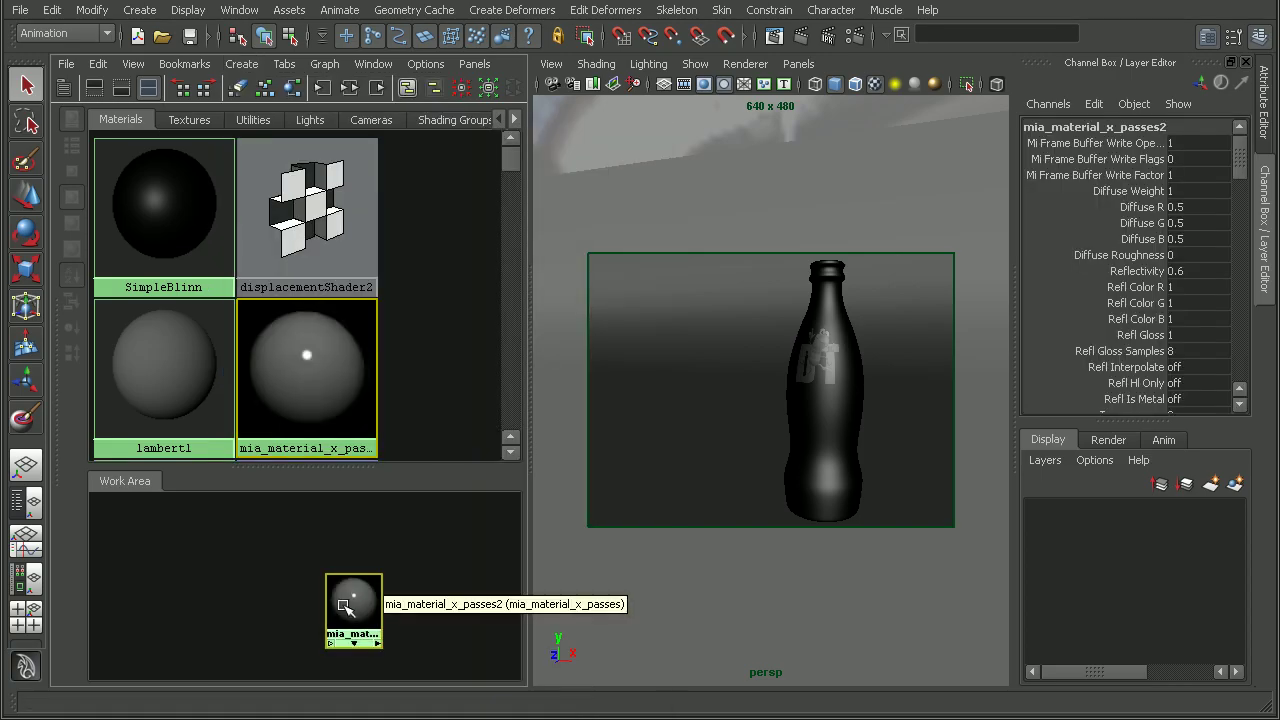
drag(343, 605, 349, 551)
middle_drag(338, 551, 812, 368)
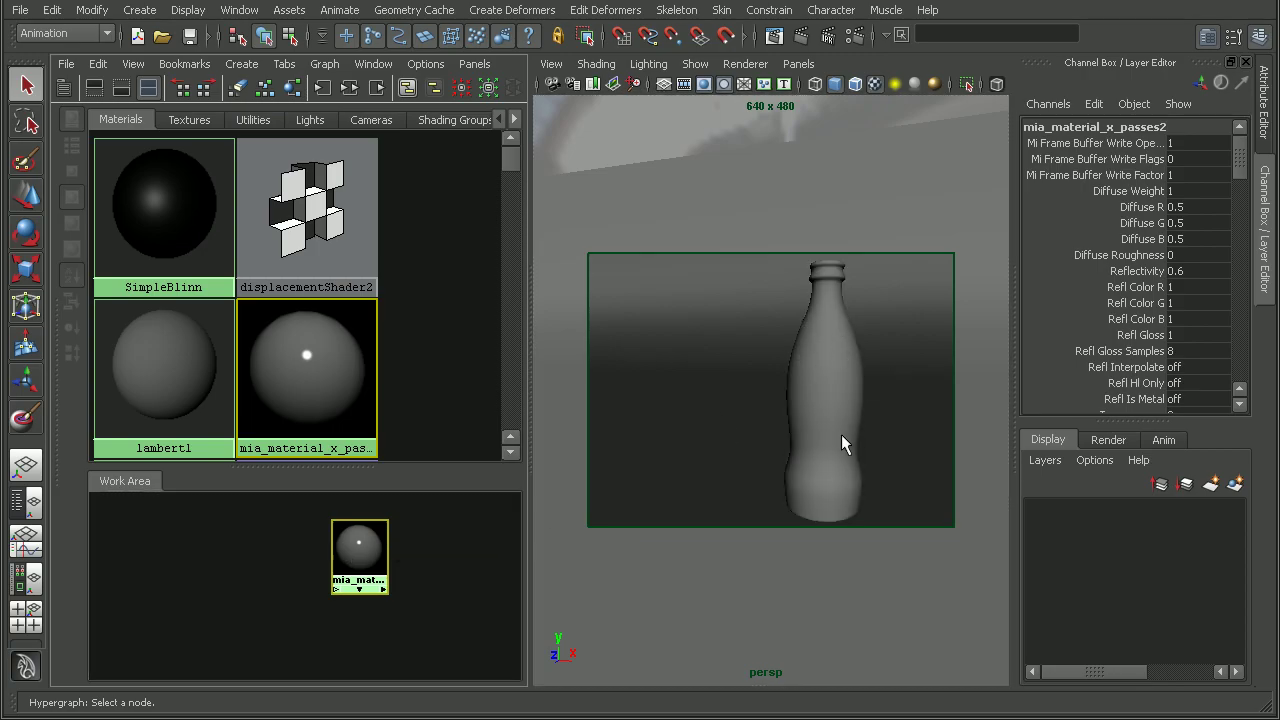
Replace the new material's settings with the GlassThin preset and test-render the current frame.
double_click(357, 545)
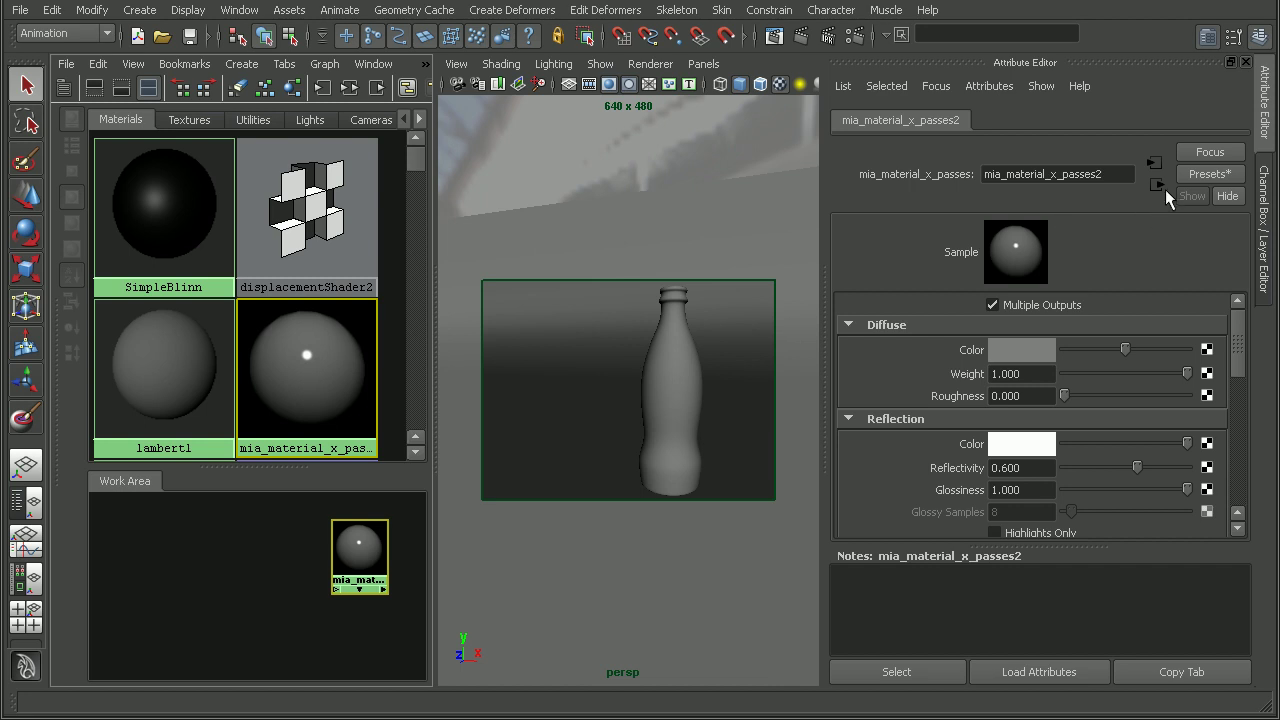
click(1192, 173)
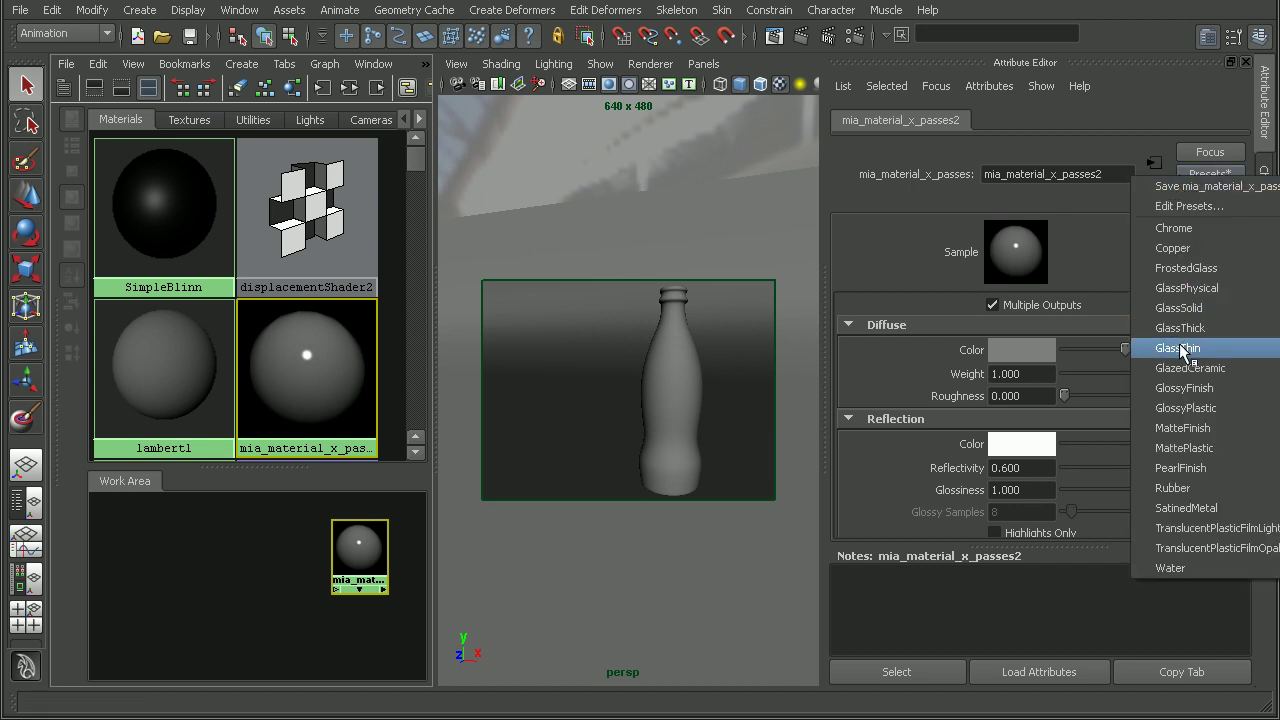
mouse_move(1183, 350)
click(1112, 353)
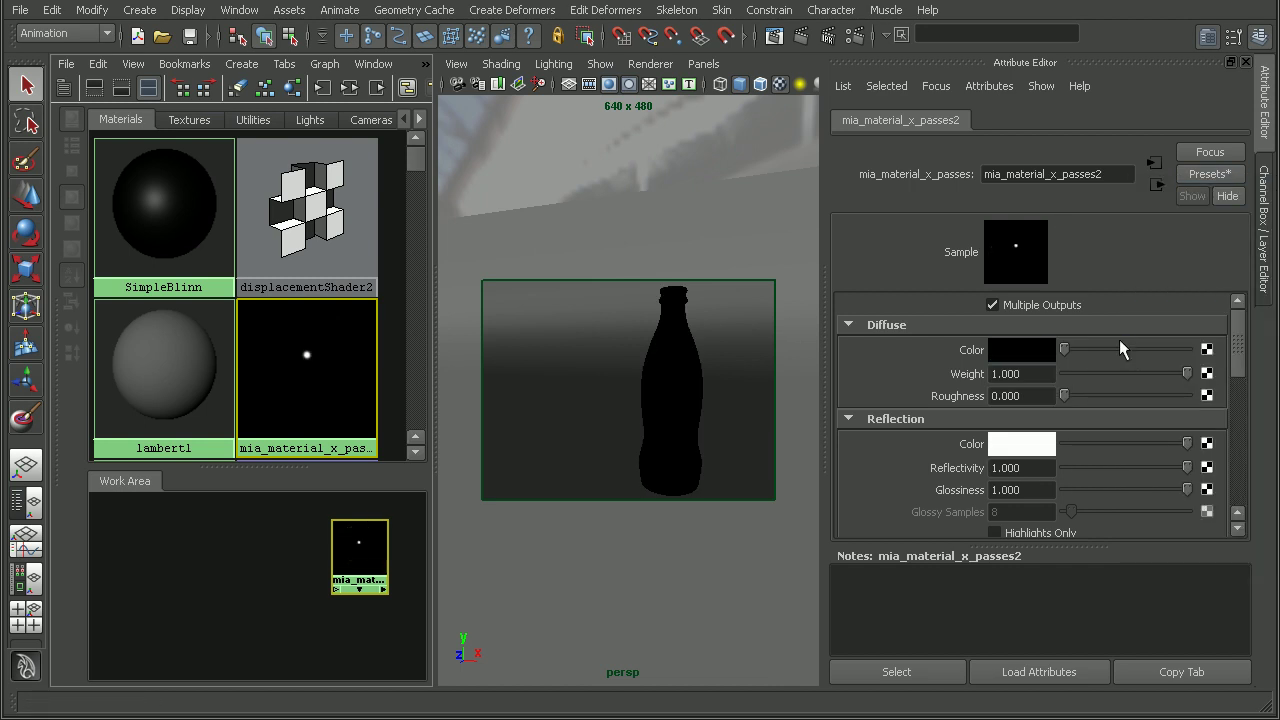
click(1198, 180)
mouse_move(1191, 350)
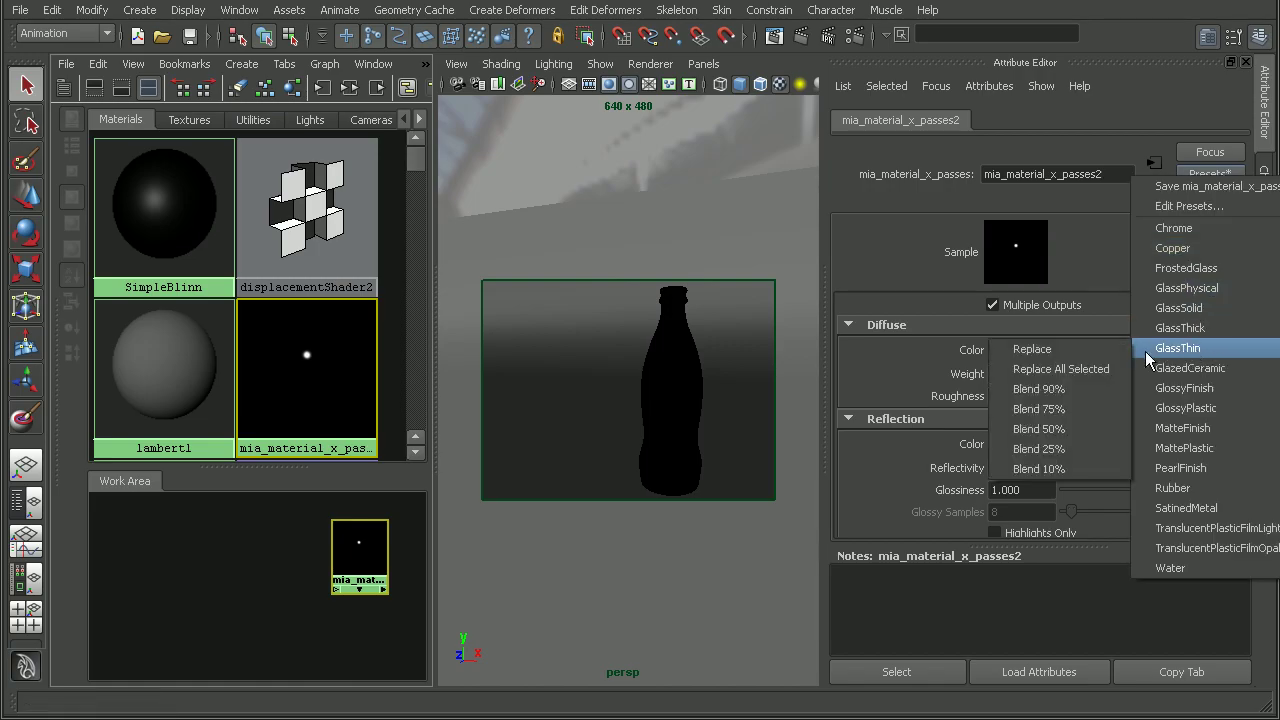
click(1032, 349)
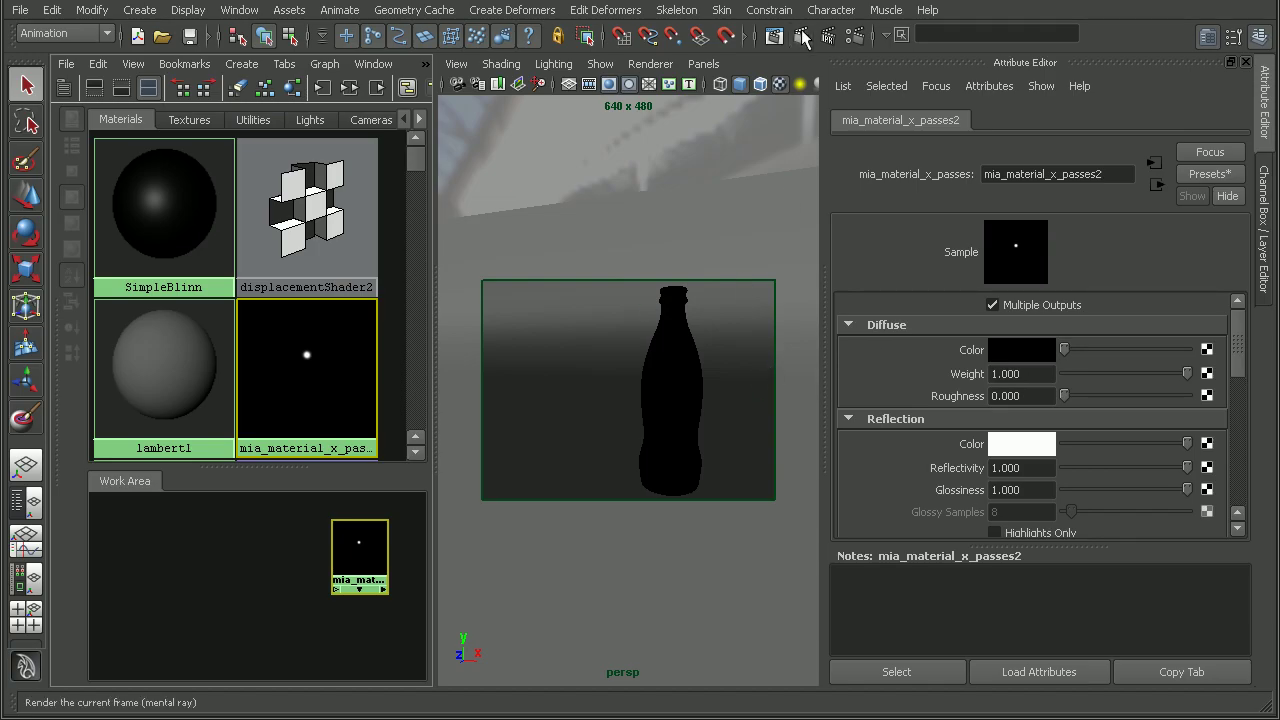
click(799, 31)
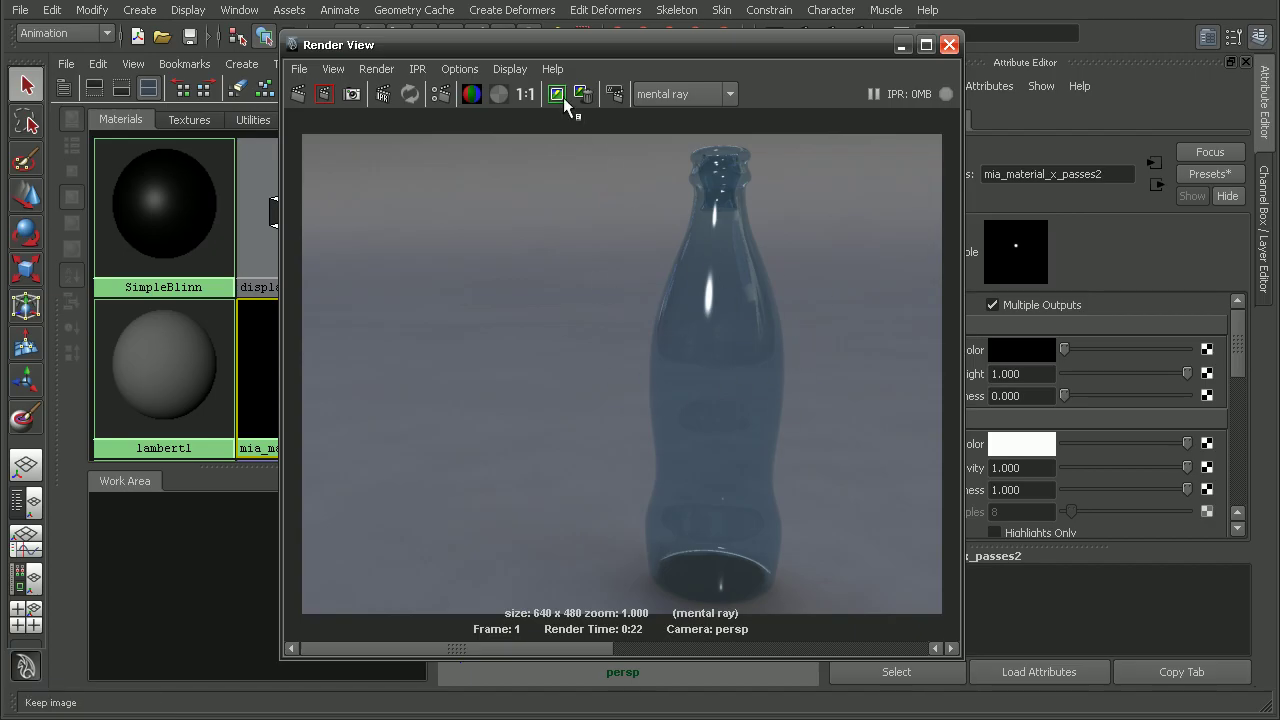
click(949, 44)
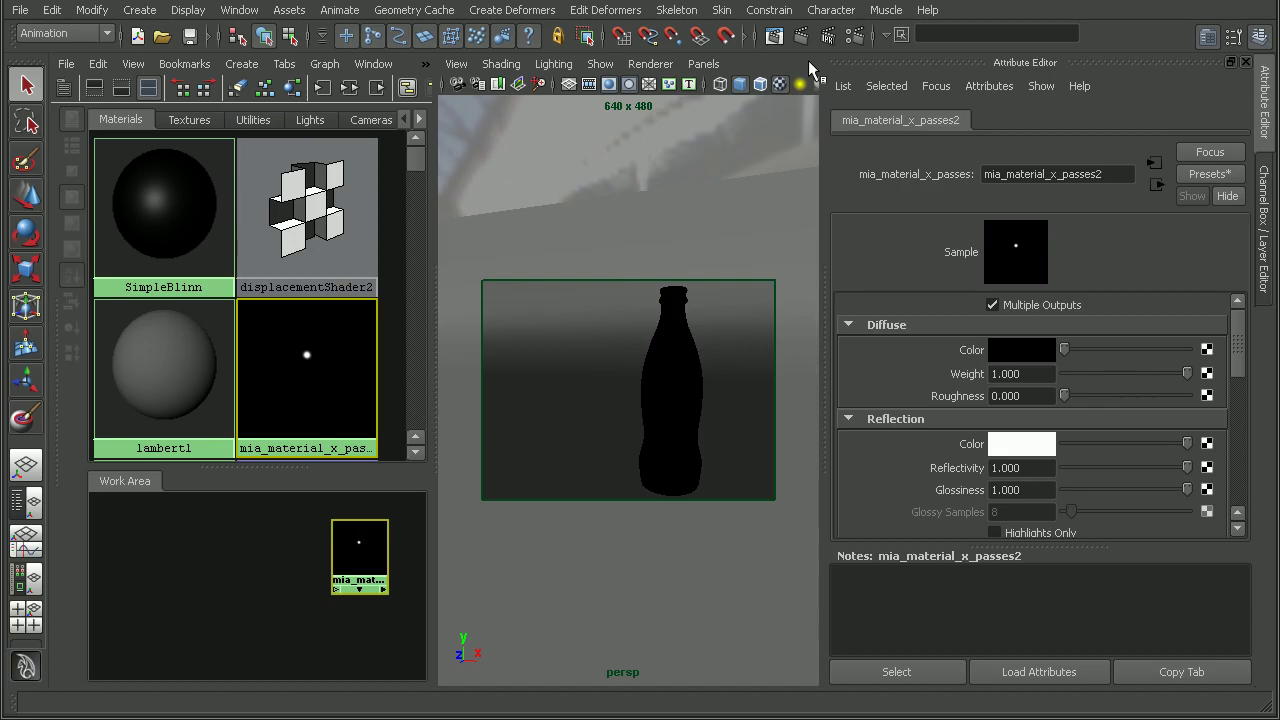
Show only the Hypershade work area and expand it over the perspective view, with the glass material node in sight.
click(121, 89)
alt+middle_drag(268, 260, 180, 488)
alt+right_drag(180, 488, 318, 486)
alt+middle_drag(318, 486, 306, 413)
alt+right_drag(306, 413, 330, 411)
alt+middle_drag(303, 395, 316, 395)
key(space)
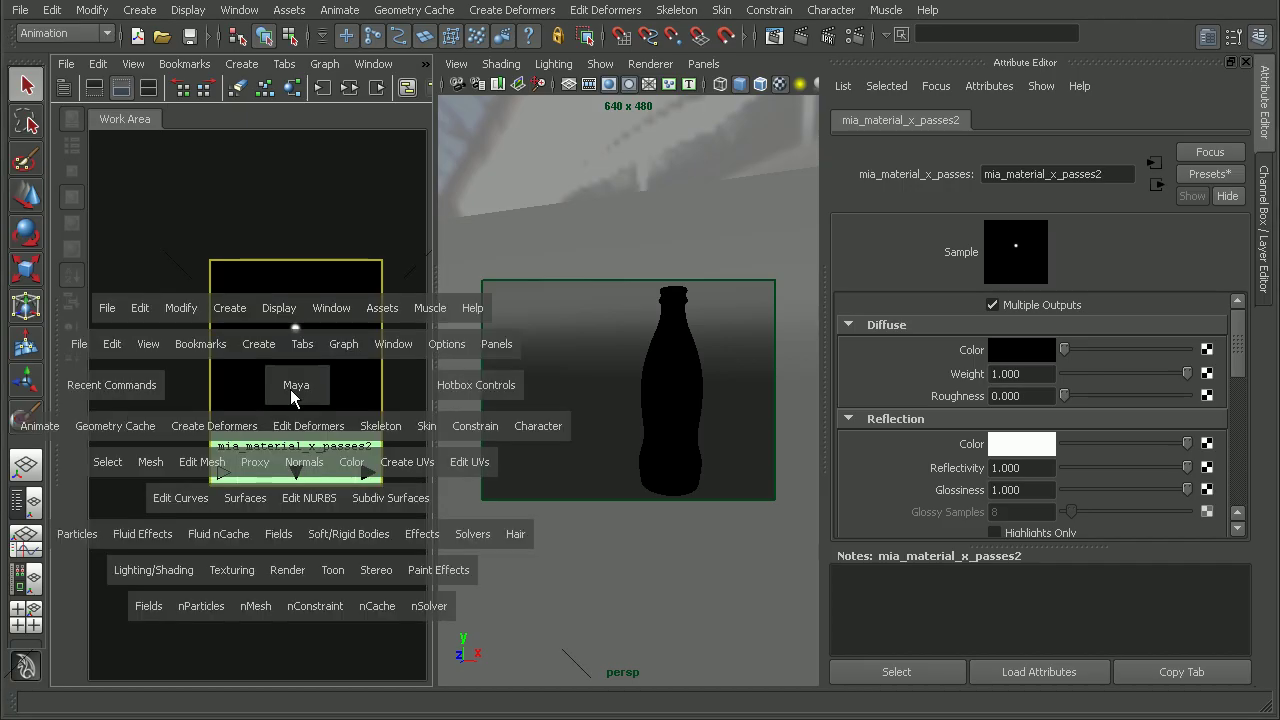
alt+middle_drag(449, 355, 717, 363)
alt+right_drag(717, 363, 562, 355)
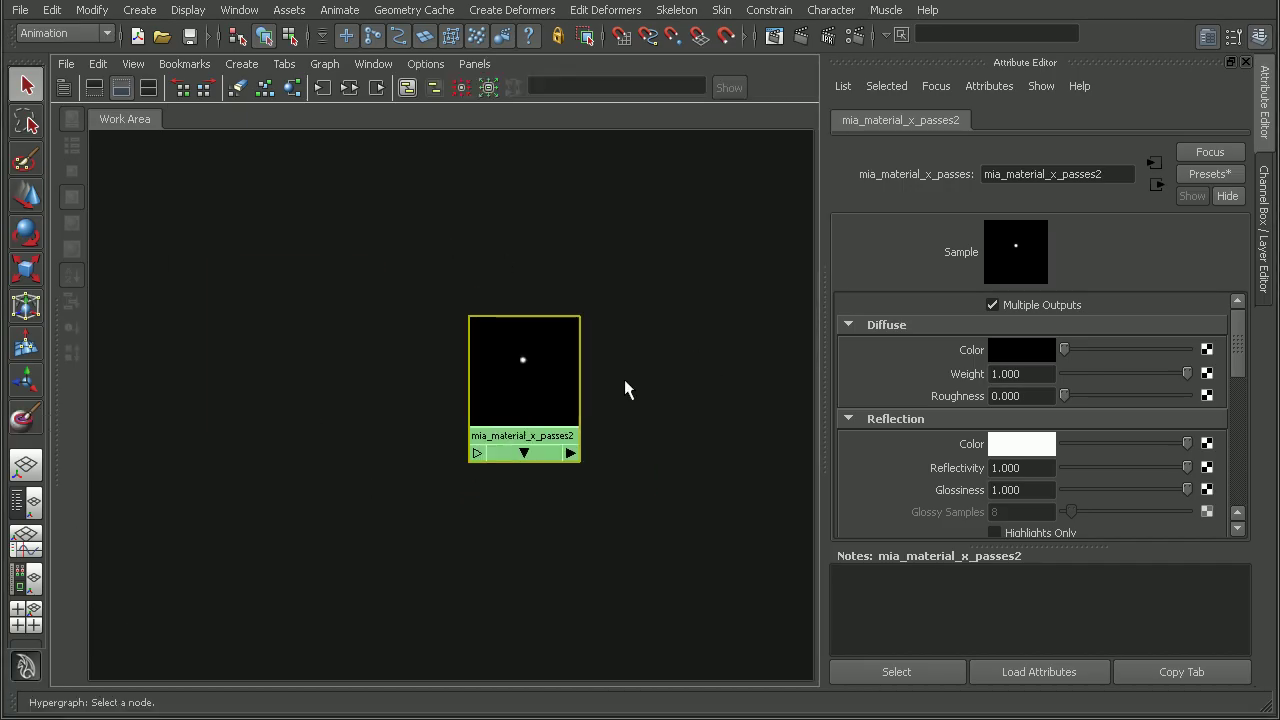
Move the mia_material_x_passes2 node aside and create a Surface Shader placed next to it.
drag(533, 397, 440, 395)
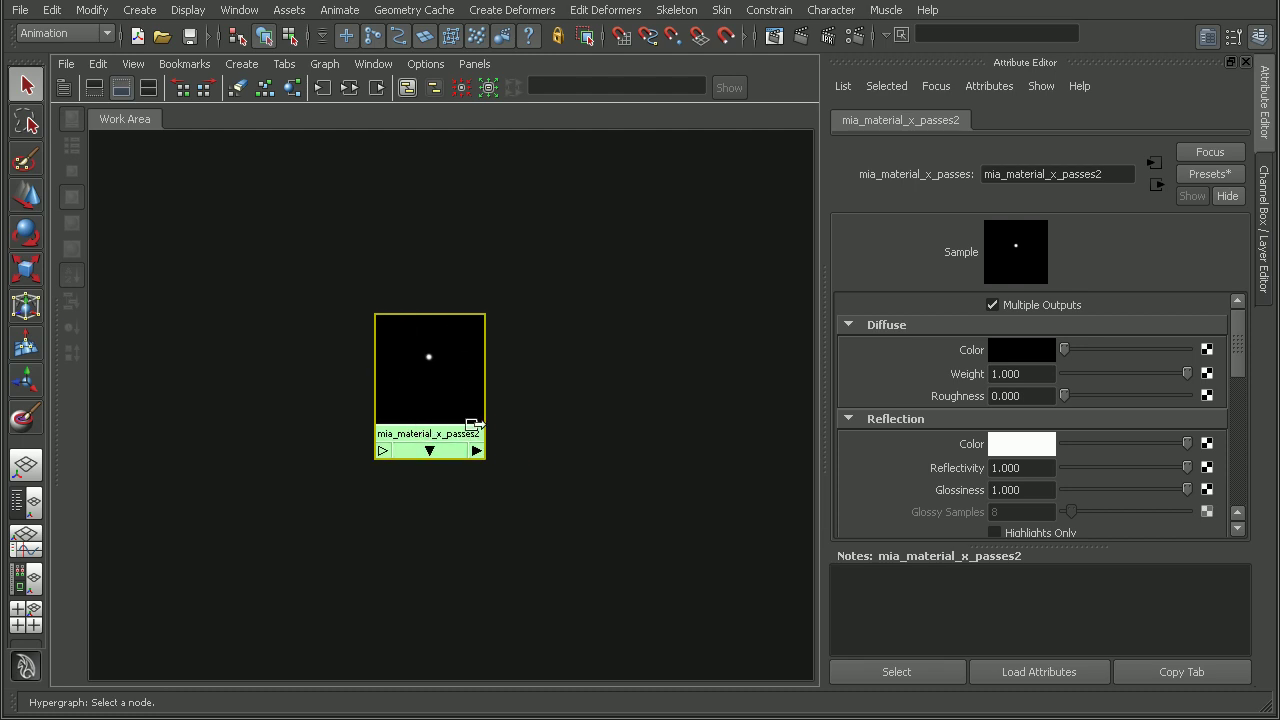
drag(468, 383, 394, 363)
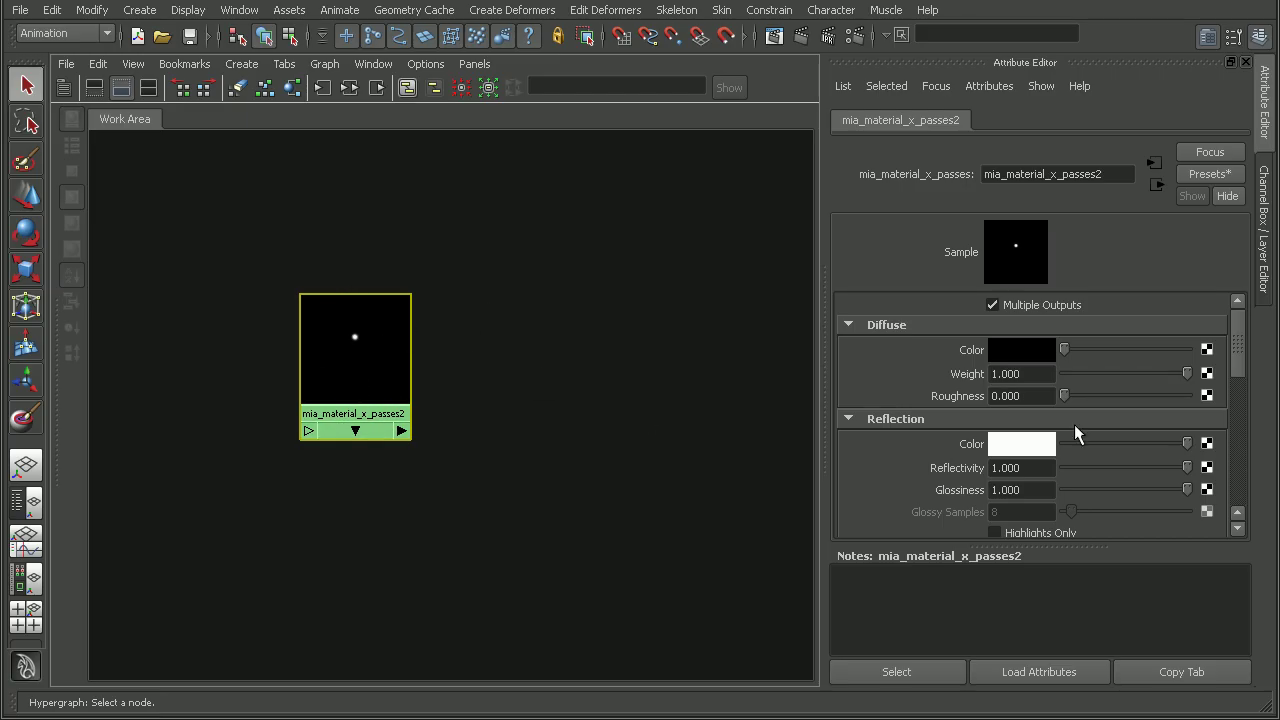
drag(338, 346, 301, 332)
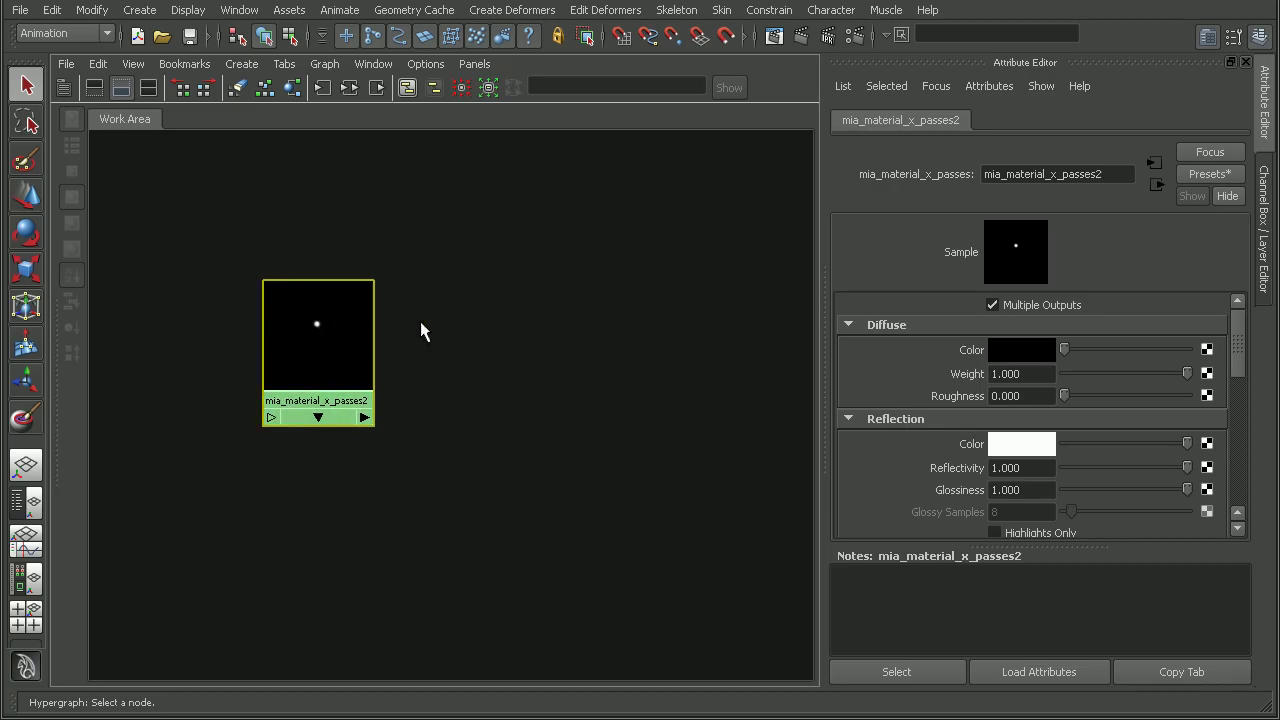
click(246, 65)
mouse_move(455, 95)
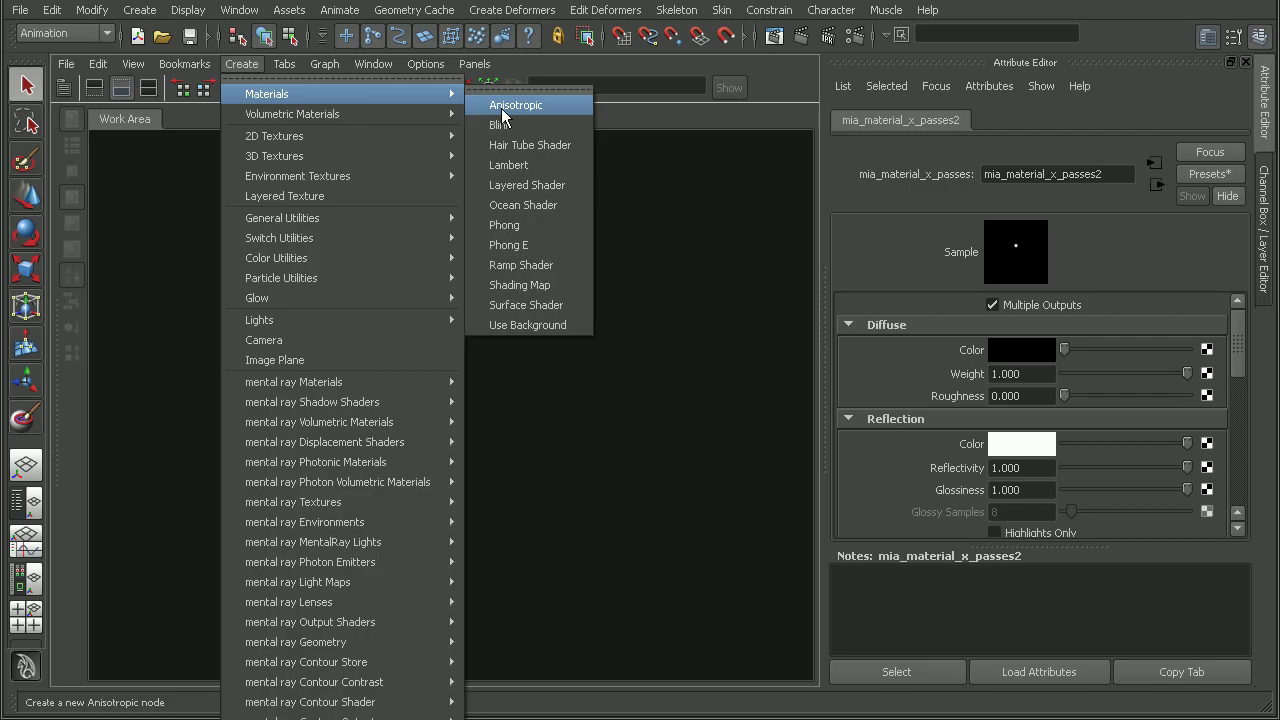
click(511, 306)
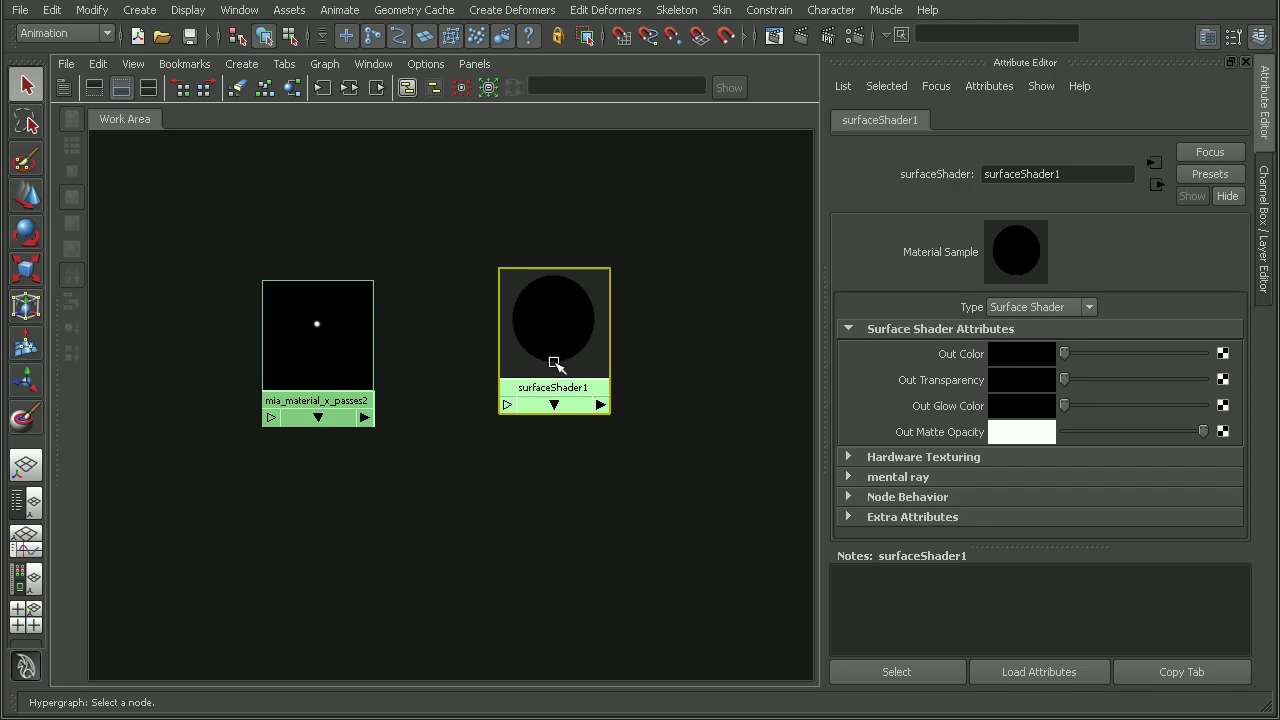
drag(560, 337, 532, 349)
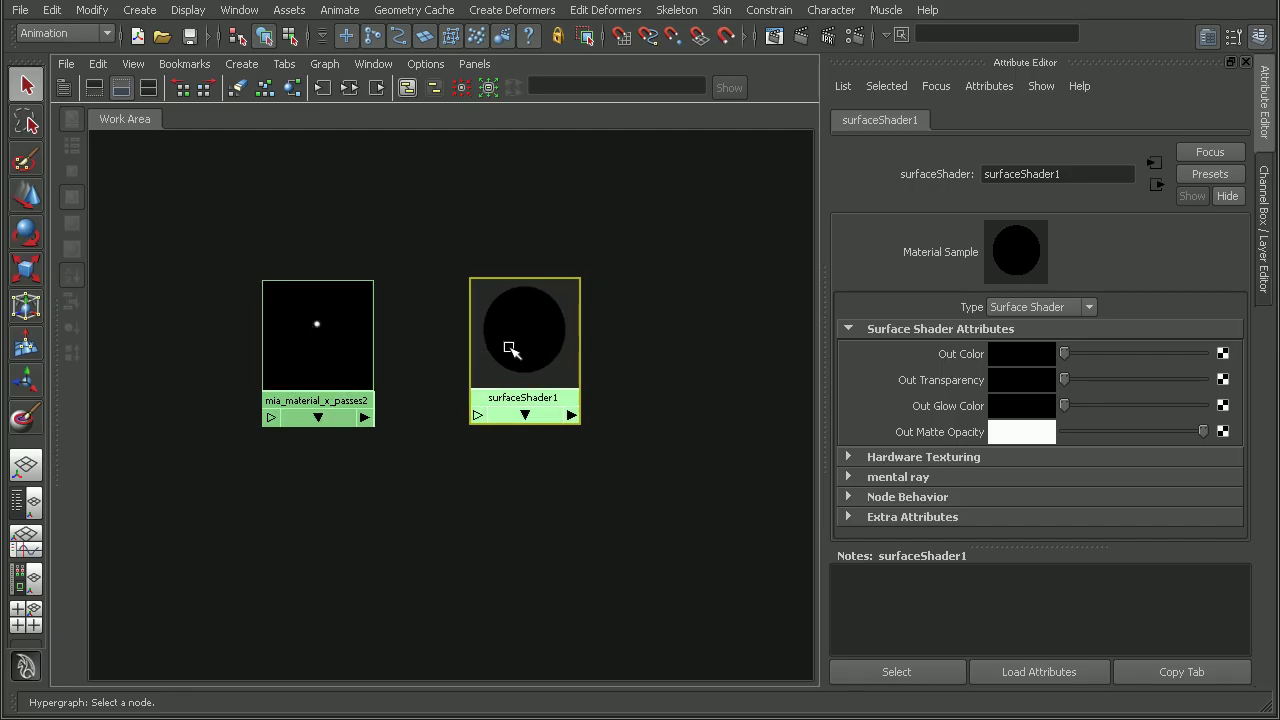
Connect the result output of mia_material_x_passes2 to the outColor input of surfaceShader1.
middle_drag(315, 318, 527, 337)
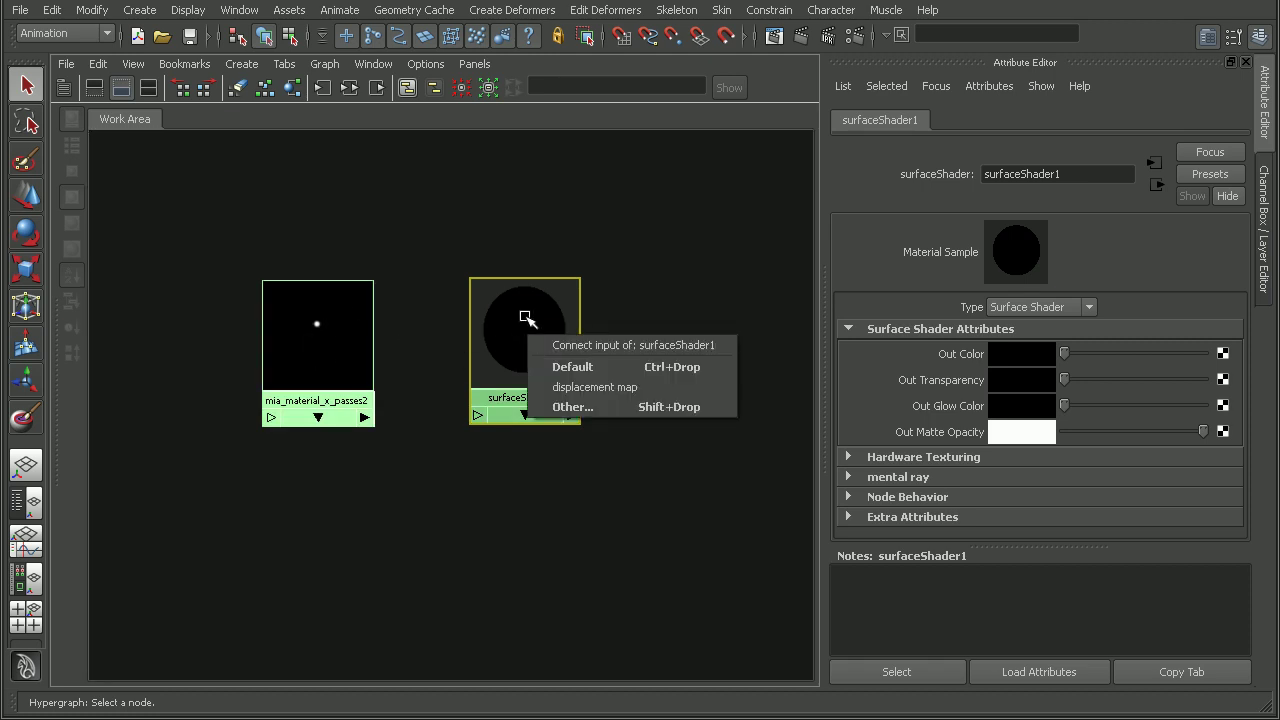
click(584, 410)
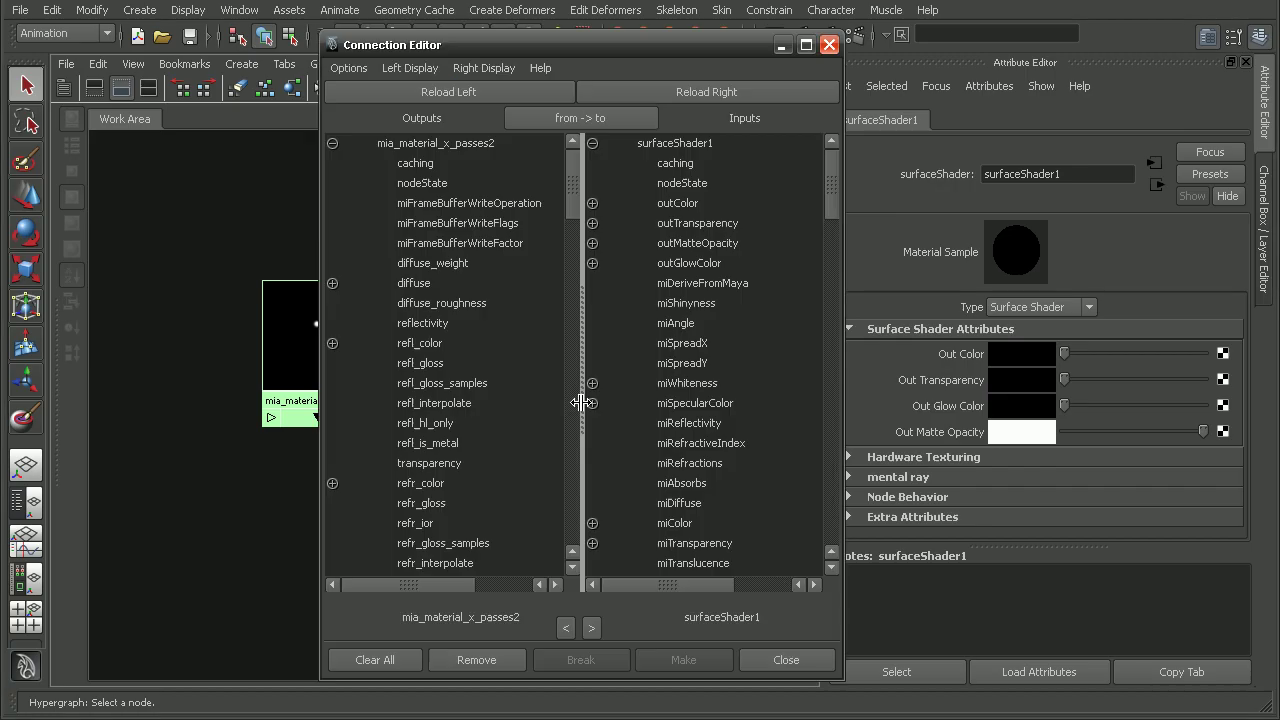
drag(580, 52, 562, 93)
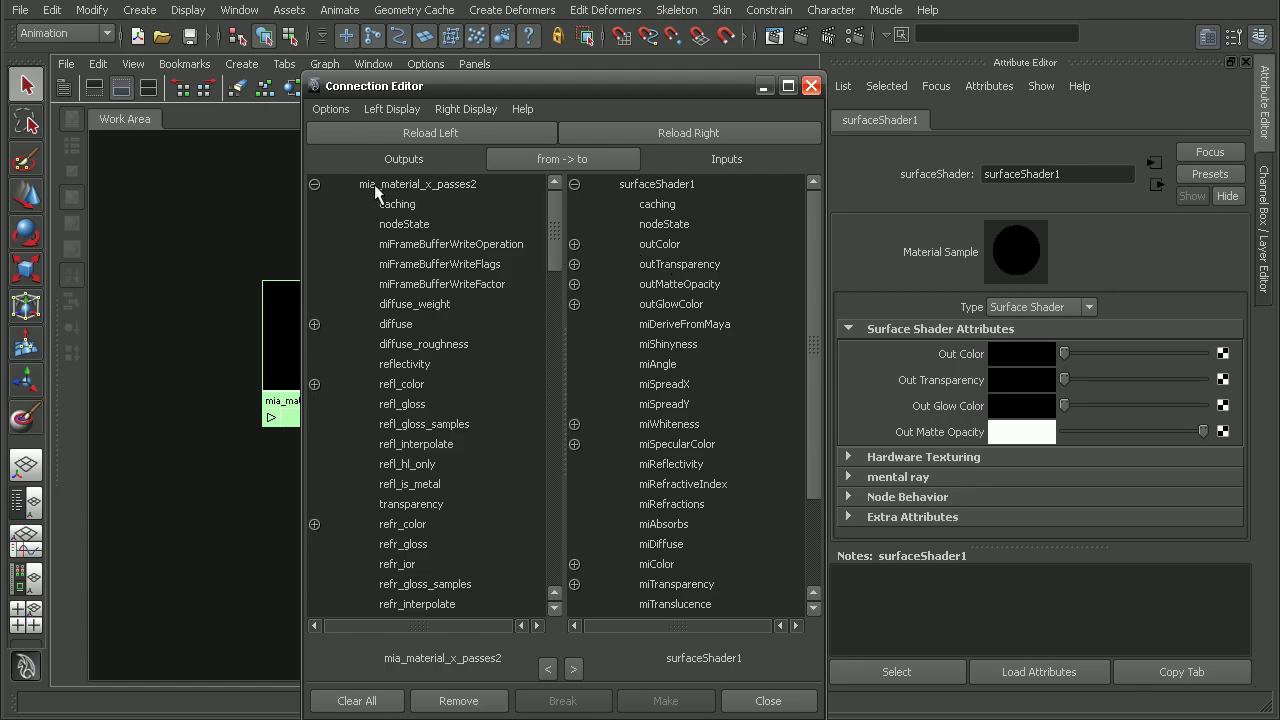
drag(553, 228, 543, 477)
click(432, 424)
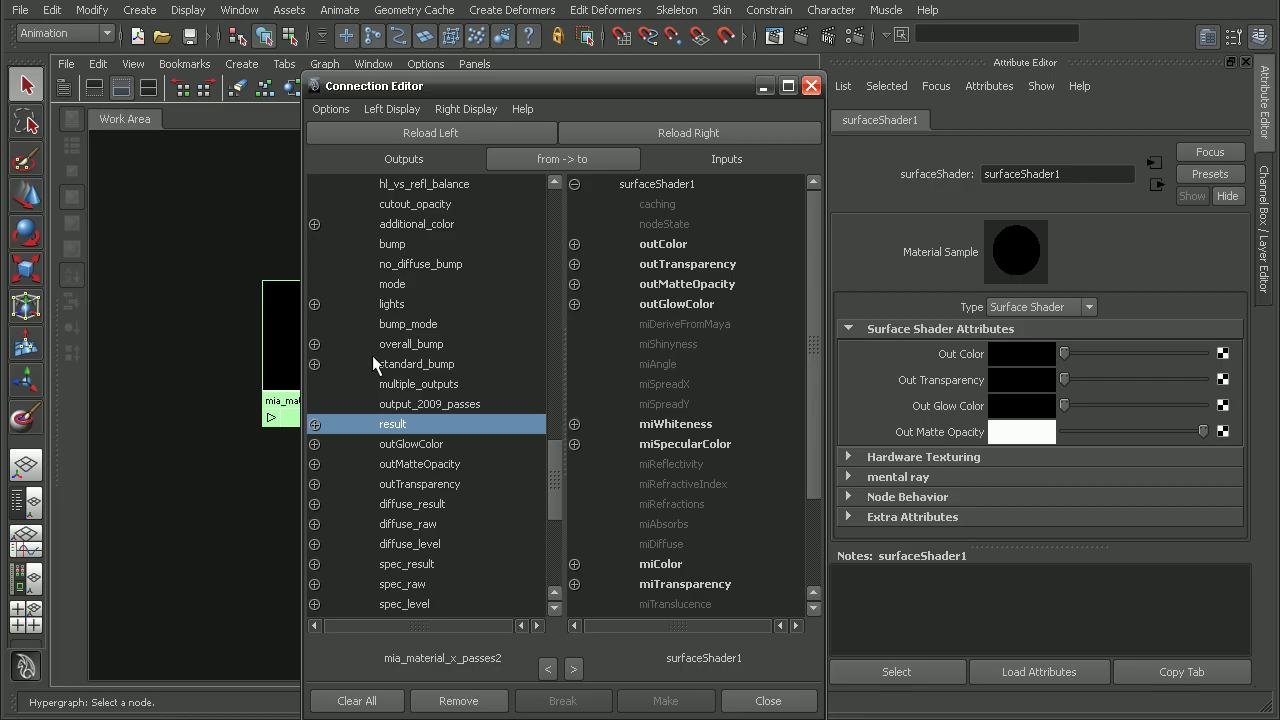
click(663, 245)
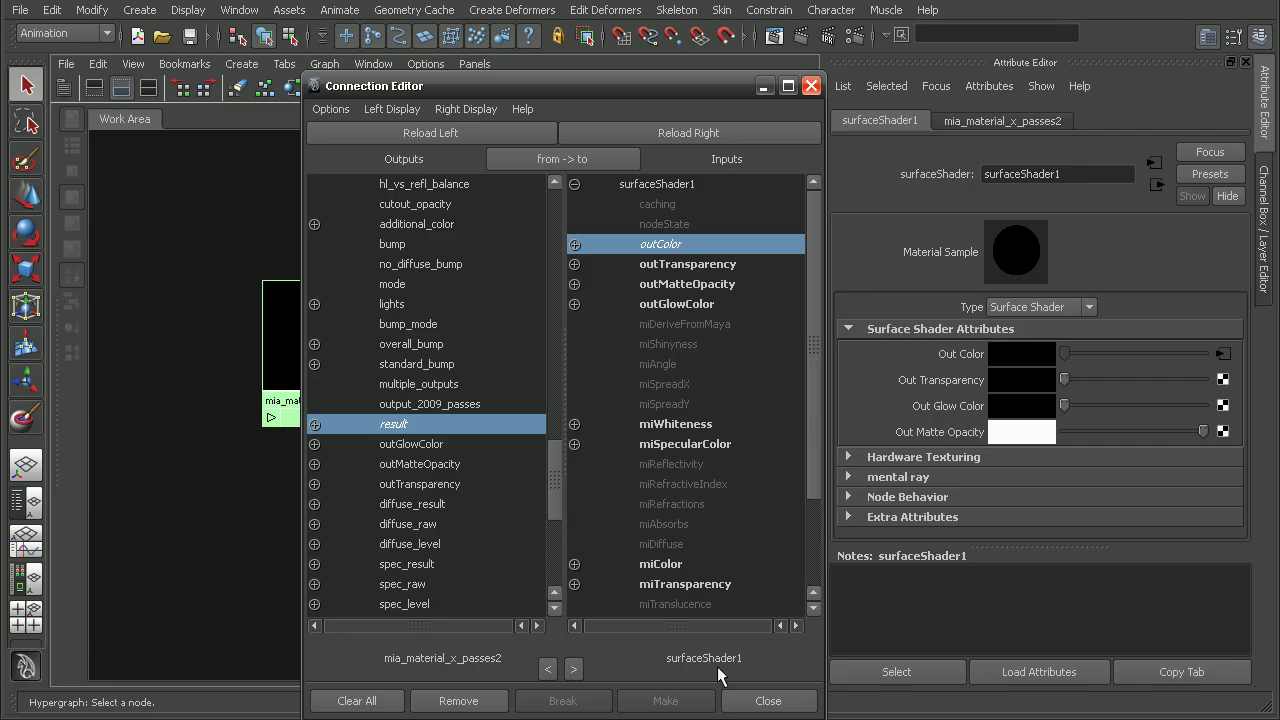
click(735, 704)
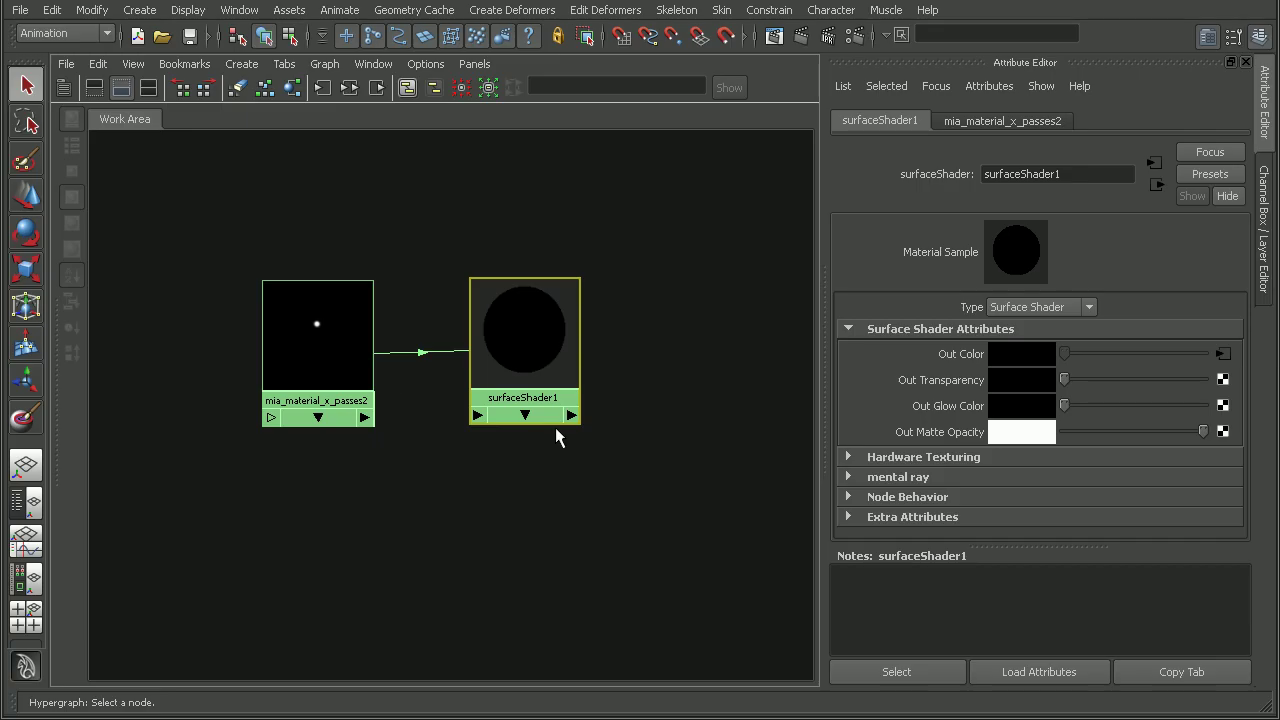
Rename the surface shader as glassMaterial.
double_click(1077, 176)
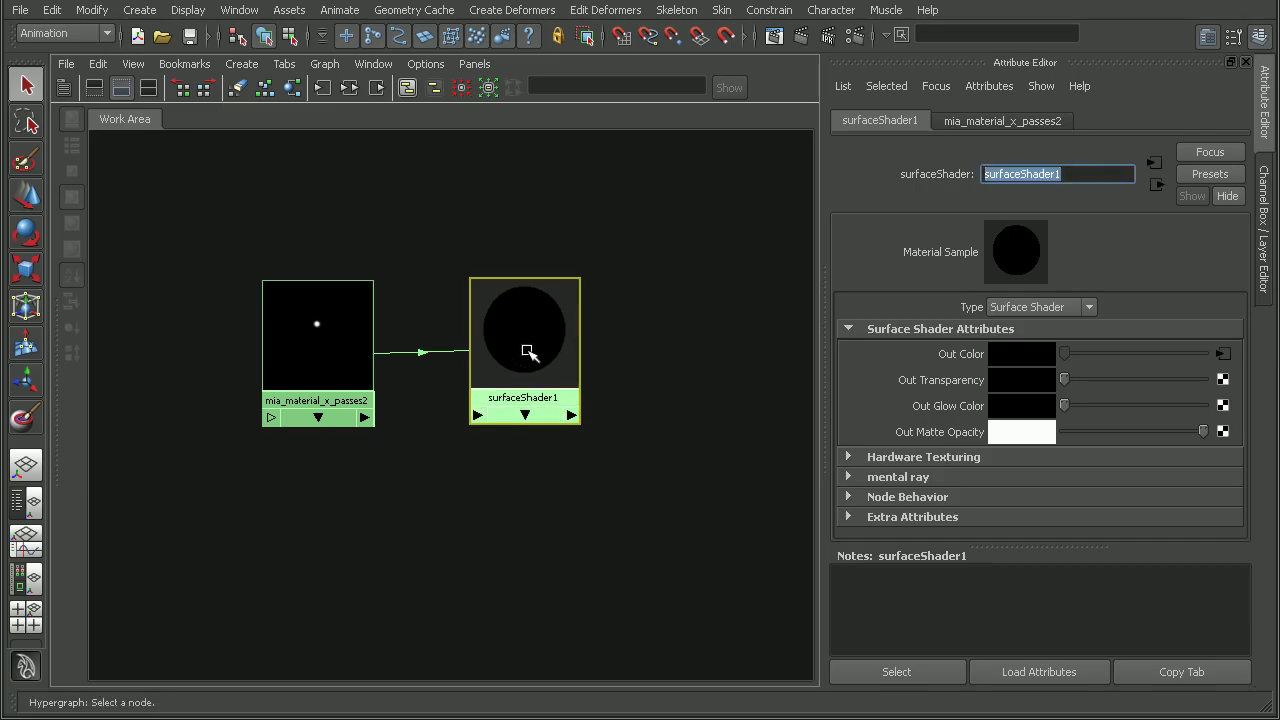
text(g)
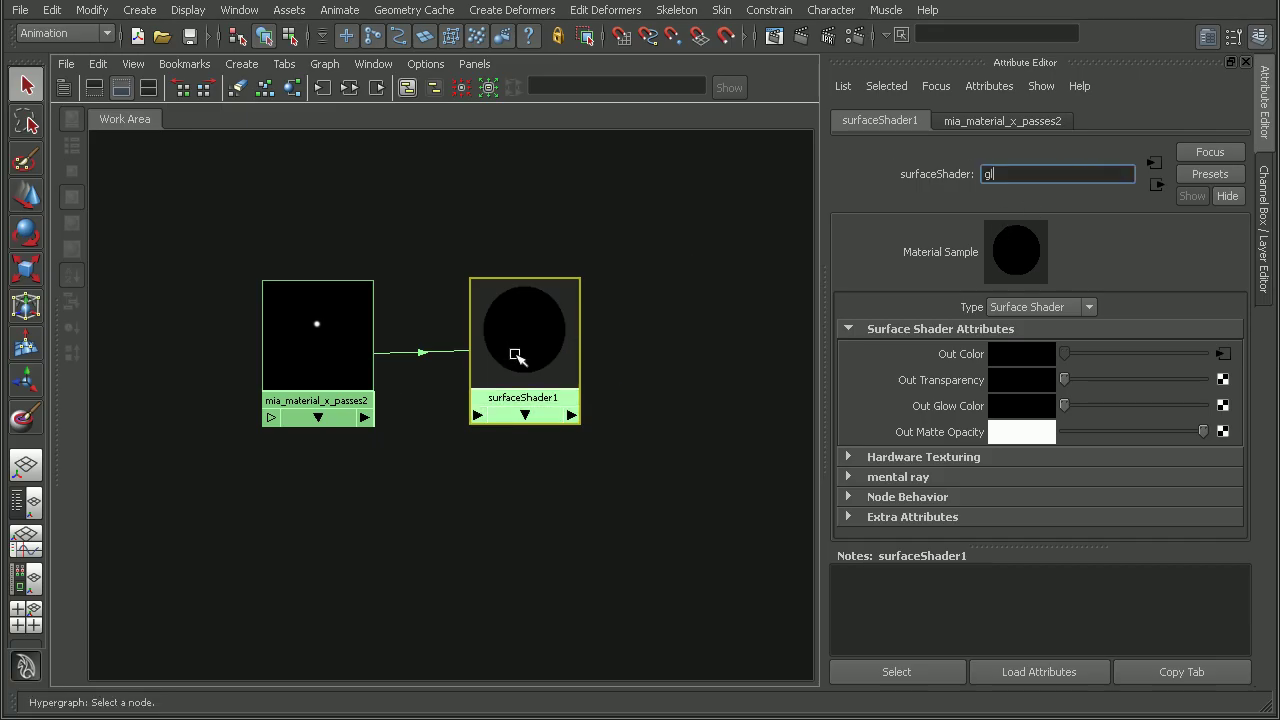
text(lassMaterial)
key(Return)
key(alt)
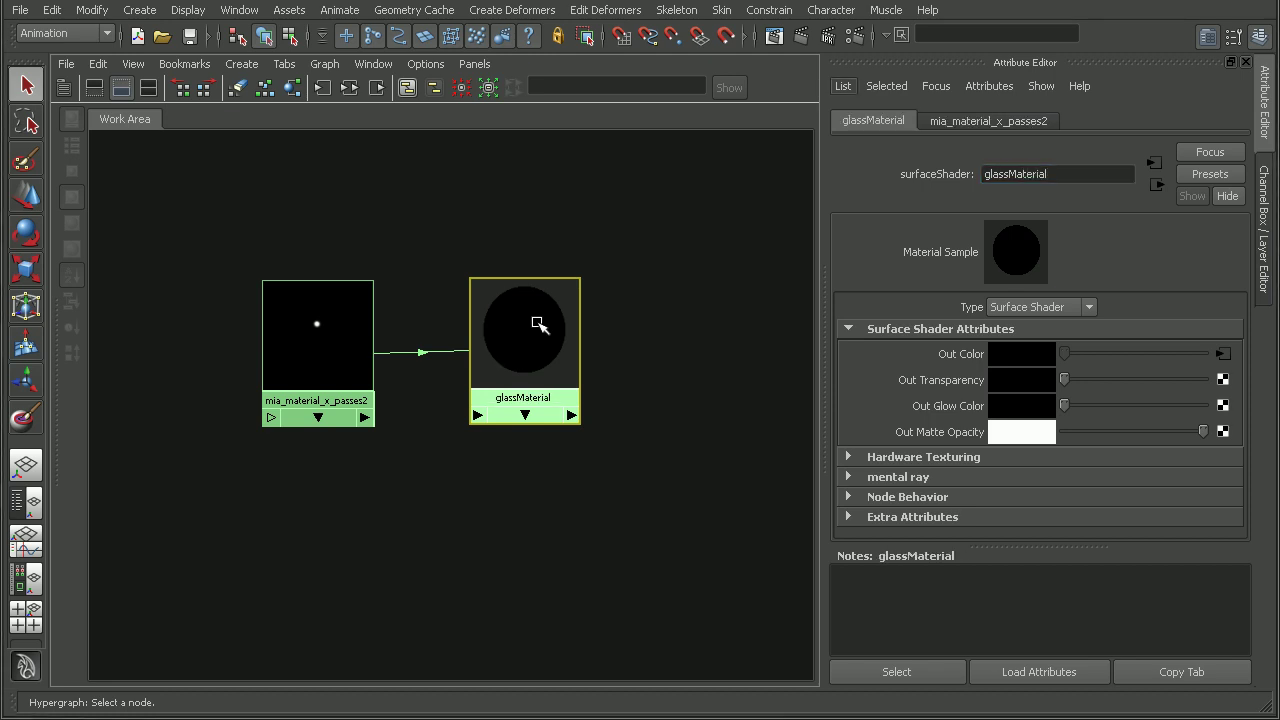
key(space)
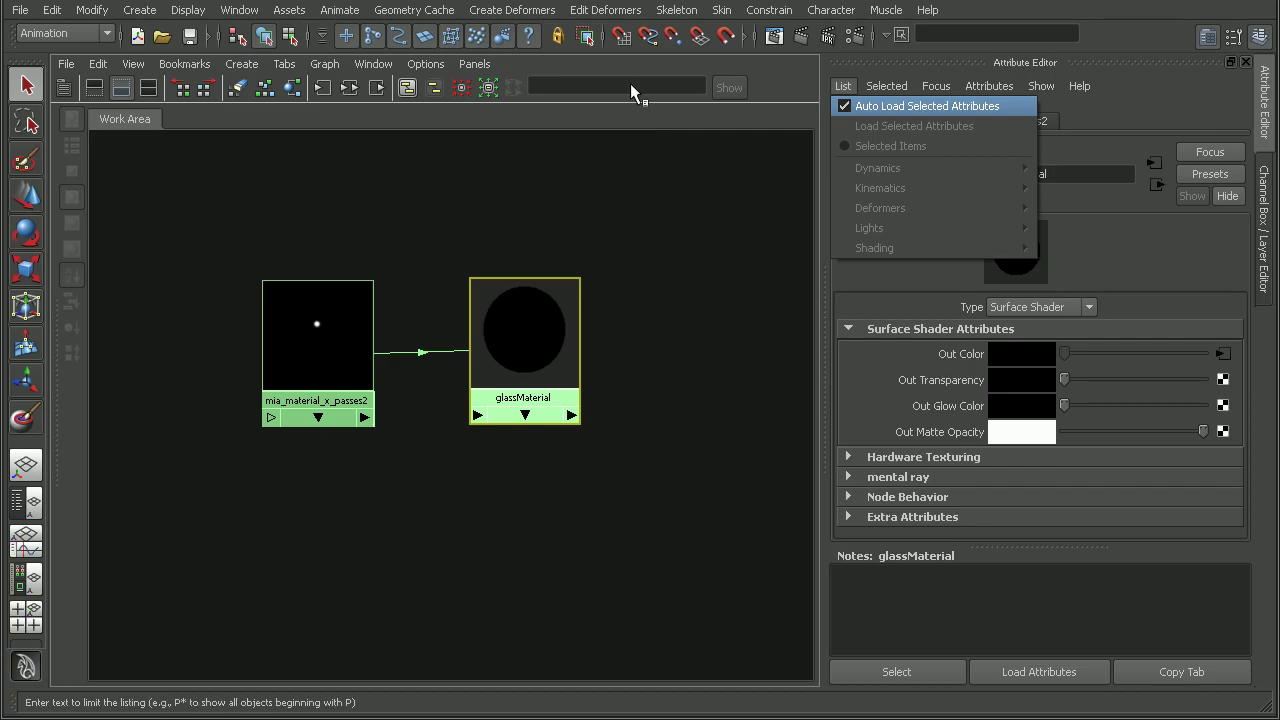
Show the perspective view beside the Hypershade, select the bottle mesh and assign glassMaterial to it.
click(627, 107)
key(space)
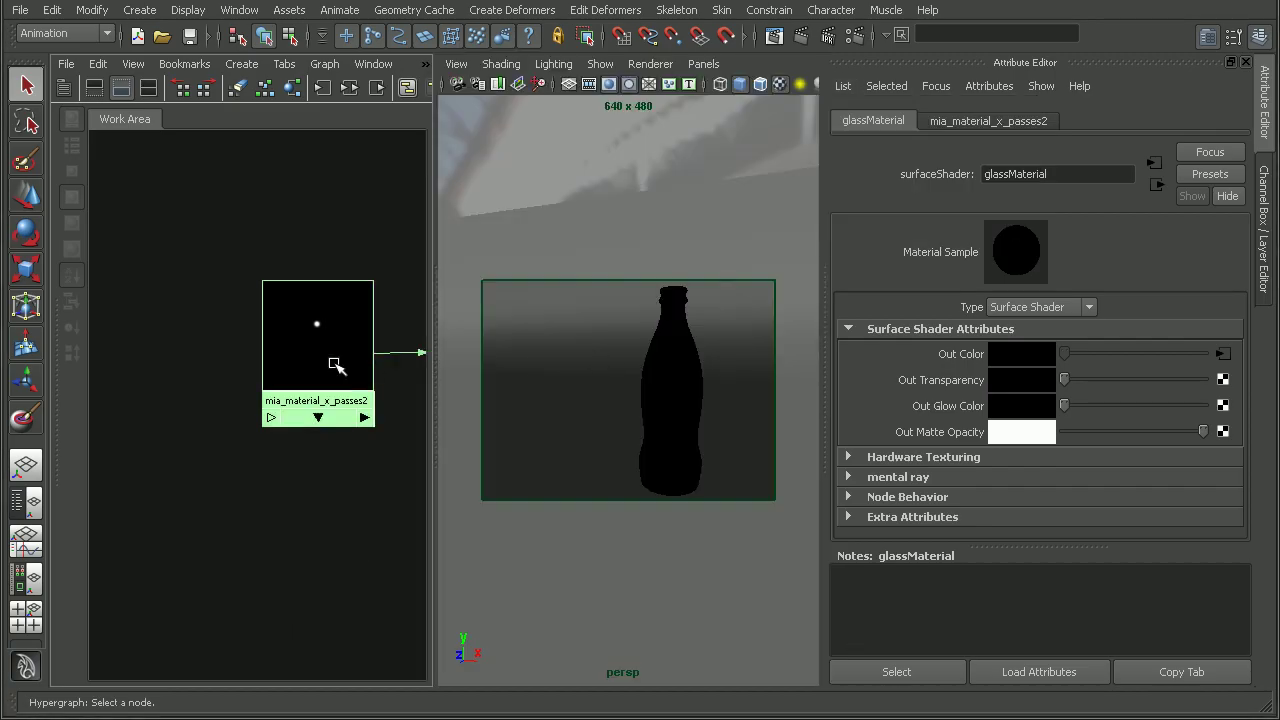
alt+middle_drag(366, 357, 133, 359)
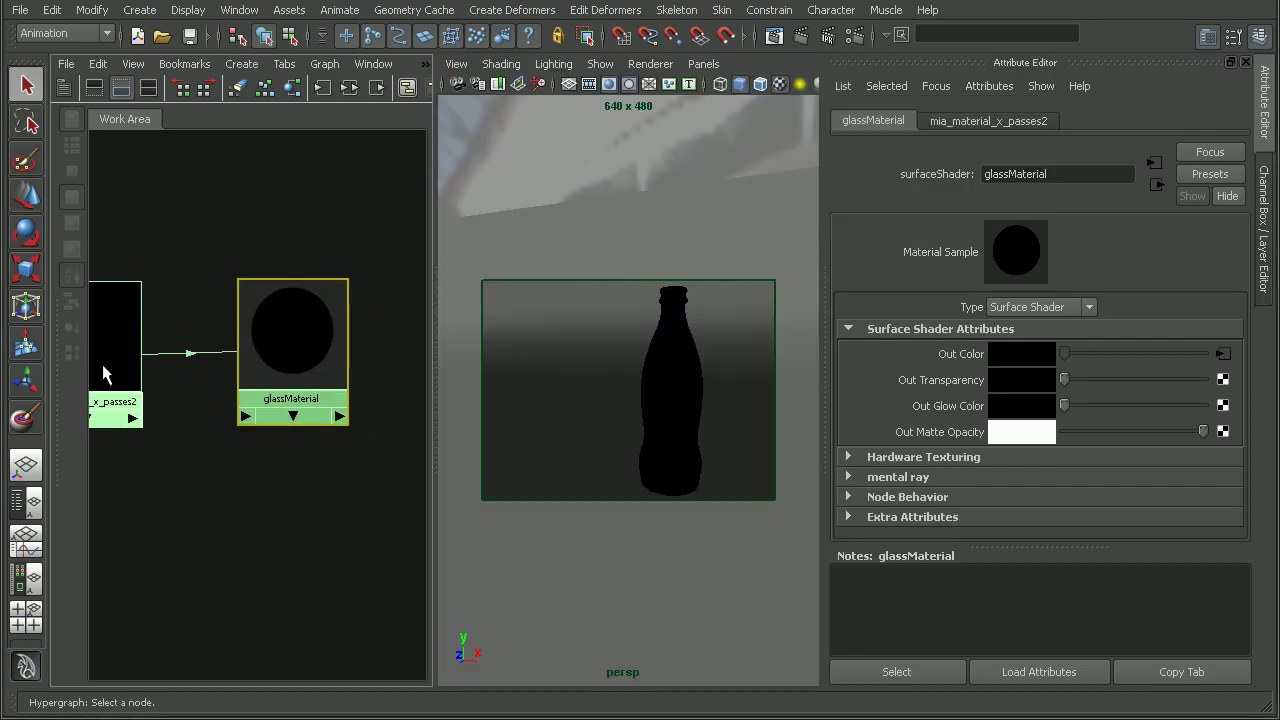
click(701, 382)
right_drag(275, 352, 273, 281)
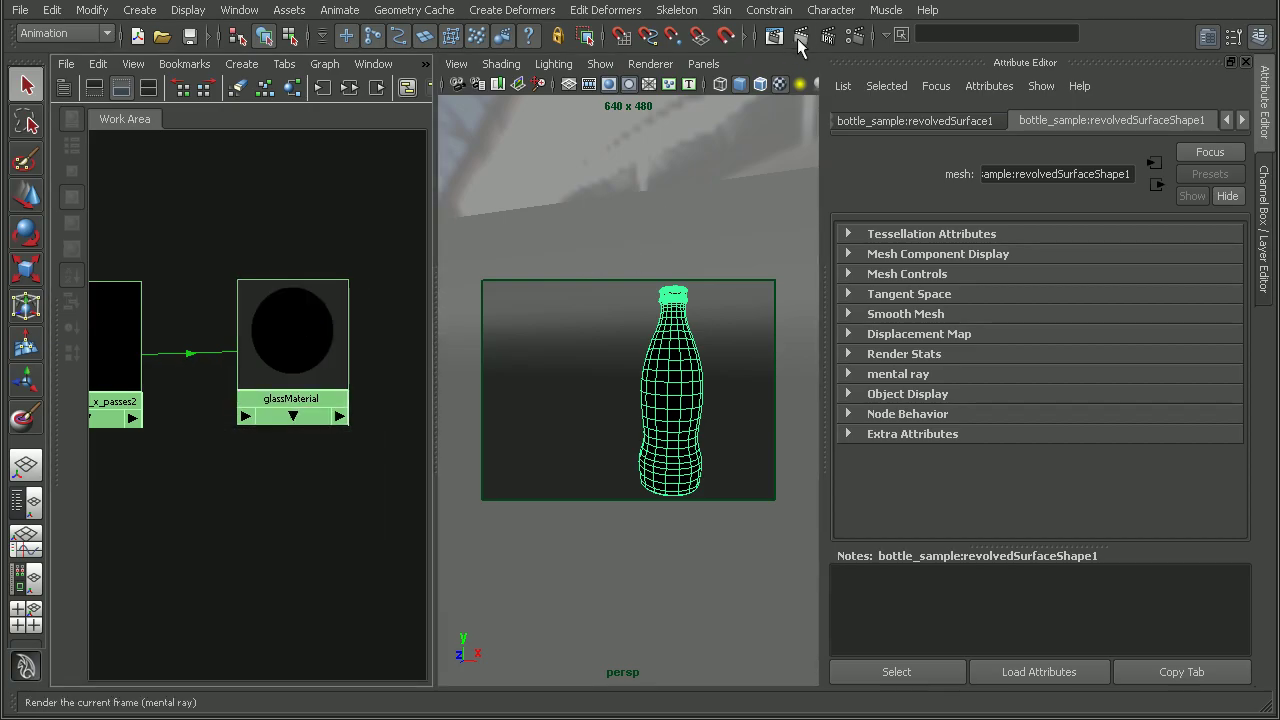
Render the current frame with mental ray, compare it with the stored renders, and close the Render View.
click(800, 38)
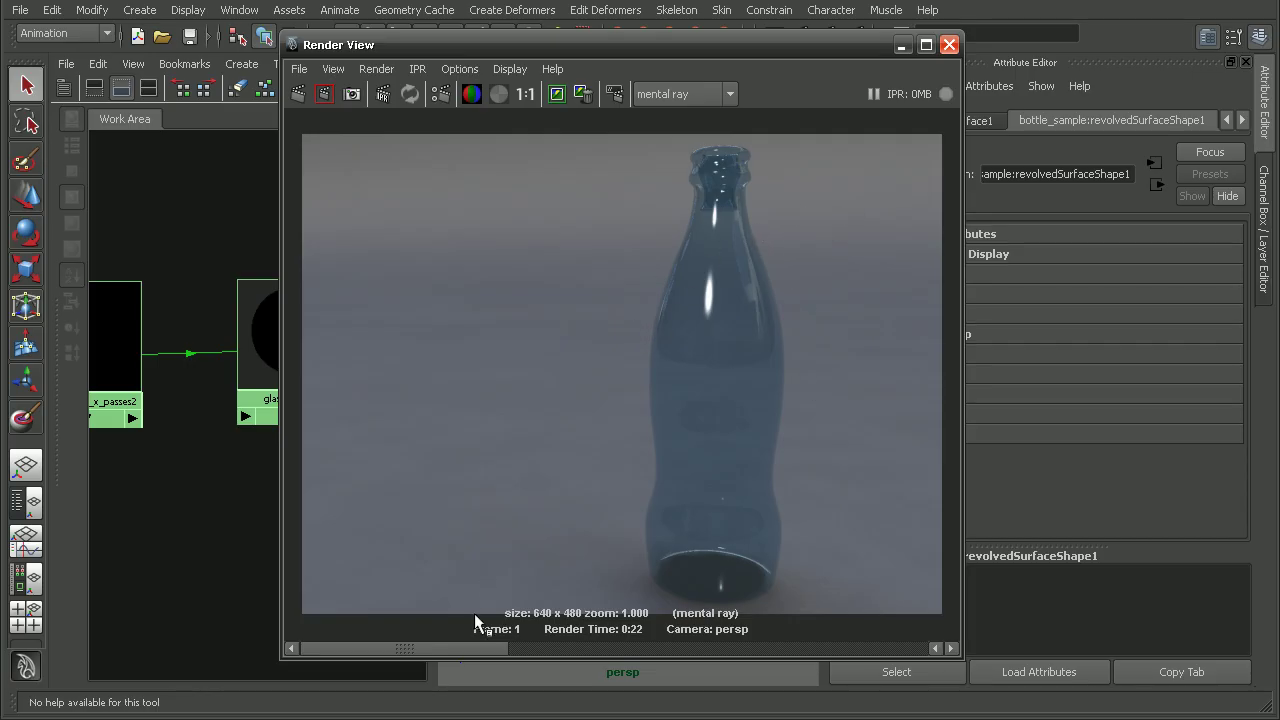
click(537, 646)
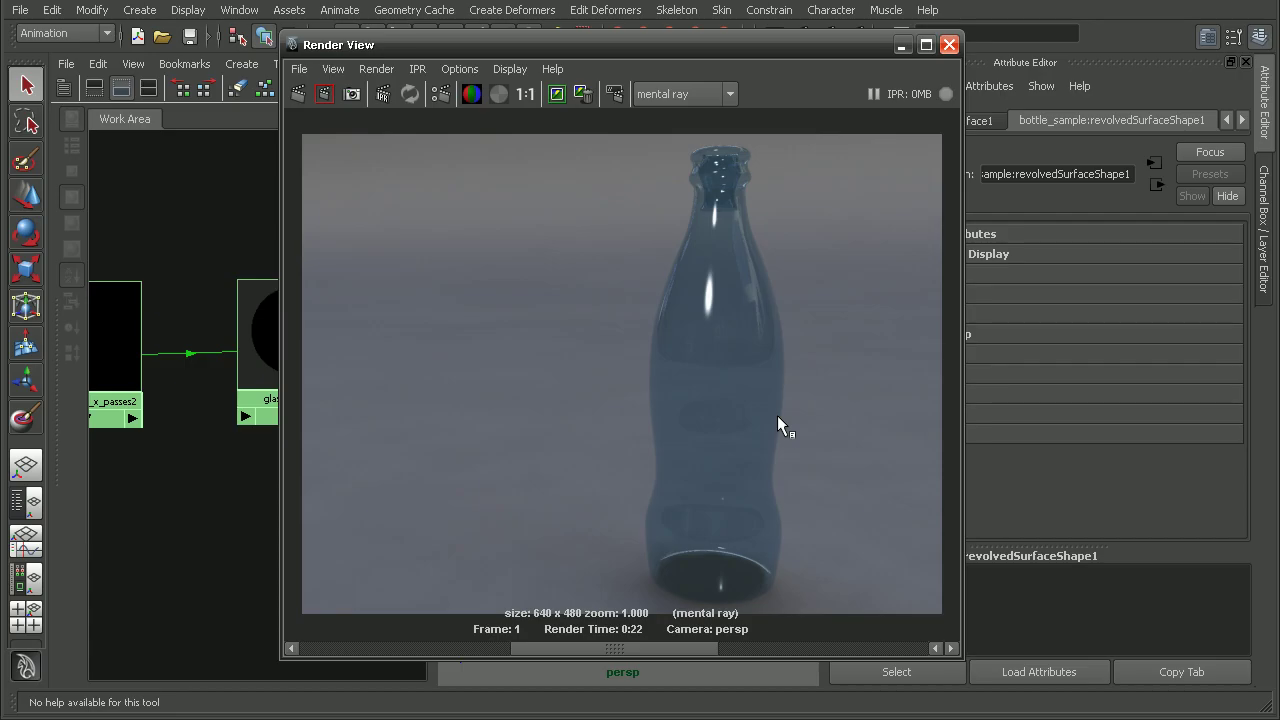
click(430, 647)
click(540, 649)
click(372, 651)
mouse_move(357, 654)
mouse_down()
mouse_move(608, 652)
mouse_move(347, 653)
mouse_up()
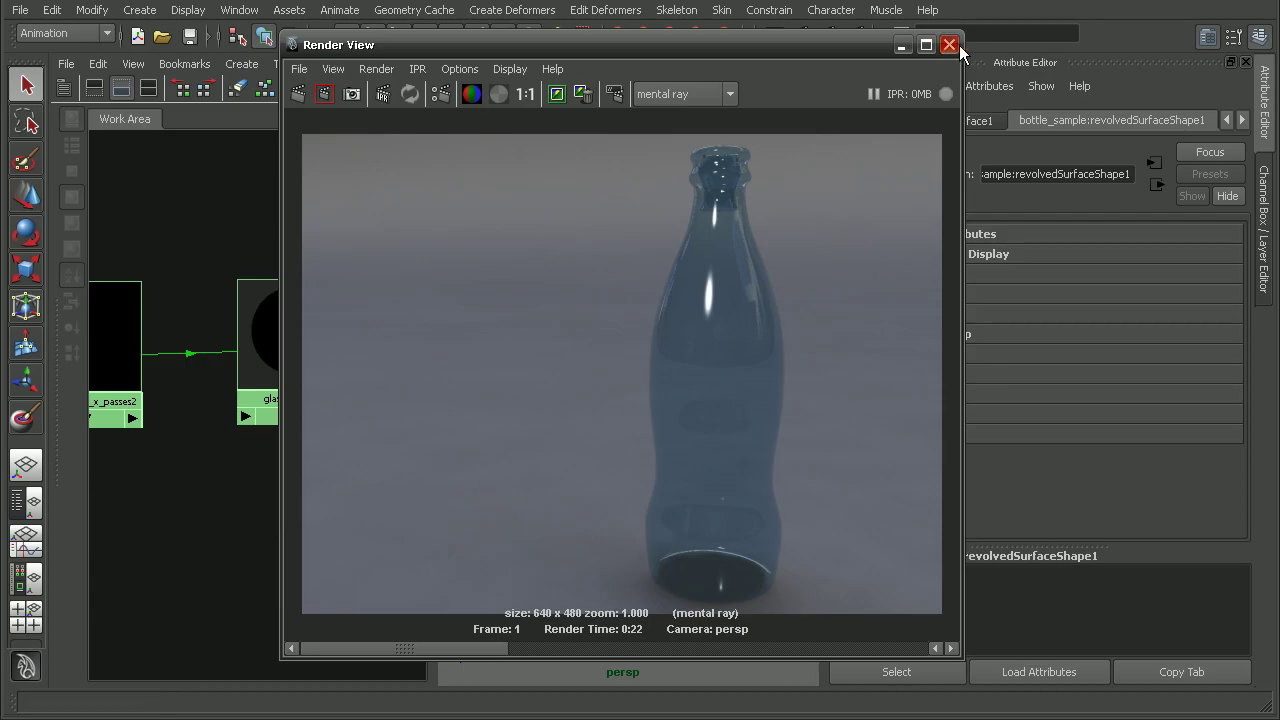
click(949, 45)
Connect the file1 texture to glassMaterial as a displacement map and move the glassMaterial node clear of the new nodes.
alt+middle_drag(298, 385, 329, 415)
alt+right_drag(329, 415, 305, 411)
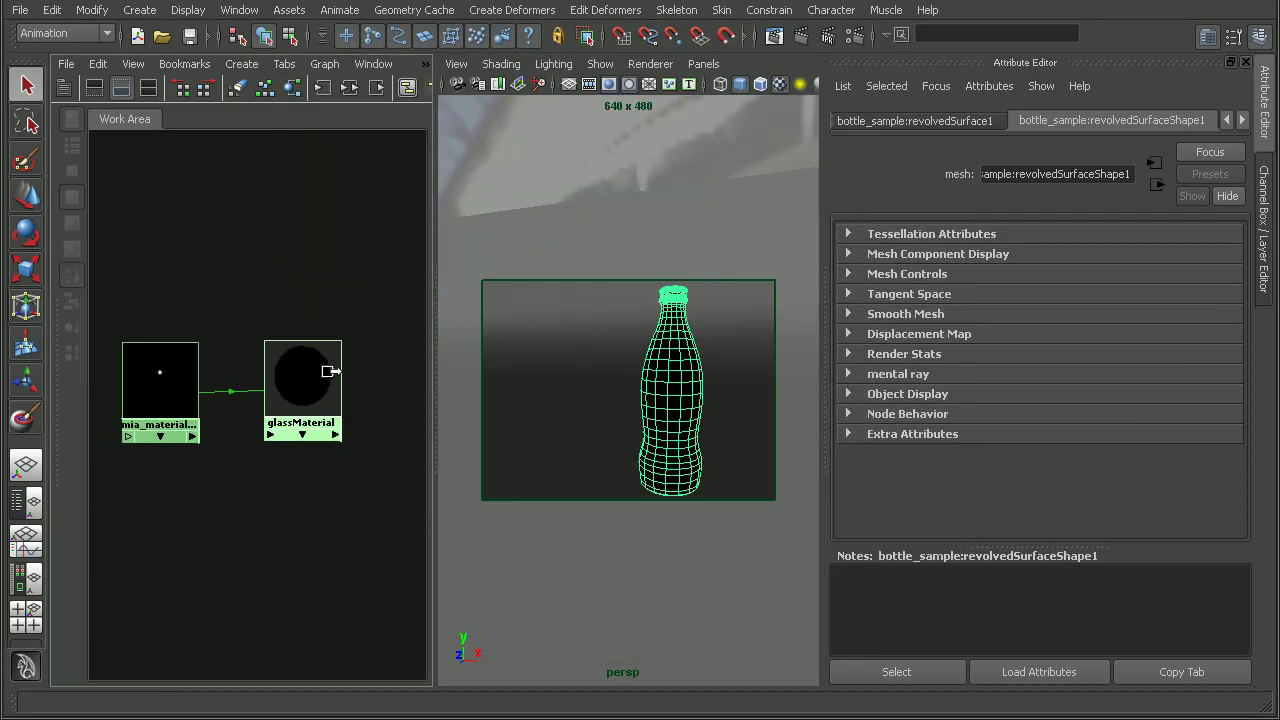
drag(293, 389, 299, 398)
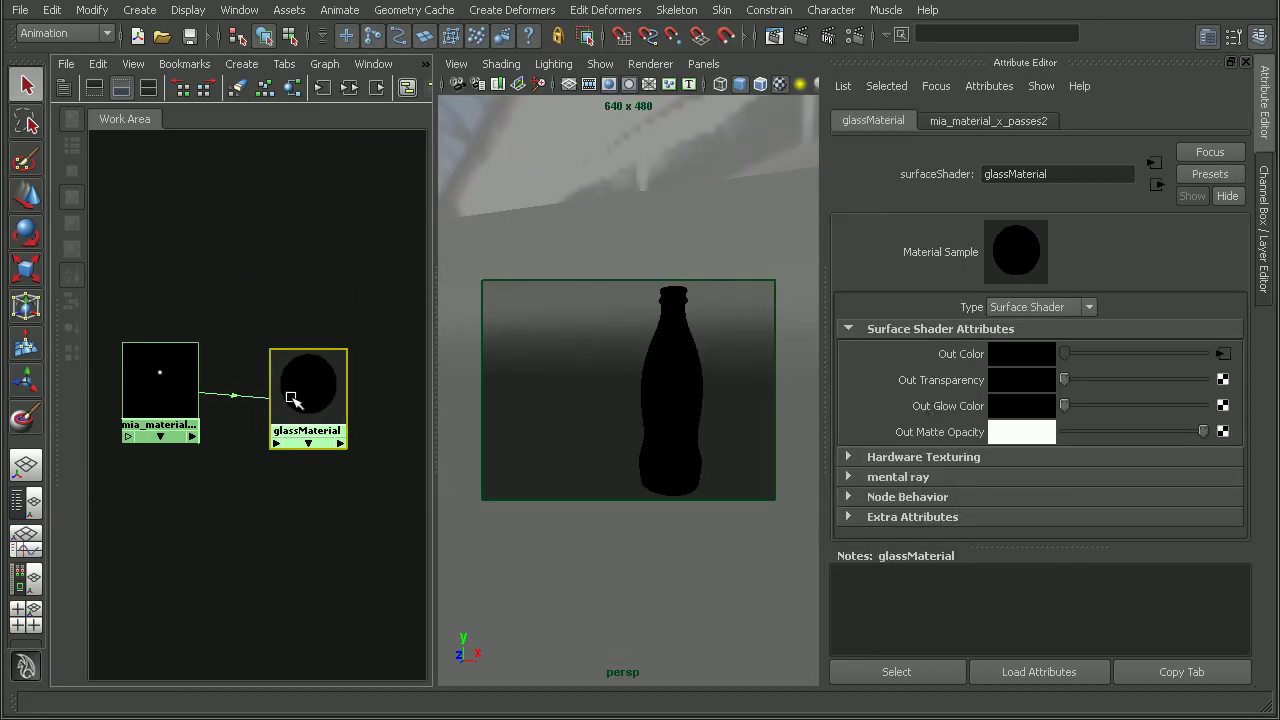
click(147, 90)
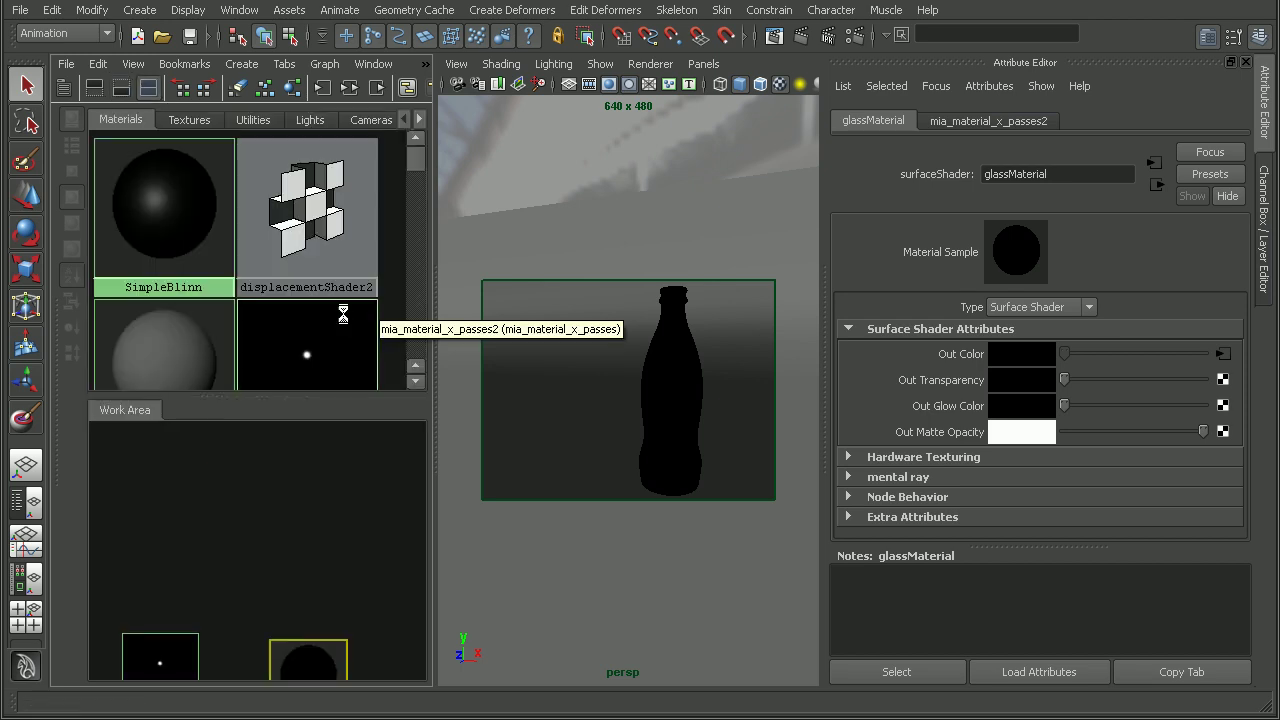
click(190, 120)
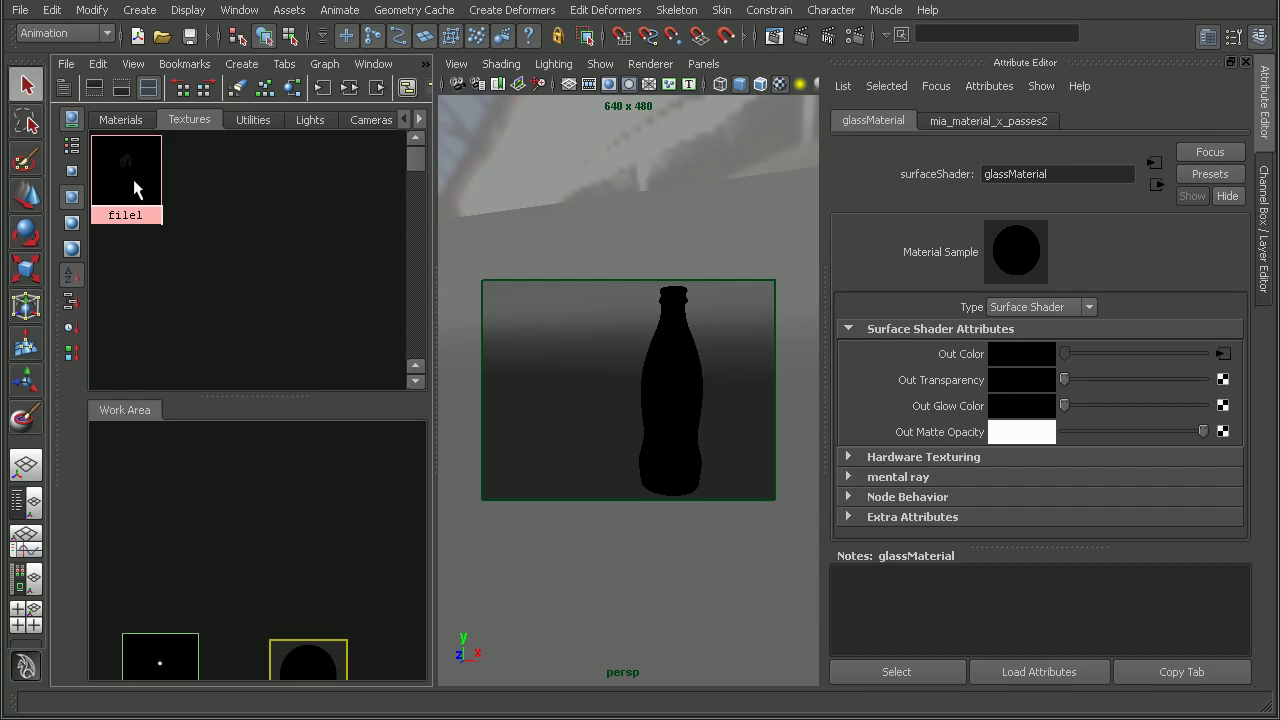
drag(237, 410, 235, 250)
alt+right_drag(239, 396, 312, 398)
alt+middle_drag(278, 380, 204, 293)
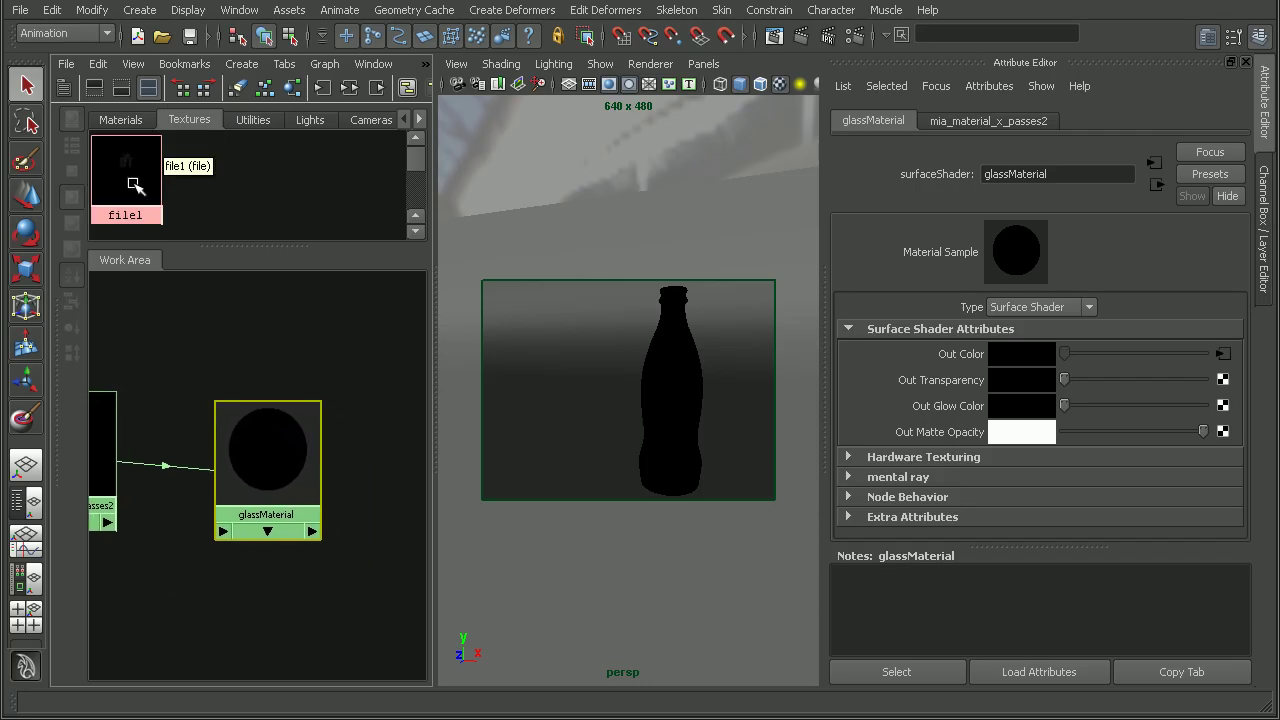
middle_drag(132, 171, 261, 445)
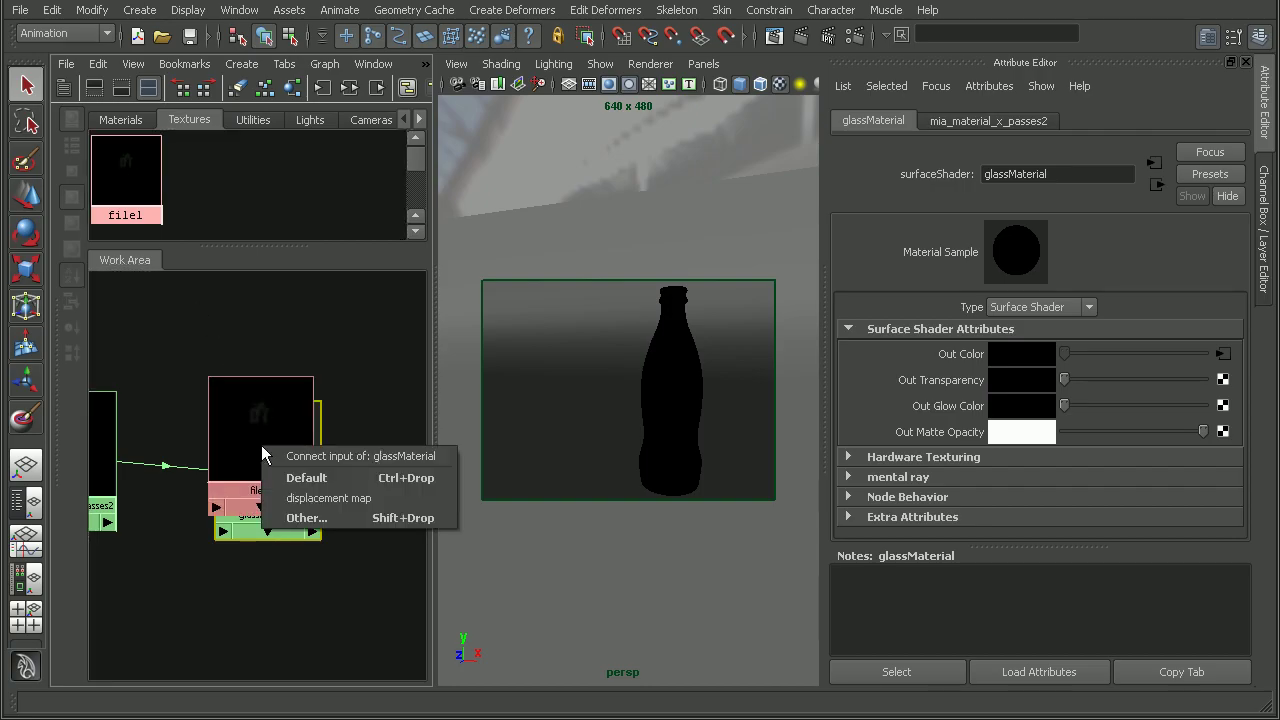
click(317, 500)
drag(274, 456, 244, 541)
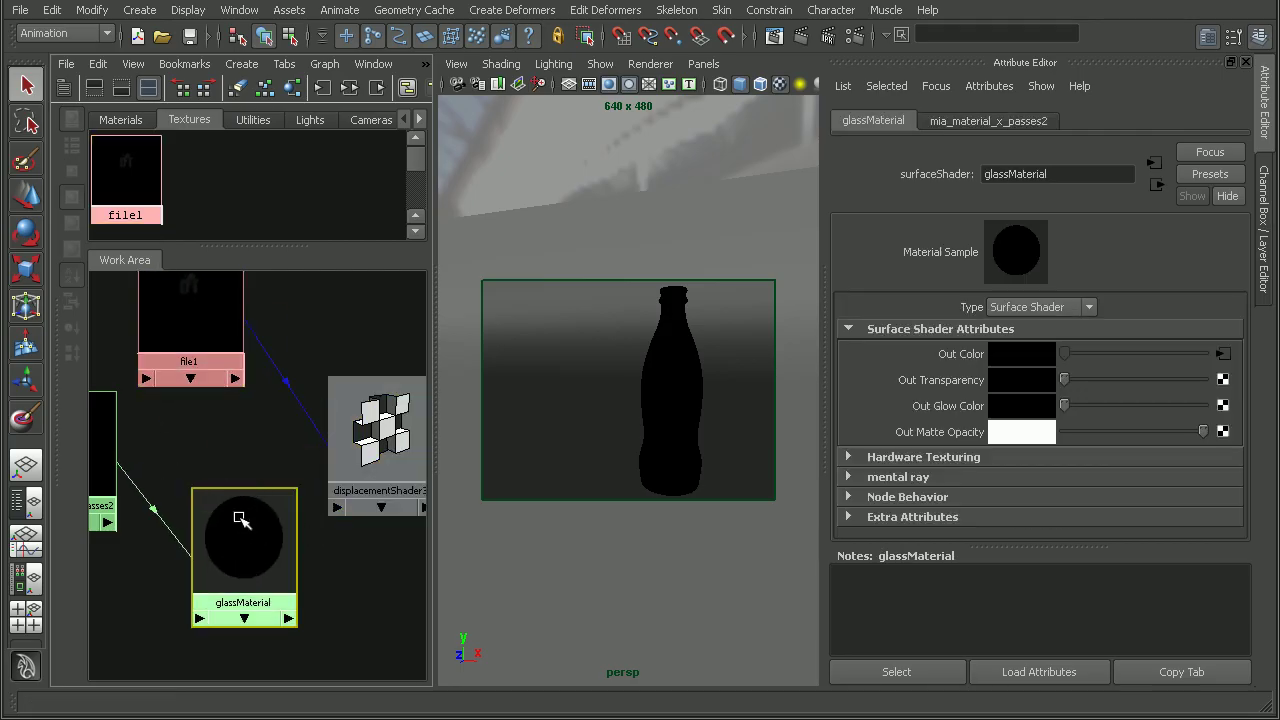
Render the frame with the displacement applied and examine the raised detail on the bottle's upper body up close.
click(800, 45)
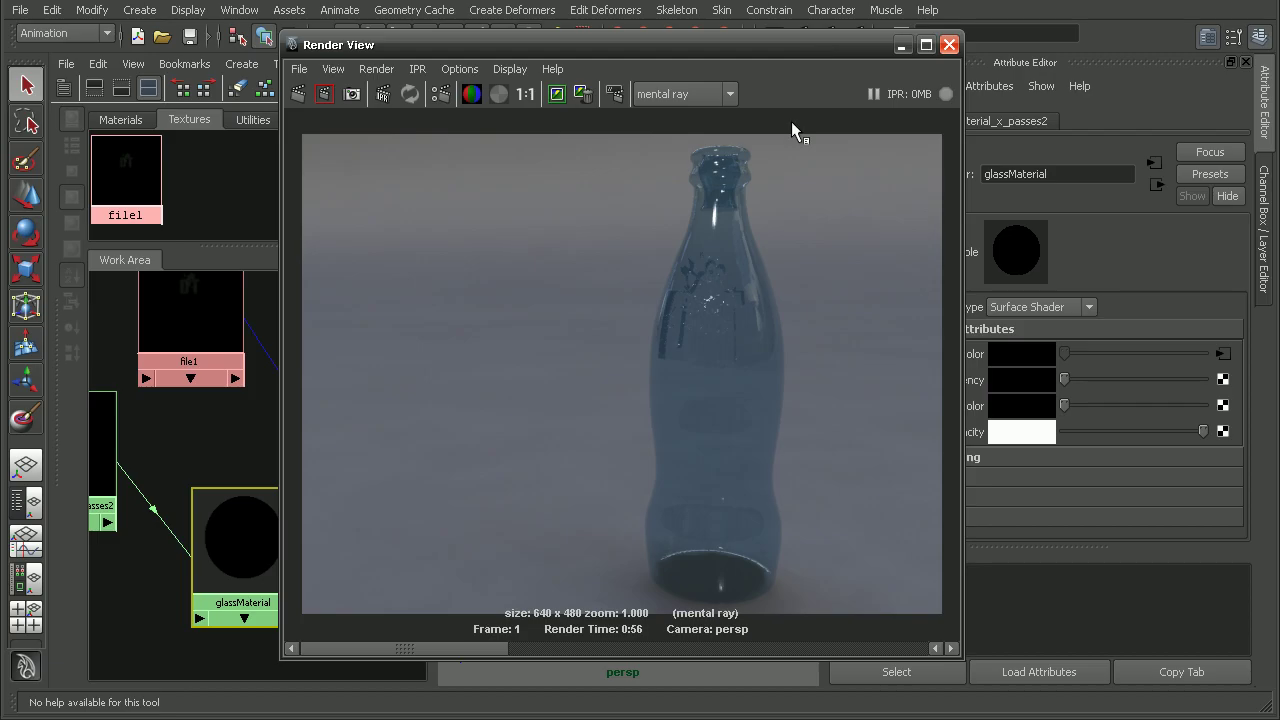
alt+middle_drag(602, 319, 594, 351)
alt+right_drag(594, 351, 994, 434)
alt+middle_drag(706, 339, 554, 408)
alt+right_drag(554, 408, 762, 415)
alt+middle_drag(664, 462, 704, 412)
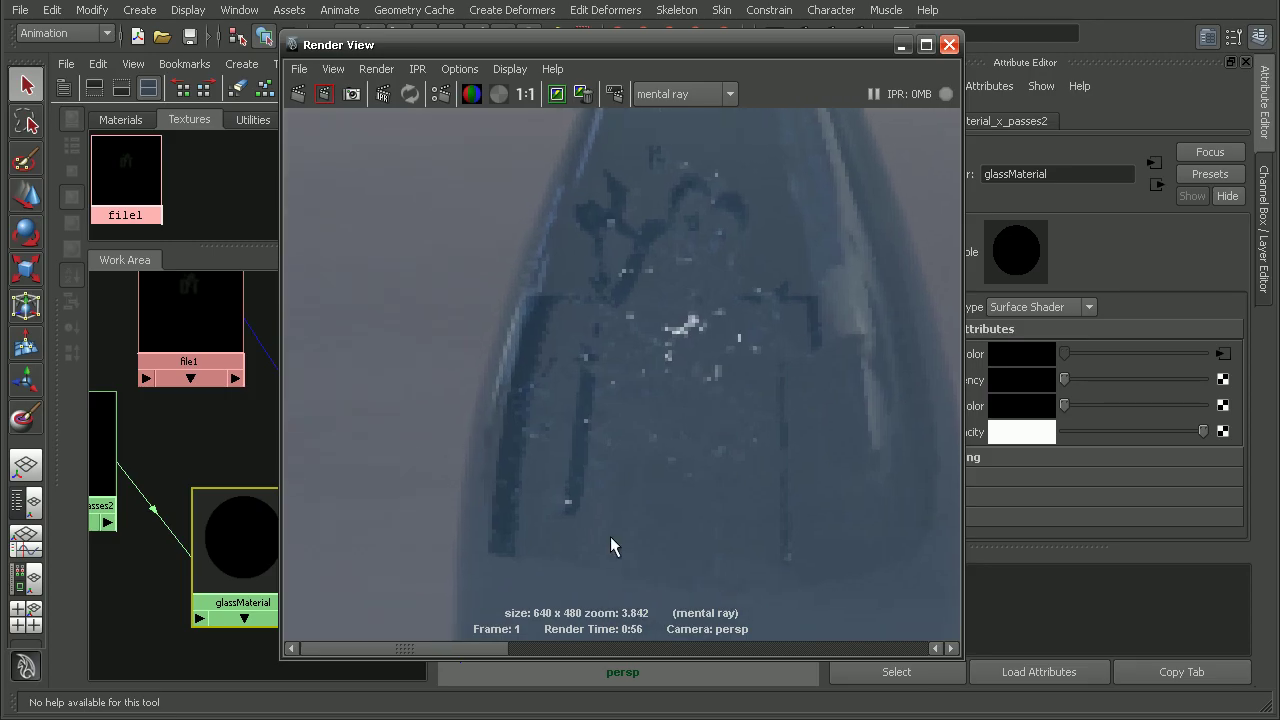
Keep the displacement render in the Render View, review the bottle at a wider zoom, and close the window.
mouse_move(499, 645)
mouse_down()
mouse_move(643, 643)
mouse_move(499, 642)
mouse_up()
drag(740, 56, 866, 44)
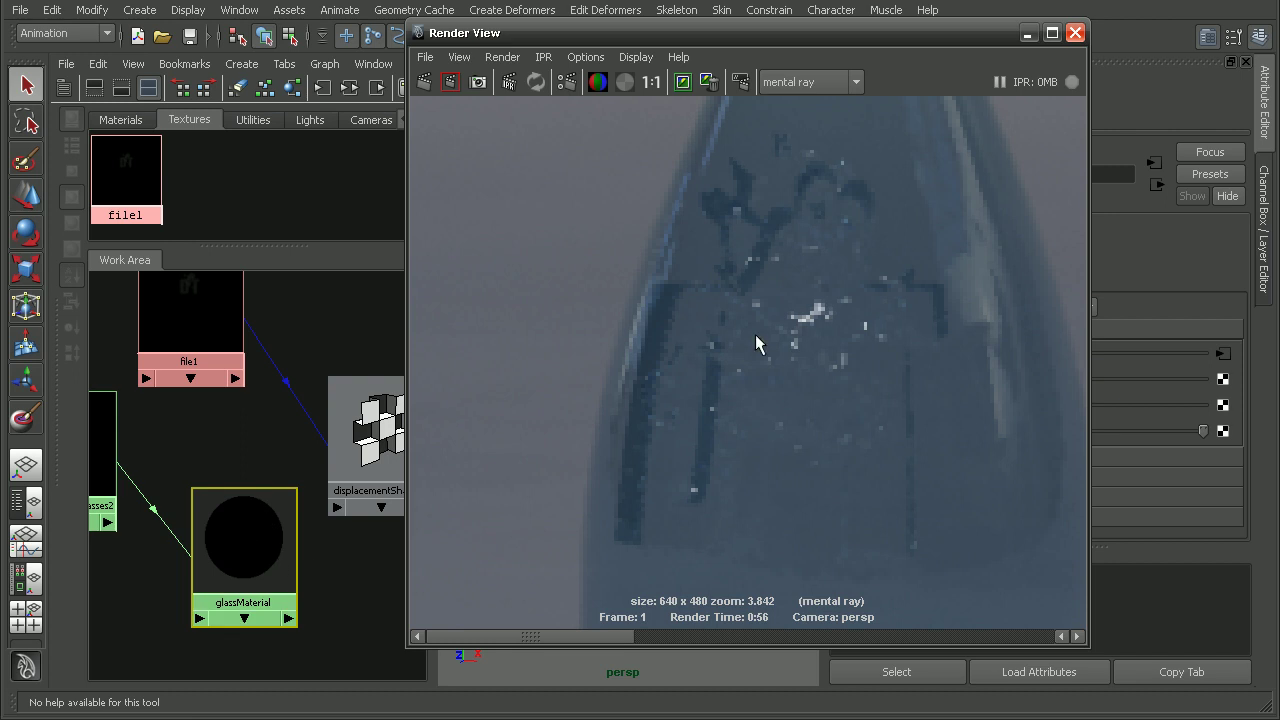
click(682, 82)
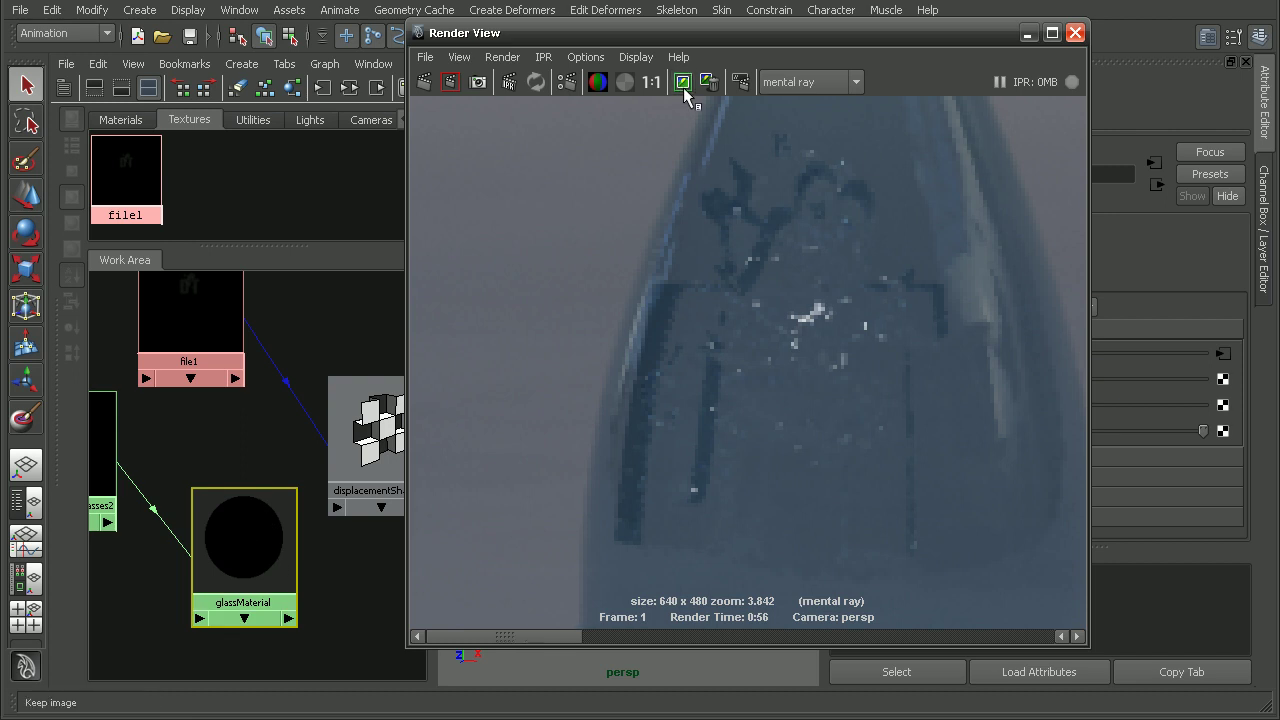
alt+right_drag(919, 318, 572, 262)
alt+middle_drag(829, 377, 815, 373)
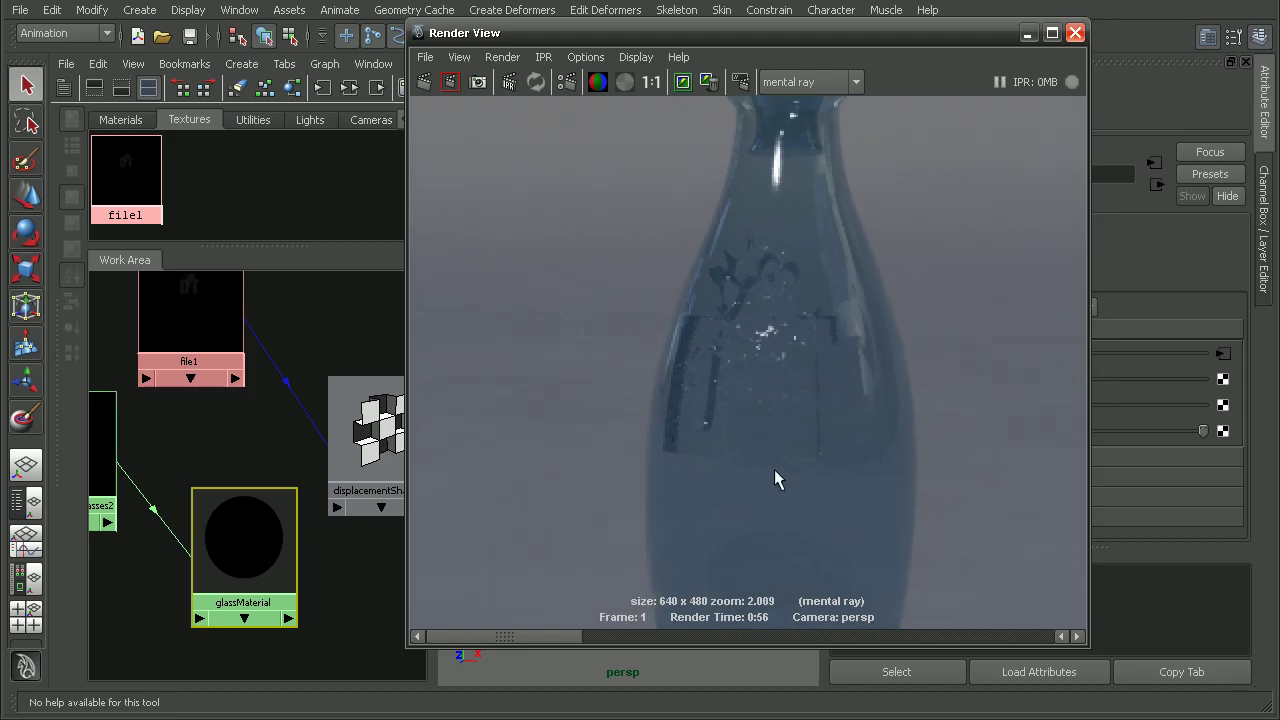
click(1075, 33)
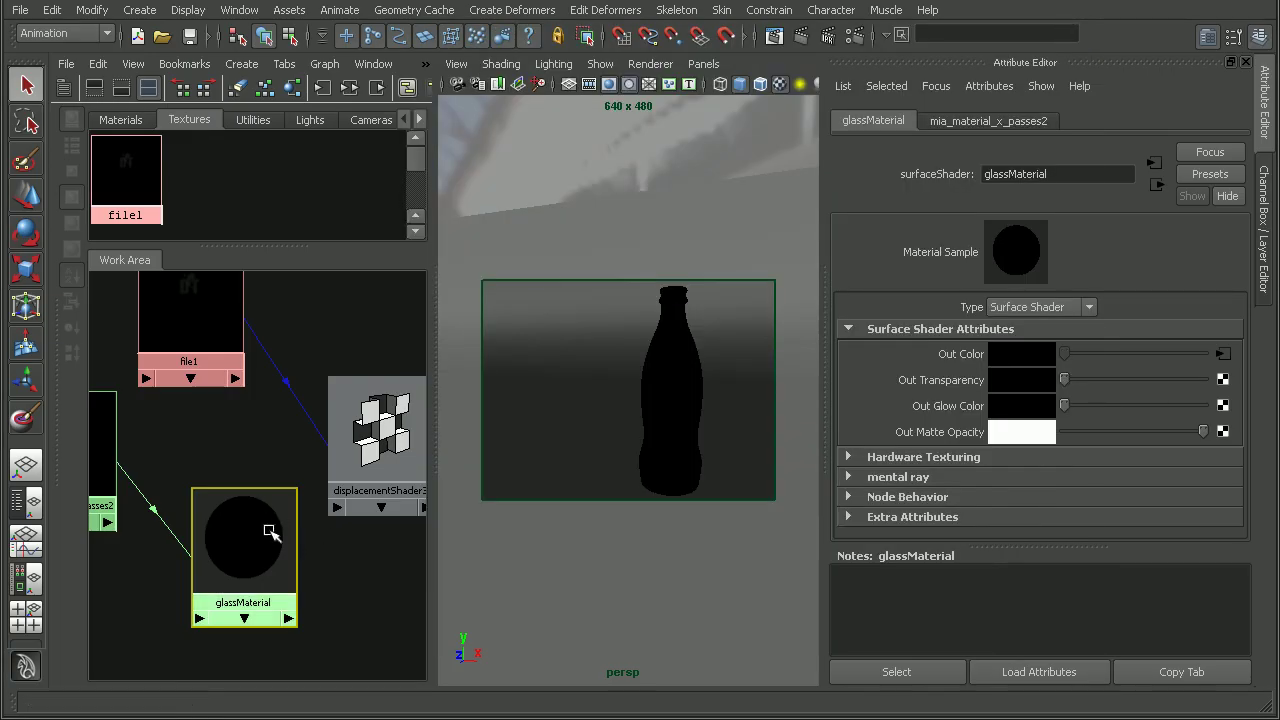
Create a Layered Shader and place its node above the existing shading nodes in the work area.
drag(255, 537, 265, 498)
alt+right_drag(277, 527, 162, 500)
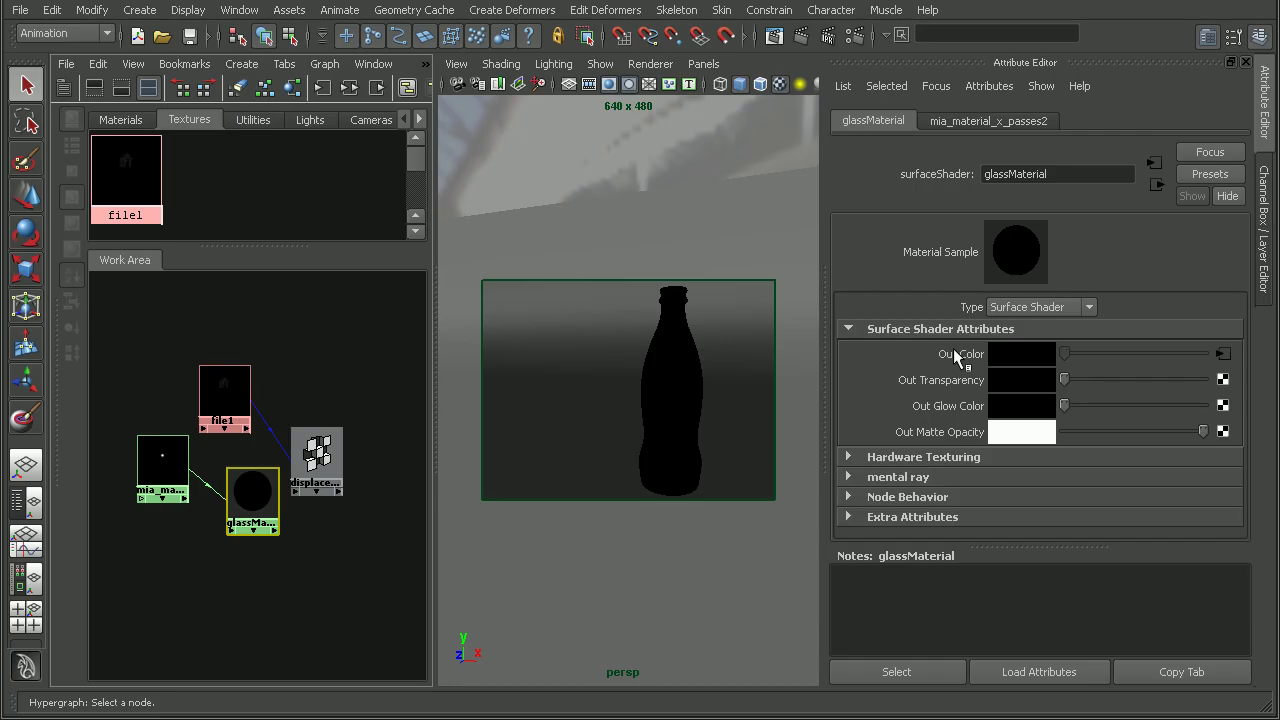
click(241, 63)
mouse_move(261, 92)
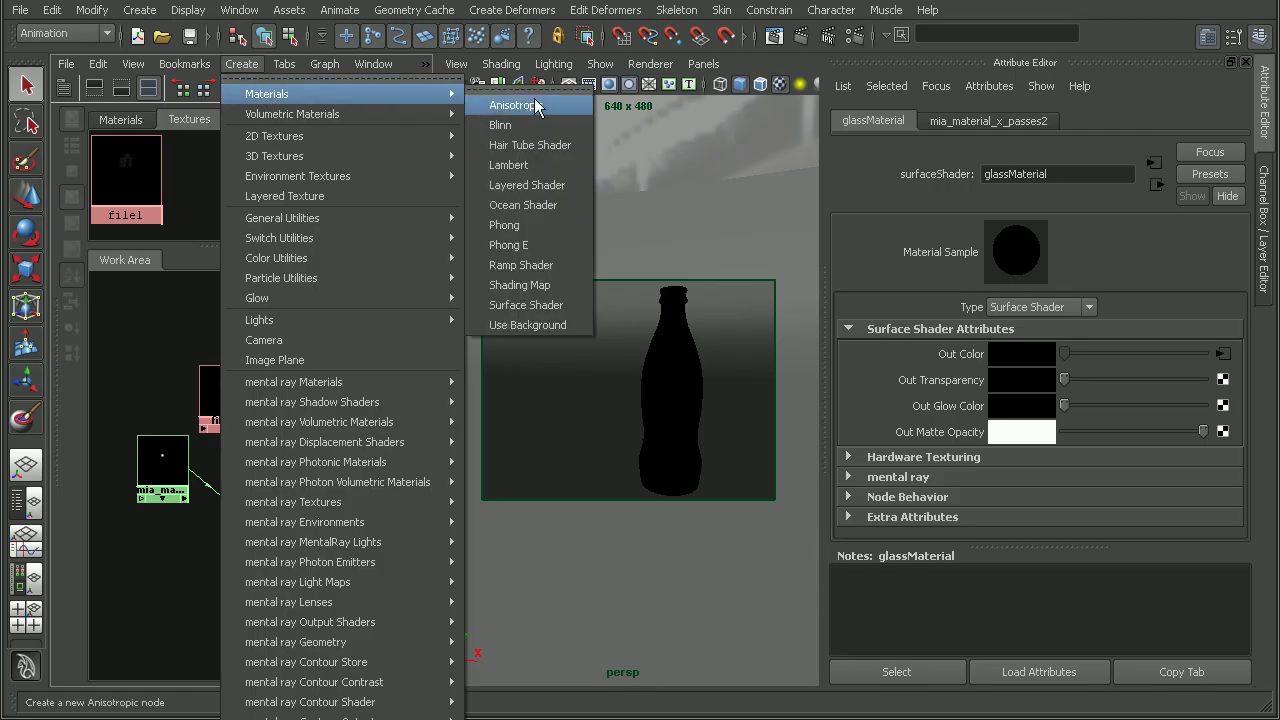
click(527, 185)
drag(352, 400, 357, 312)
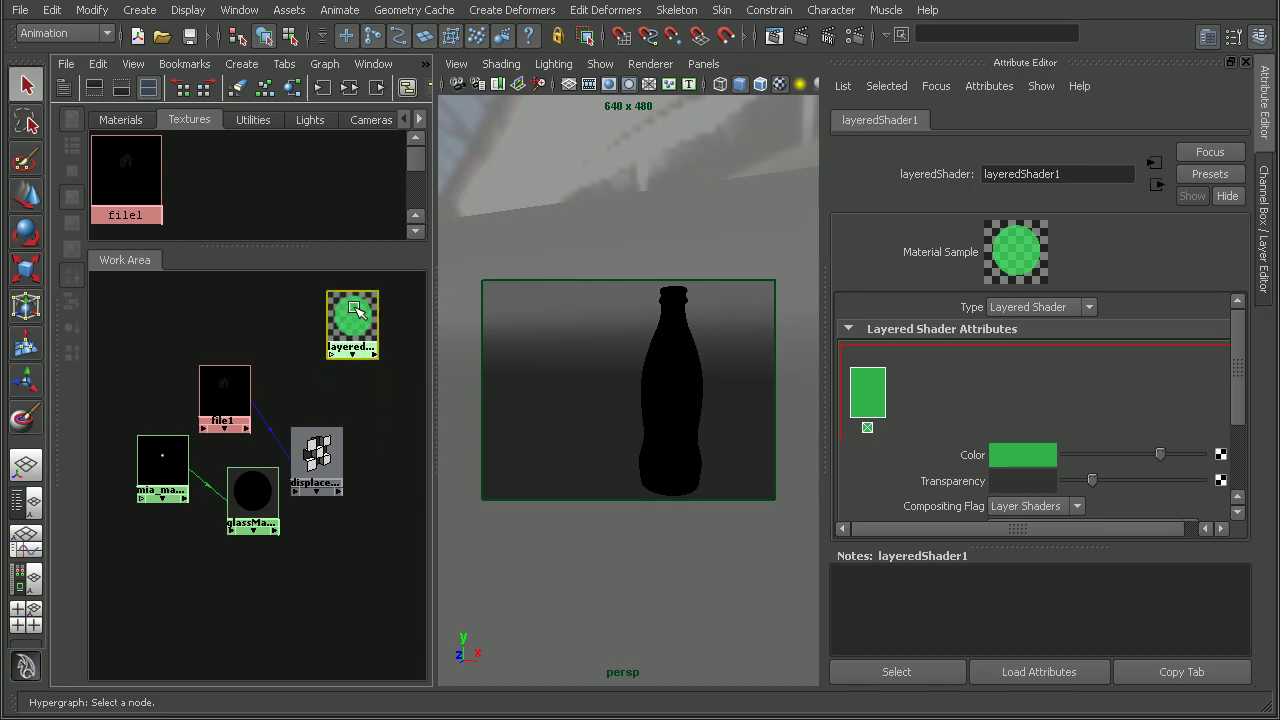
Graph the output connections of glassMaterial and break the displacement material connection on surfaceShader1SG.
drag(251, 497, 238, 526)
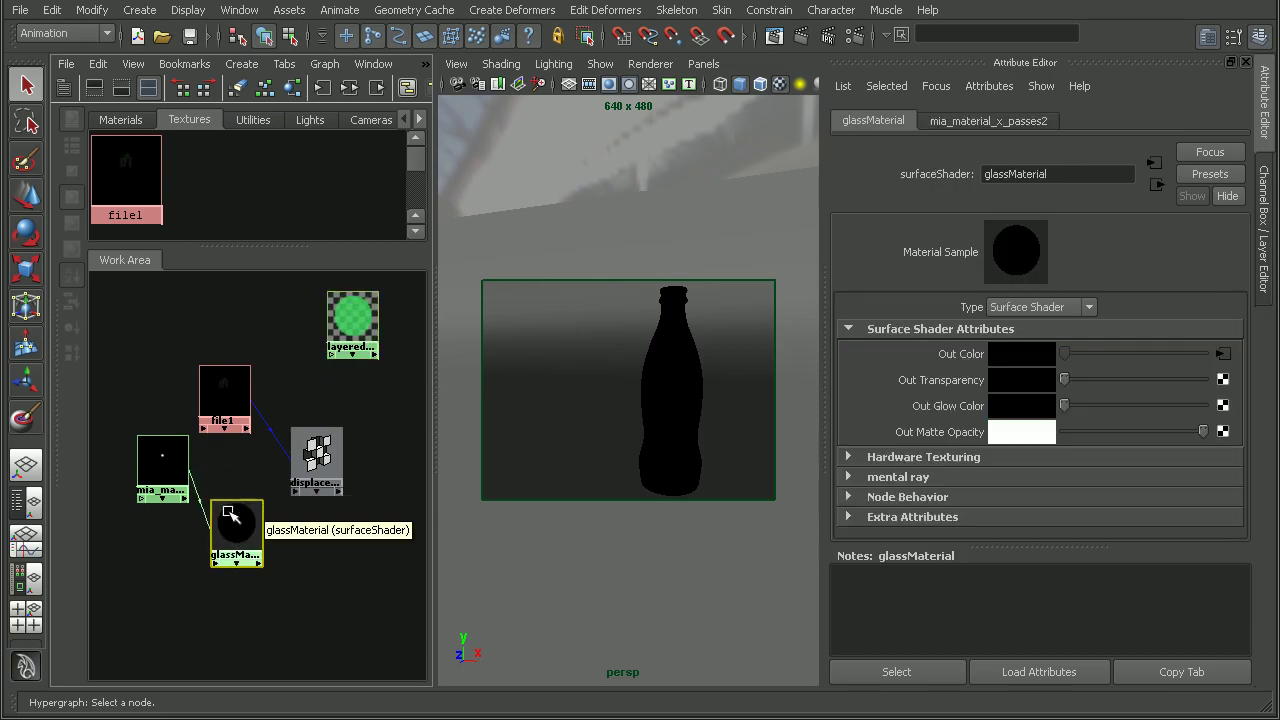
click(352, 87)
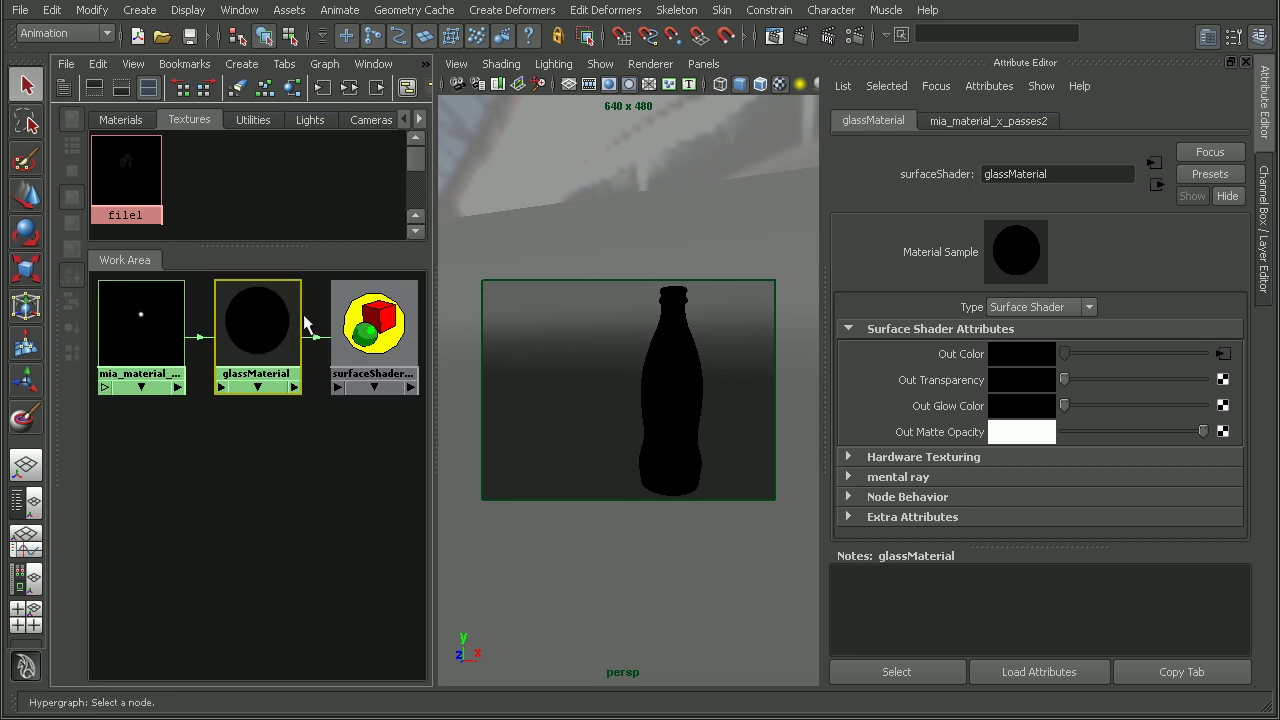
click(345, 330)
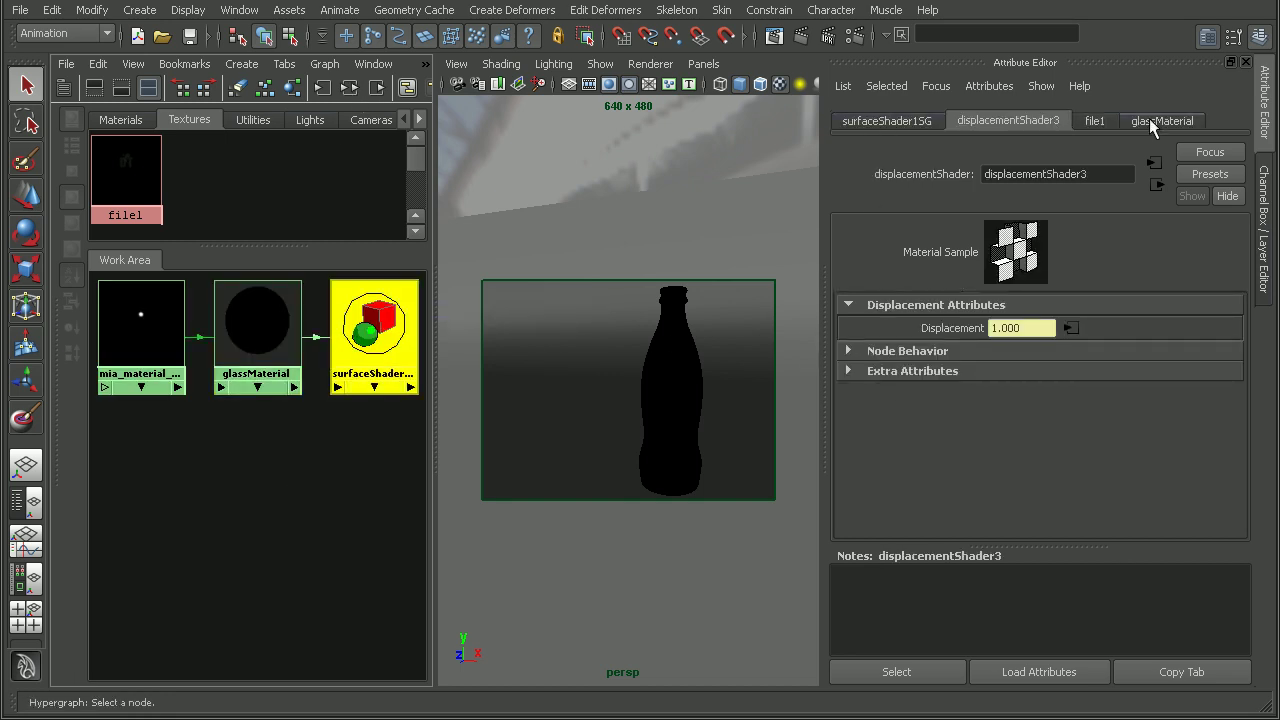
click(920, 123)
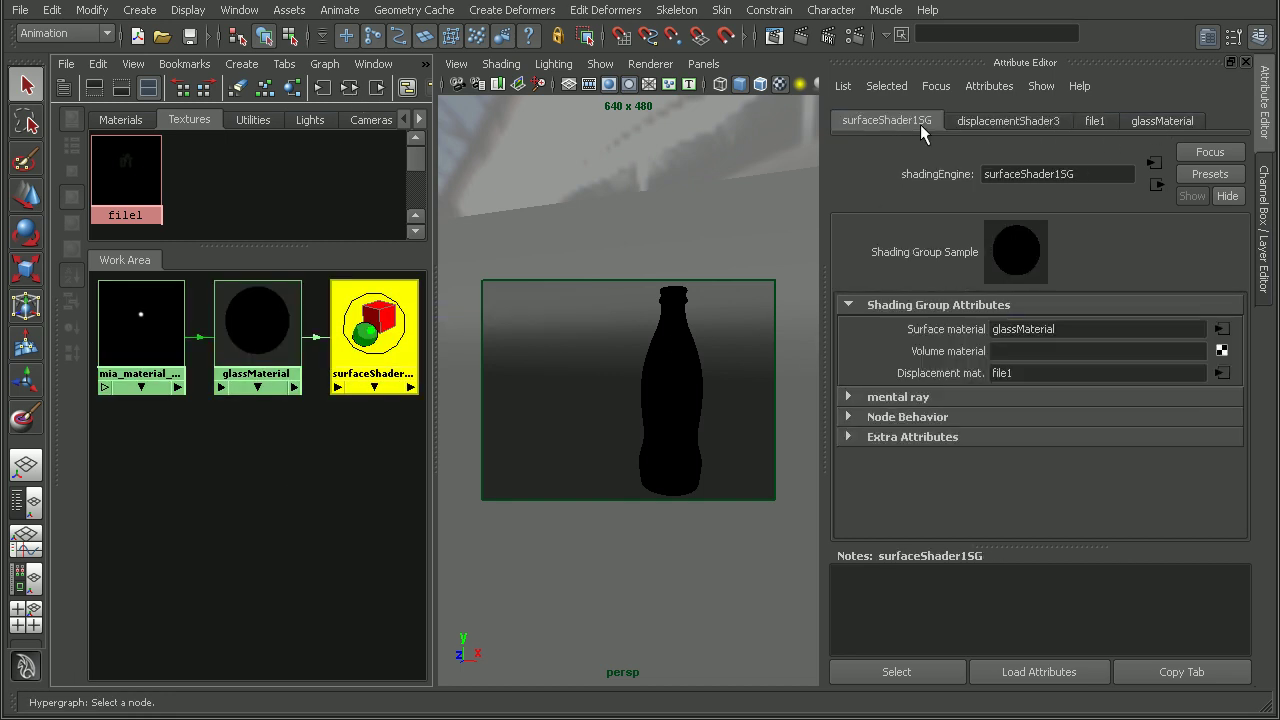
right_click(952, 368)
click(1017, 427)
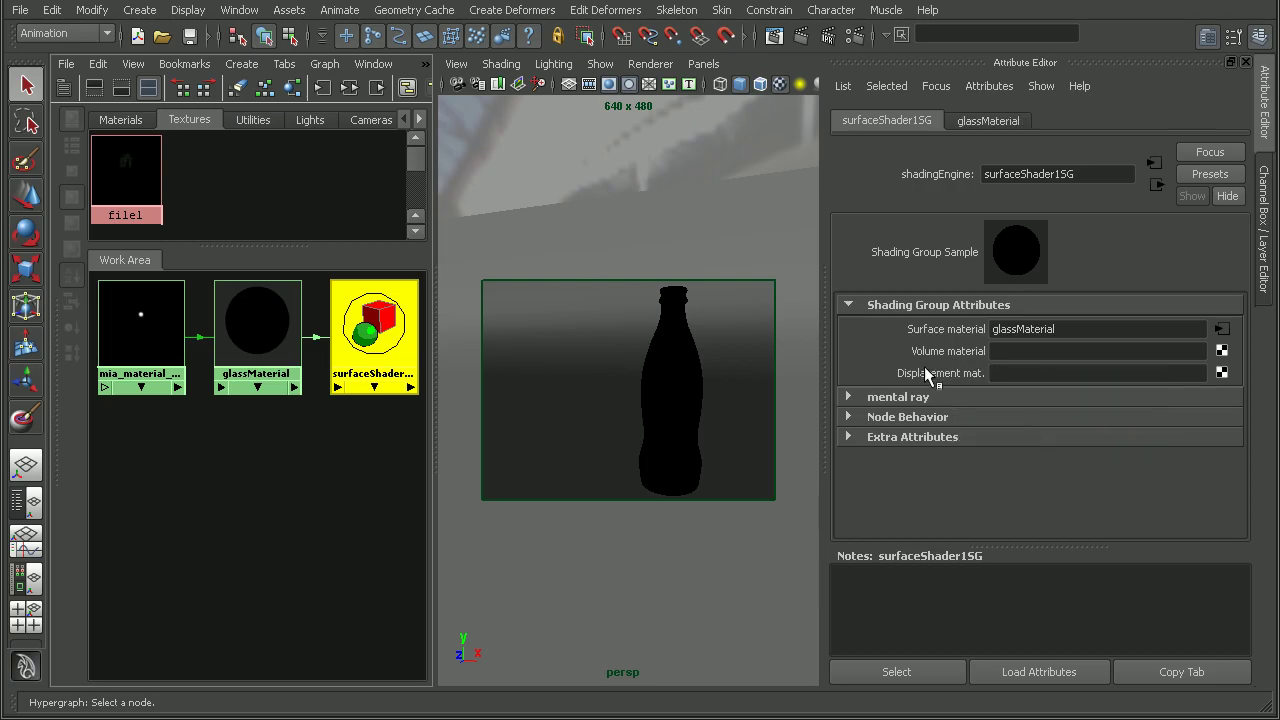
Add glassMaterial as a layer of layeredShader1 and remove the default green layer.
click(246, 354)
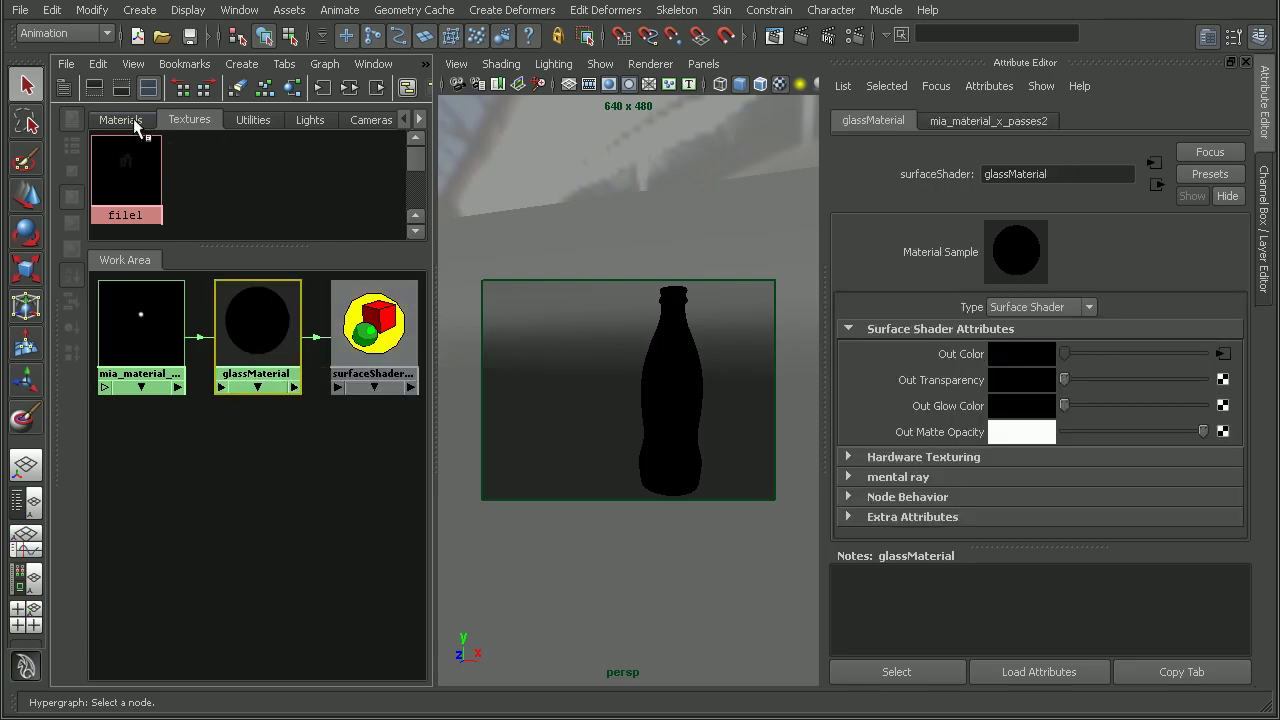
click(133, 118)
drag(244, 245, 244, 462)
alt+middle_drag(300, 391, 274, 189)
key(a)
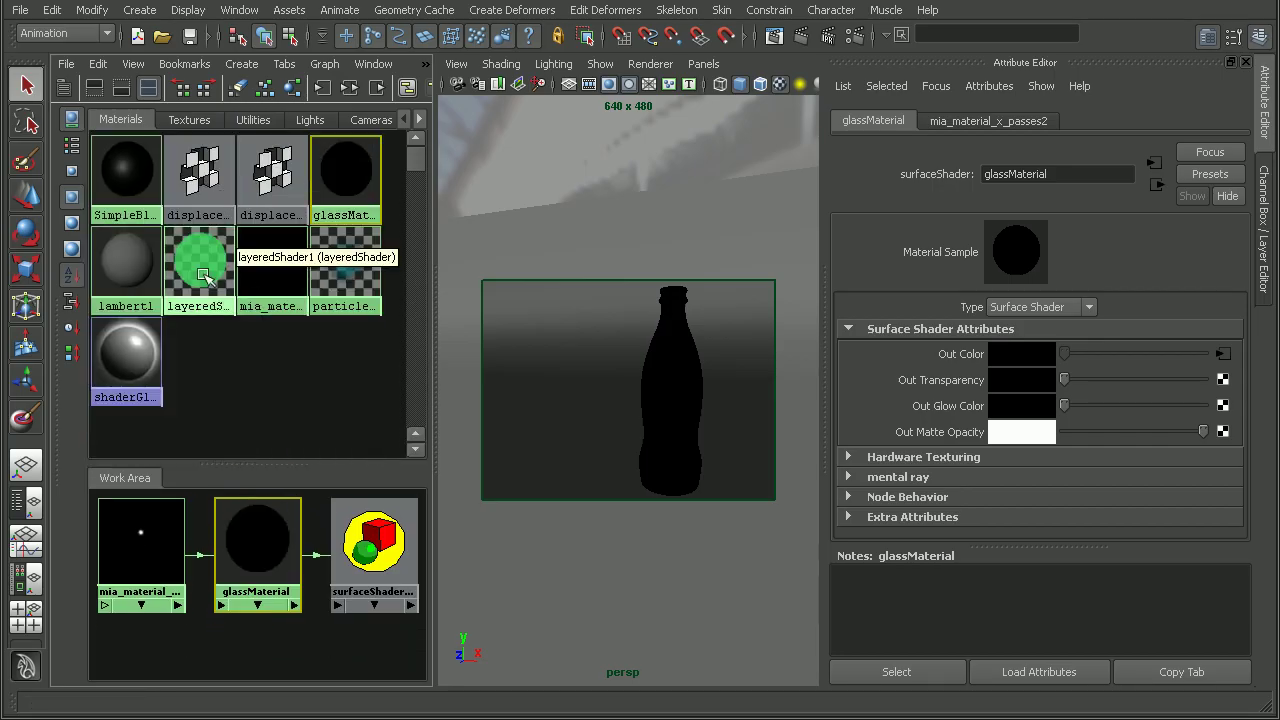
click(204, 275)
middle_drag(256, 543, 905, 395)
click(867, 427)
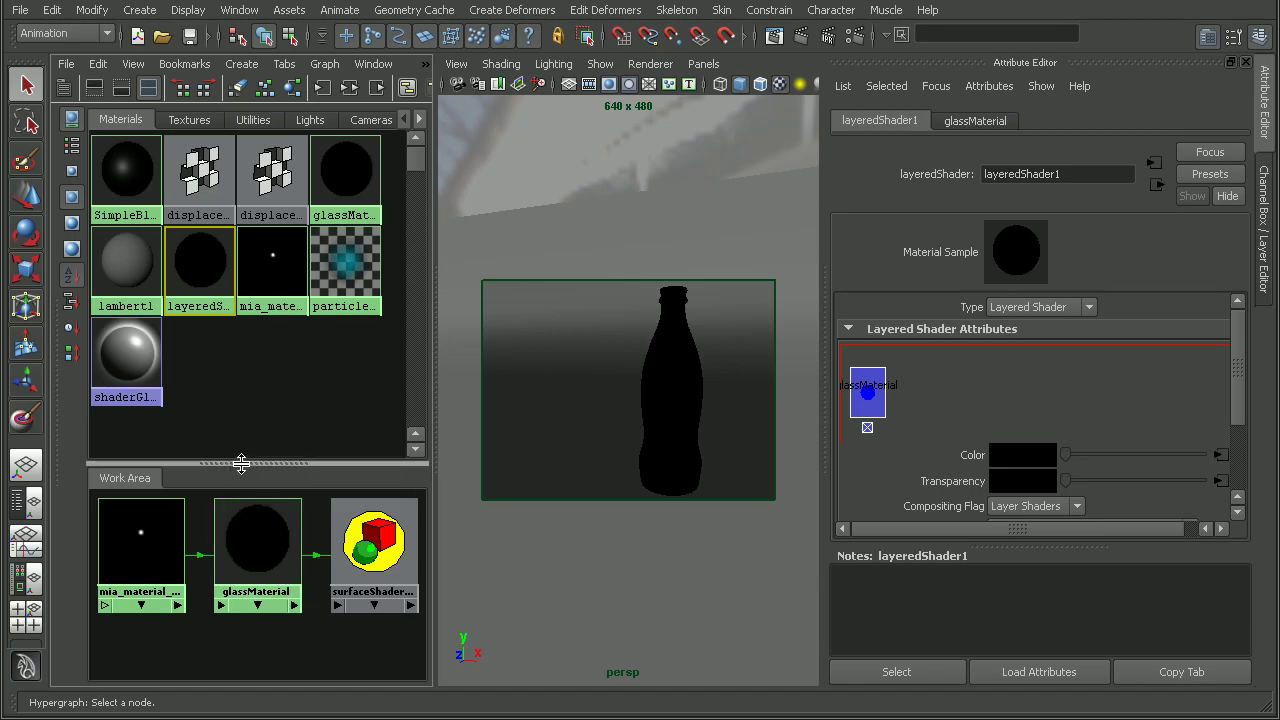
Try to add mia_material_x_passes2 directly as a layer of layeredShader1.
drag(243, 463, 243, 363)
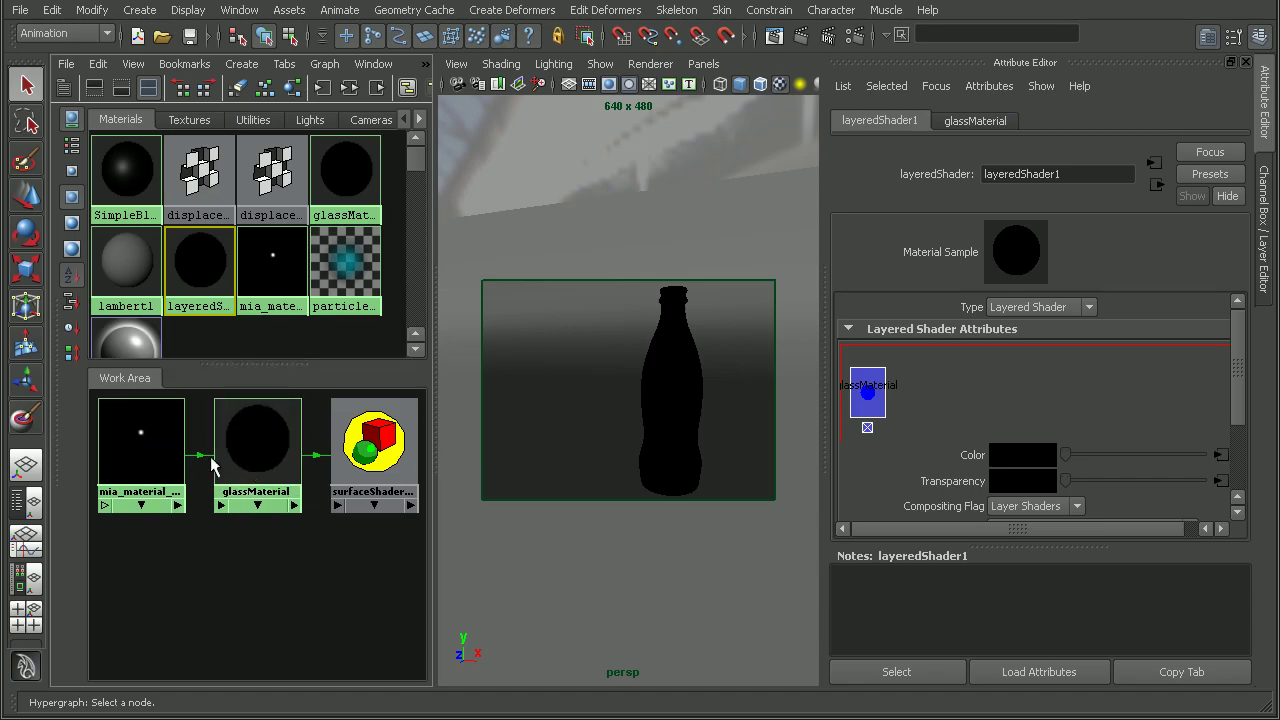
middle_drag(138, 430, 980, 424)
middle_drag(150, 441, 915, 440)
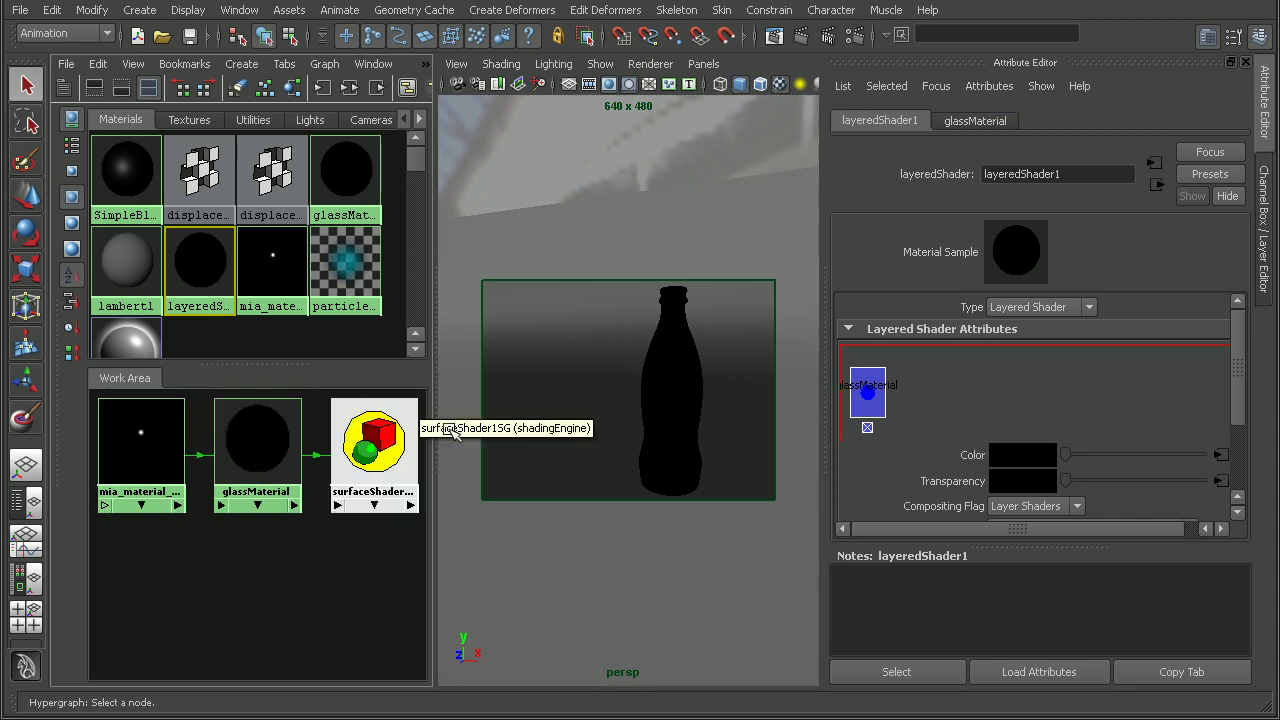
middle_drag(138, 449, 960, 430)
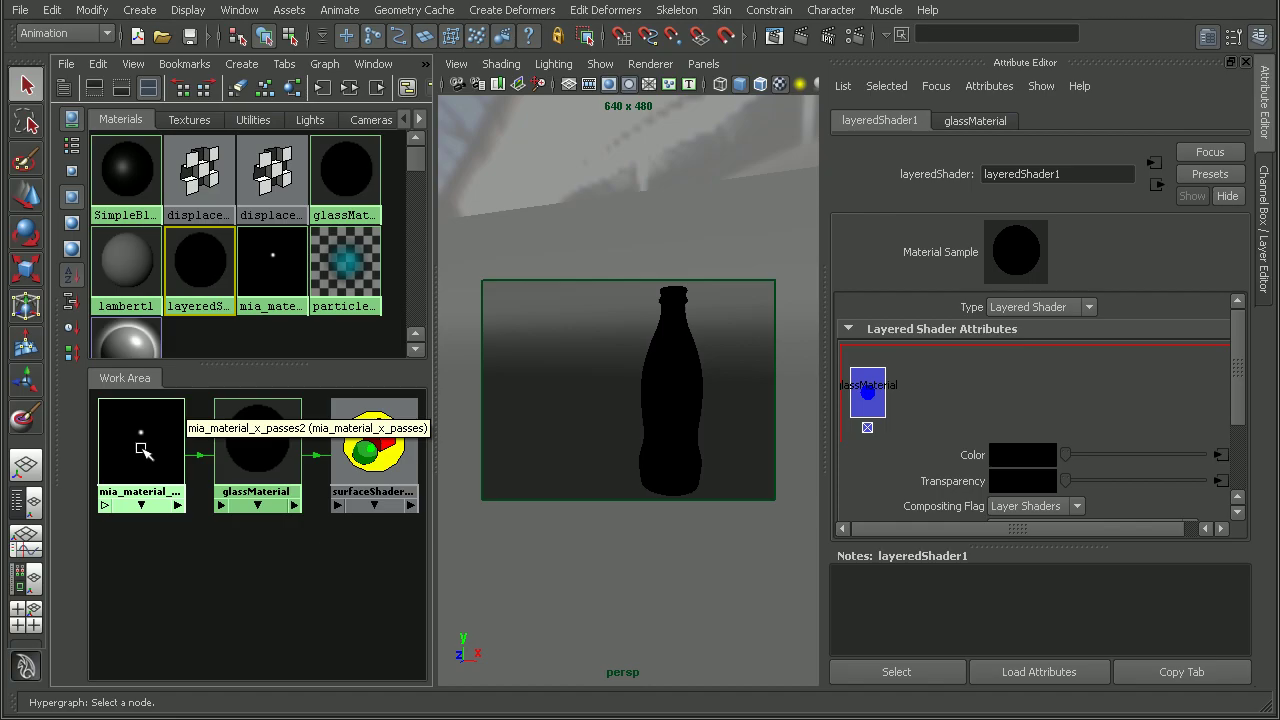
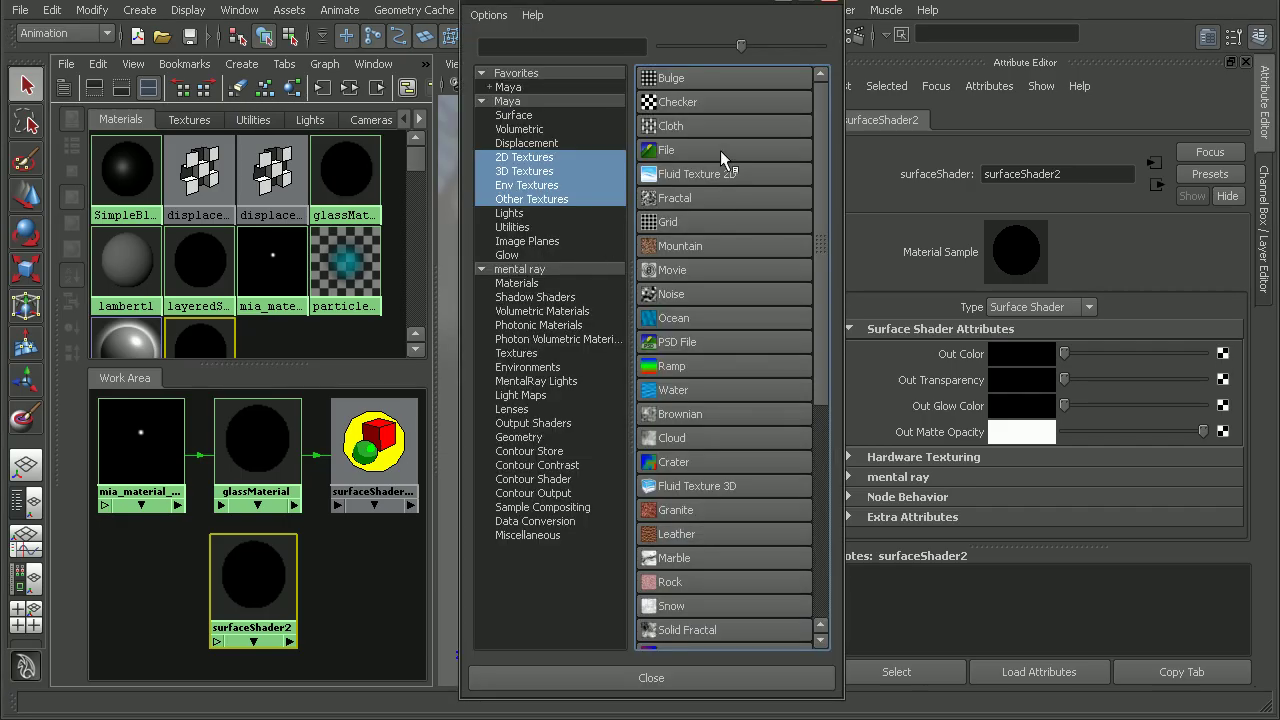
Map a File texture to surfaceShader2's out color and load rosco_color.tif from the project's sourceimages folder.
click(720, 150)
click(1209, 406)
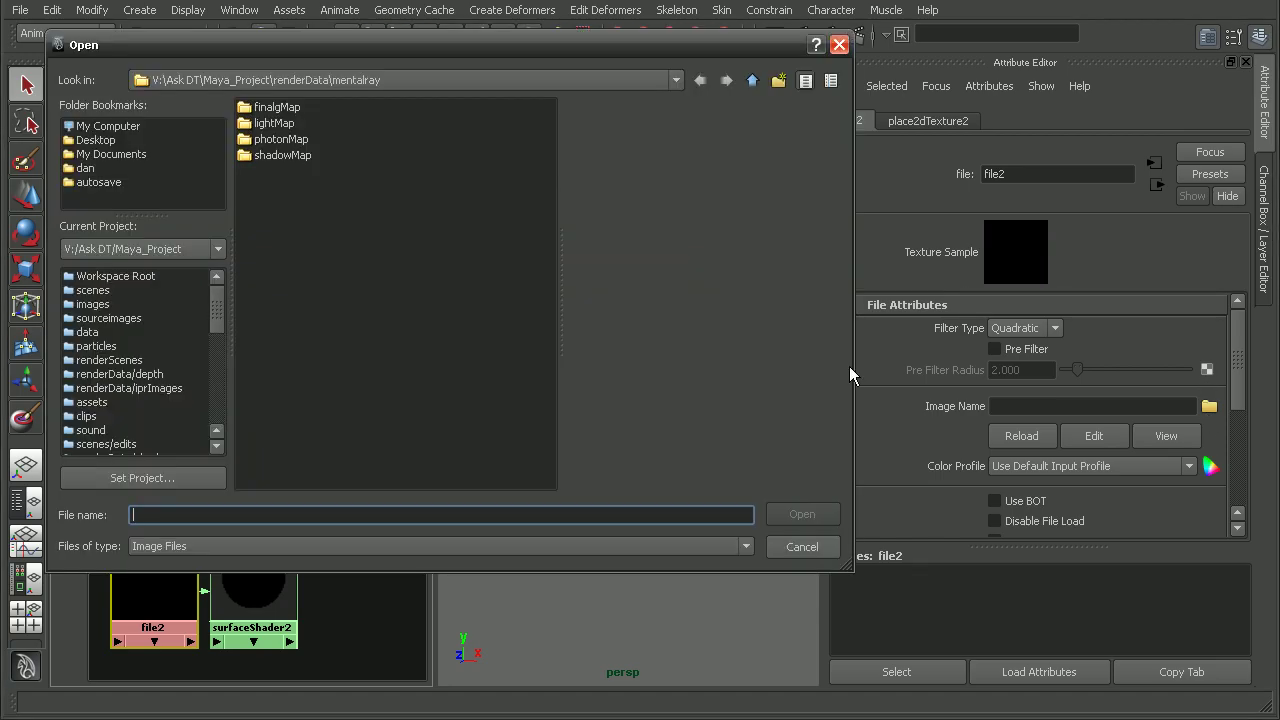
click(753, 81)
click(753, 81)
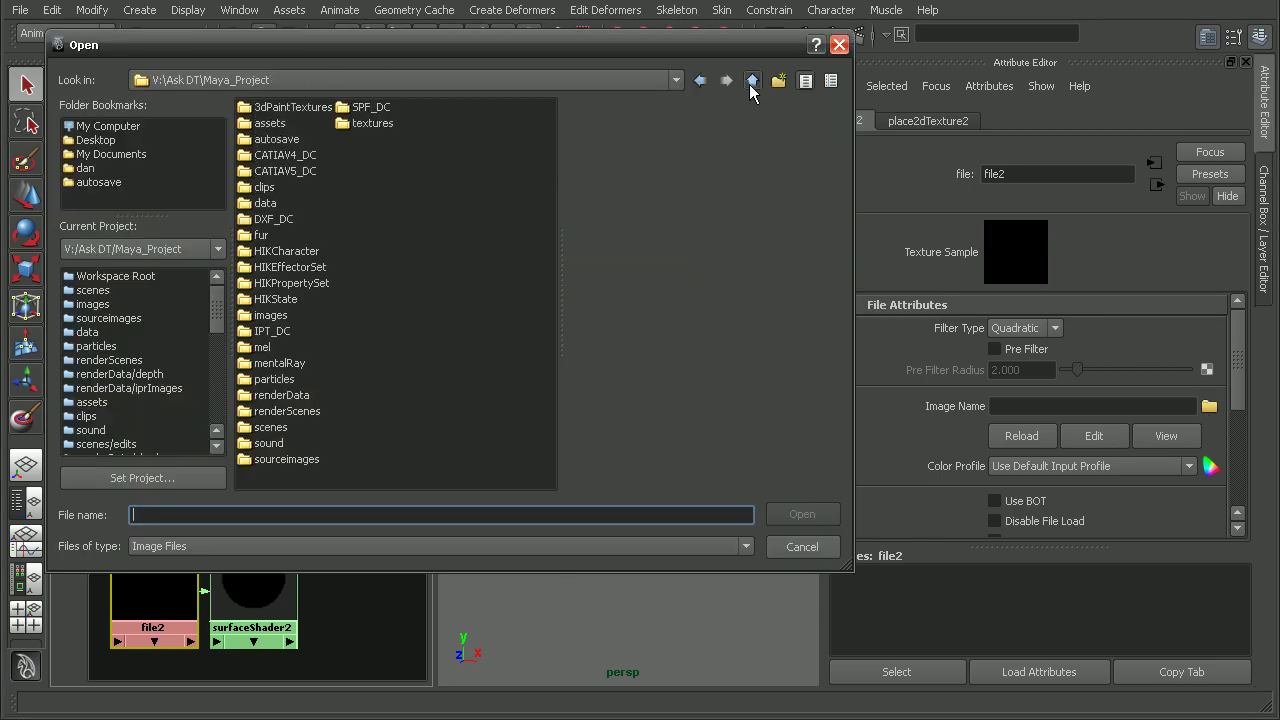
double_click(268, 458)
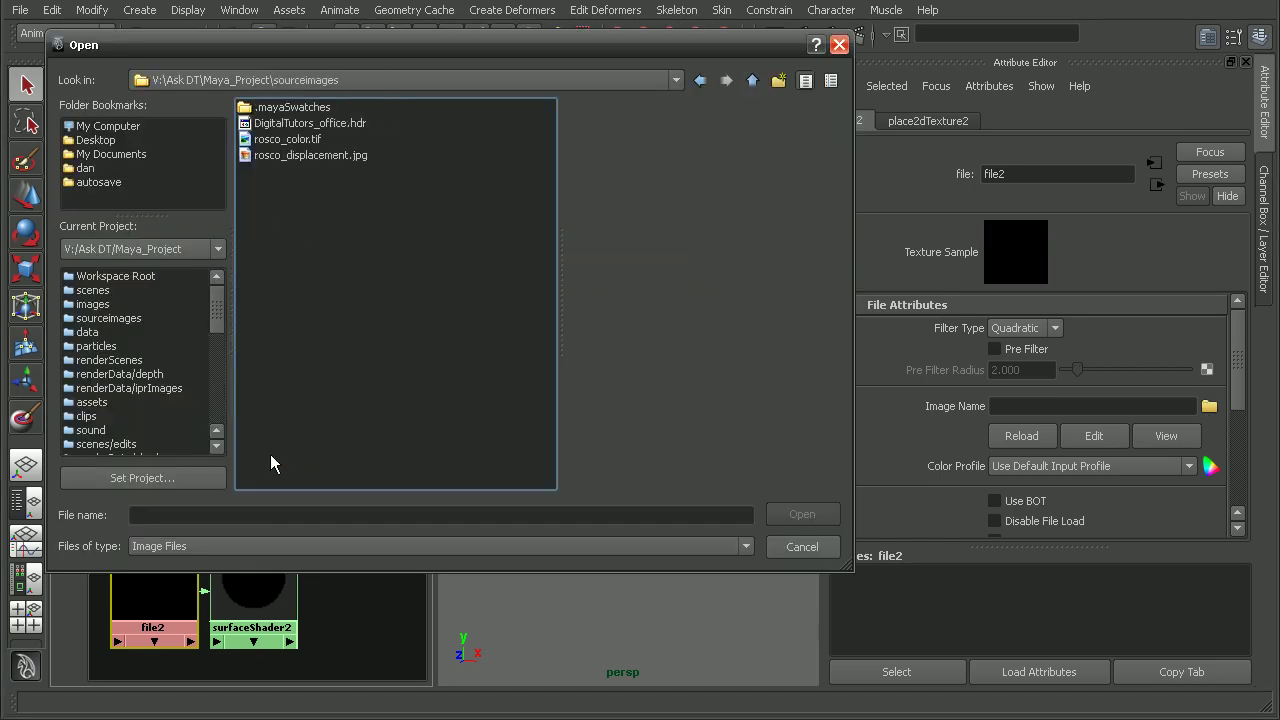
click(280, 141)
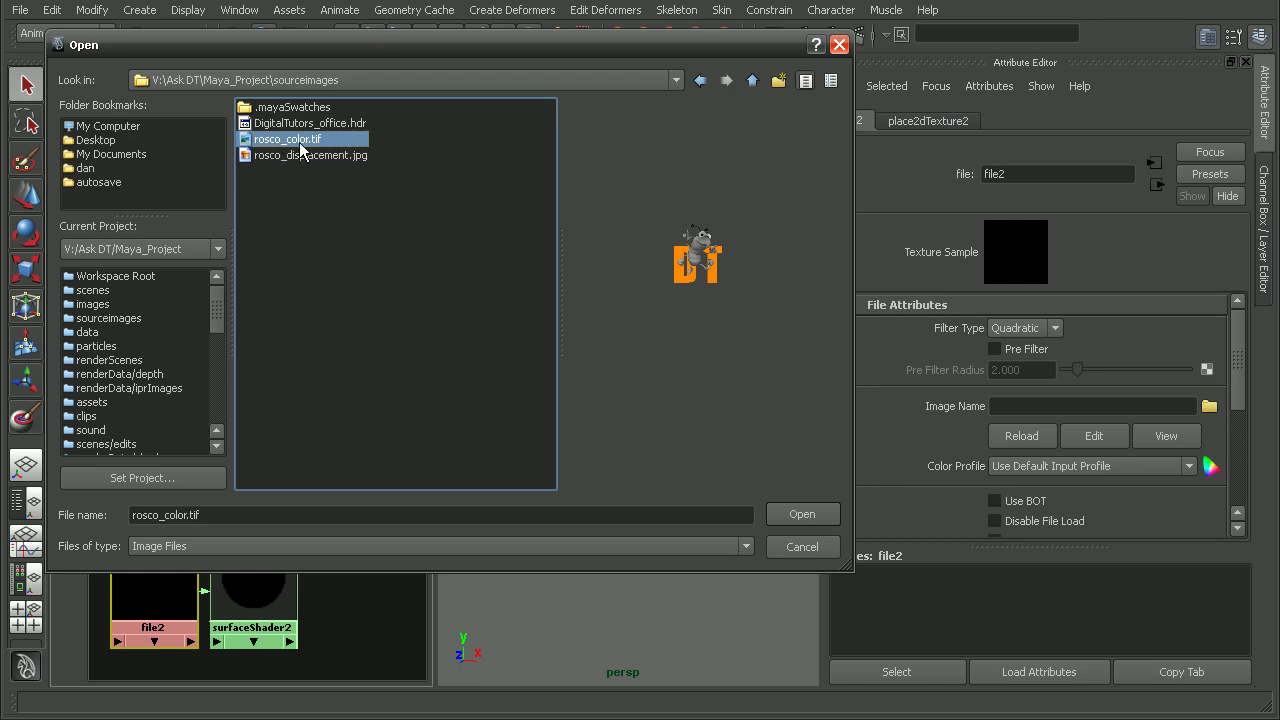
click(804, 516)
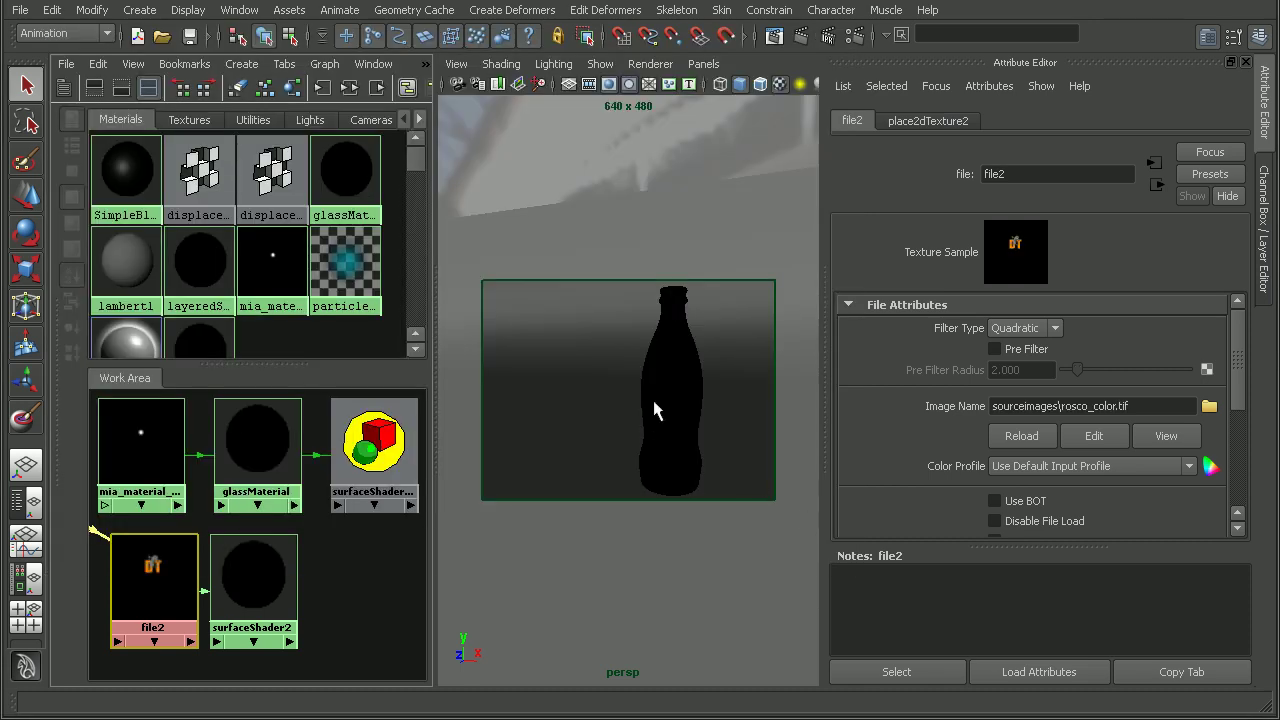
Add surfaceShader2 as a layer of layeredShader1, in front of the glassMaterial layer.
alt+right_drag(323, 543, 202, 528)
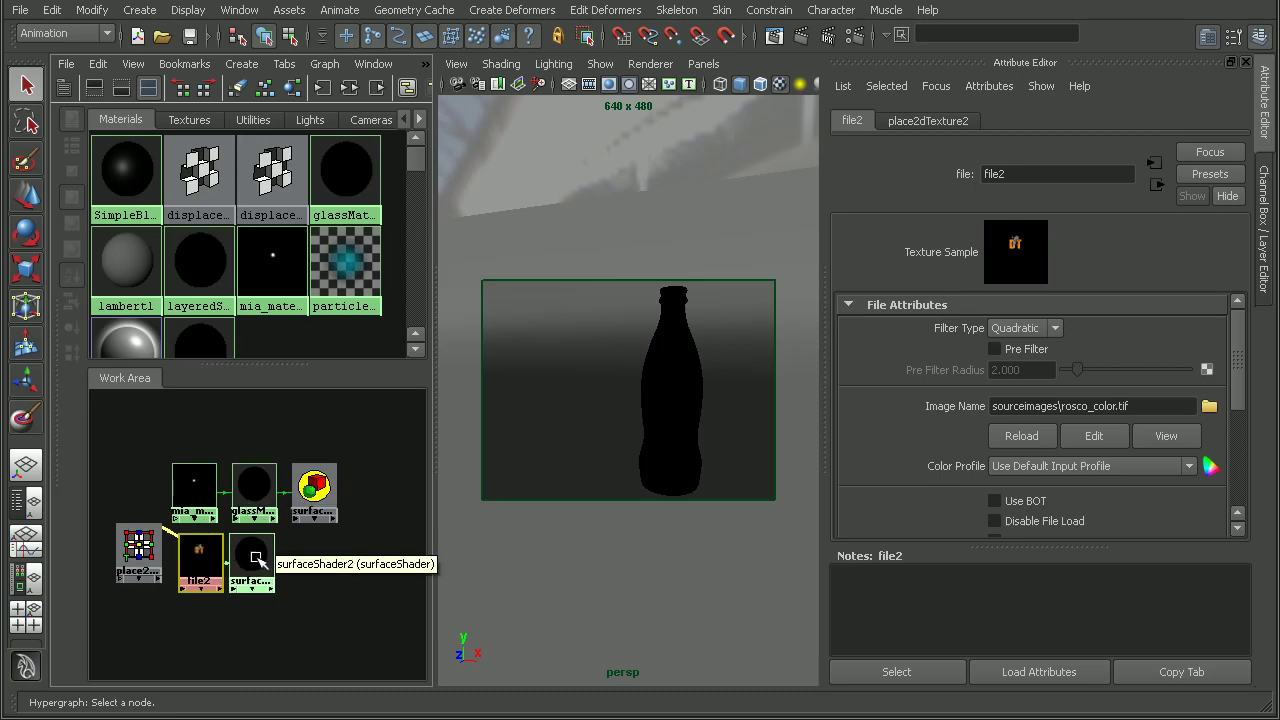
click(200, 262)
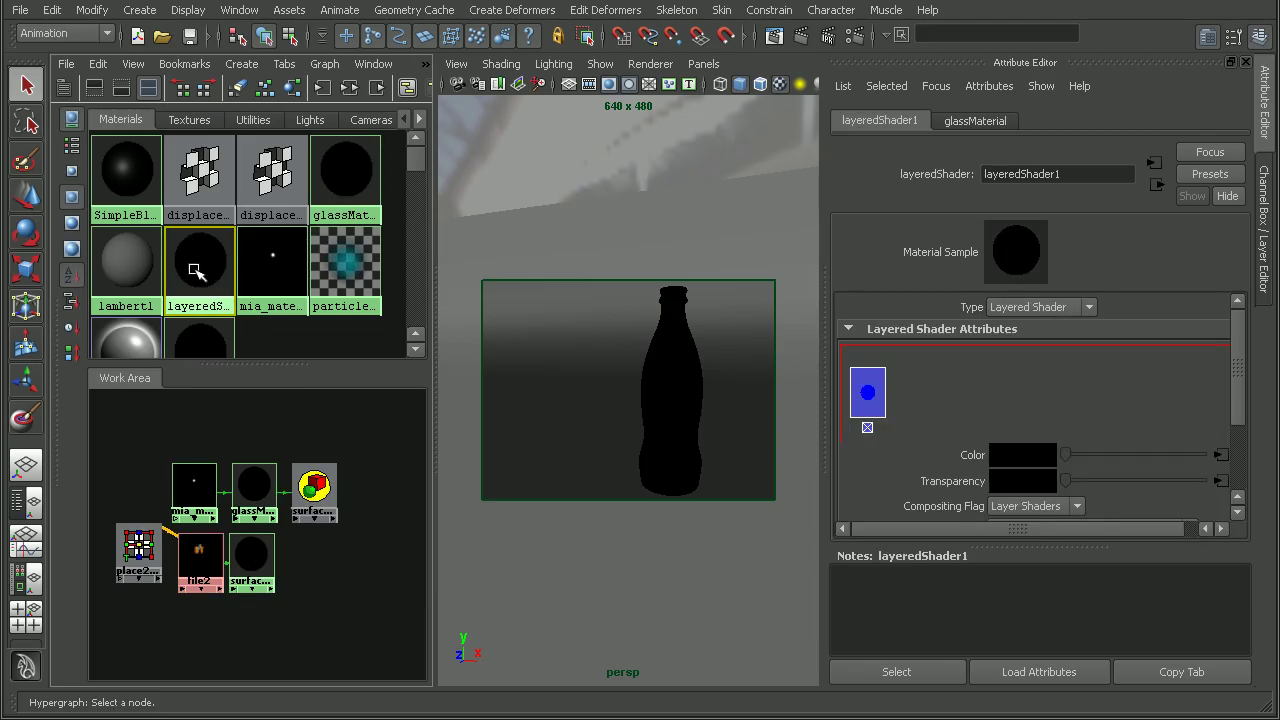
middle_drag(252, 563, 842, 395)
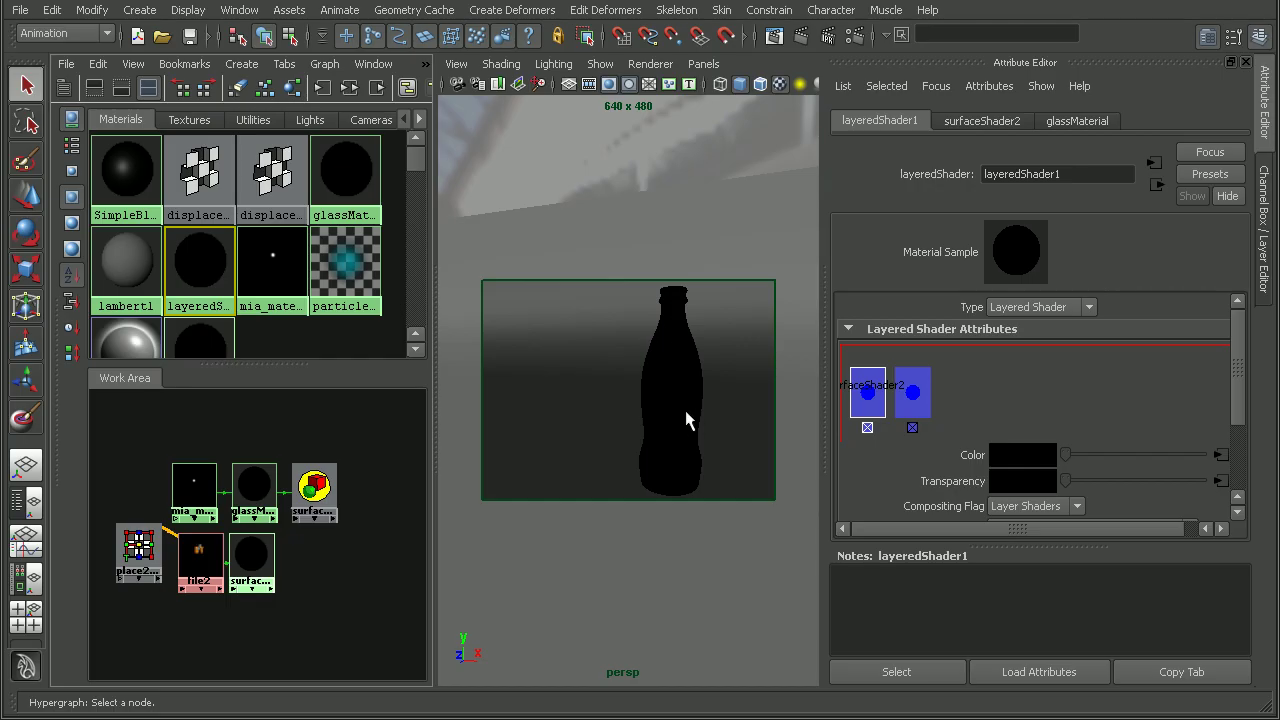
click(185, 120)
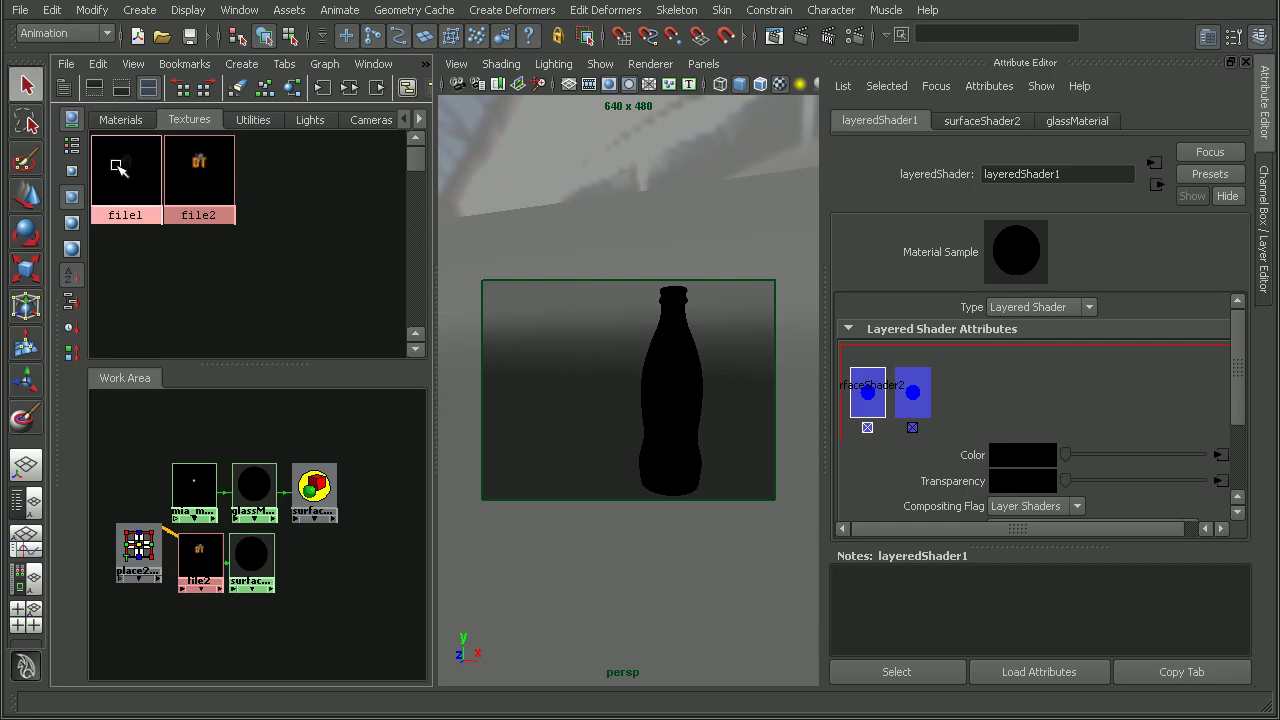
mouse_move(123, 168)
middle_down()
mouse_move(257, 514)
mouse_move(259, 571)
mouse_move(128, 161)
middle_up()
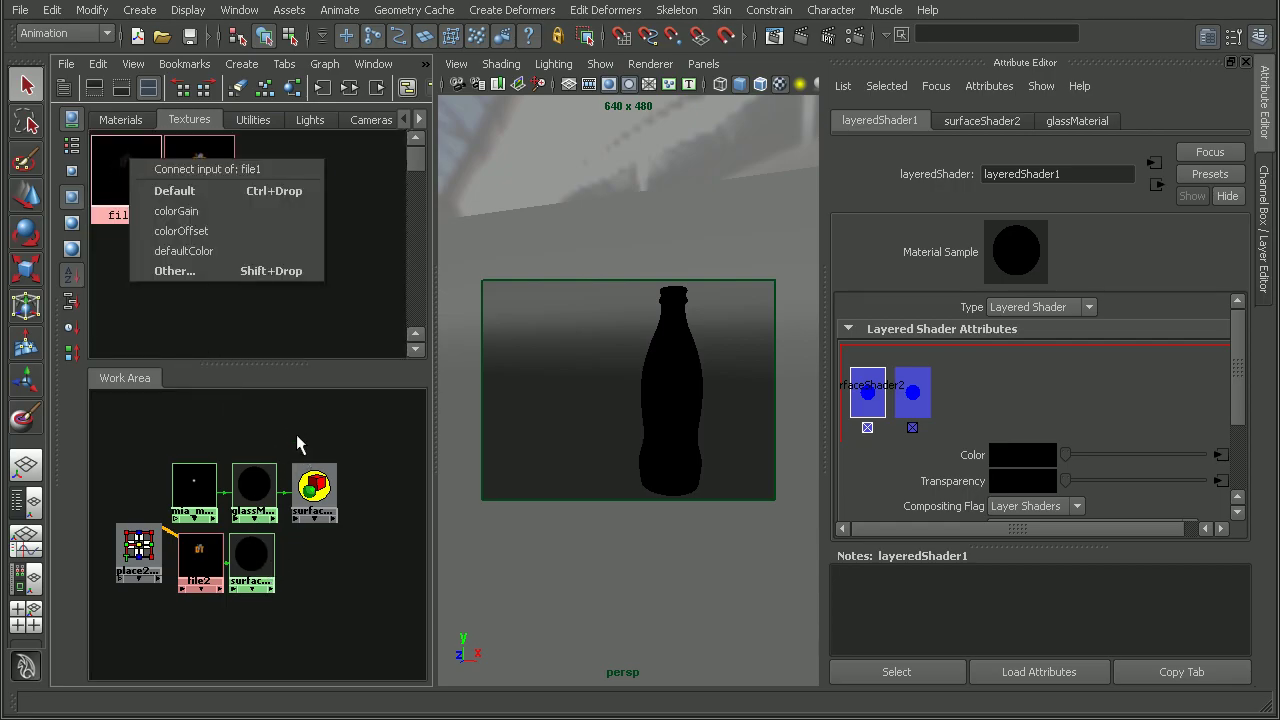
click(297, 438)
Add the layeredShader1 node to the work area graph and place it clear of the other shader nodes.
alt+right_drag(297, 541, 382, 498)
alt+middle_drag(306, 471, 283, 554)
alt+right_drag(283, 554, 240, 555)
click(138, 121)
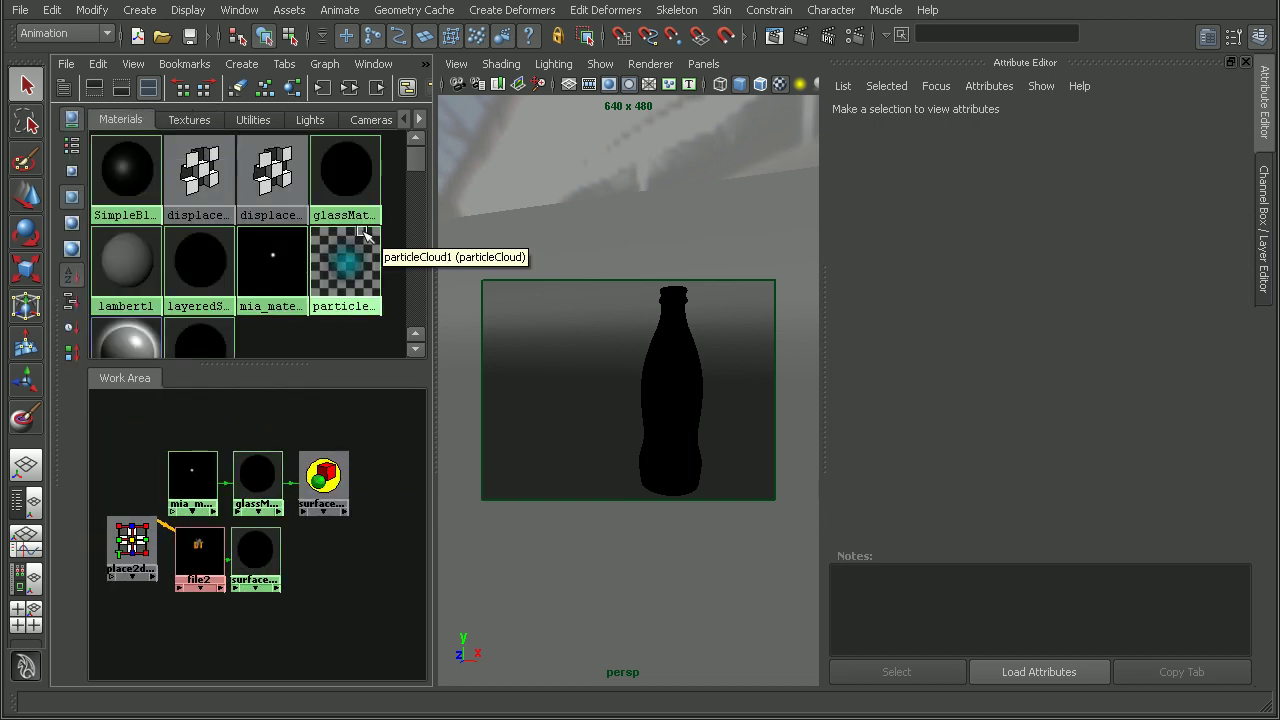
click(204, 262)
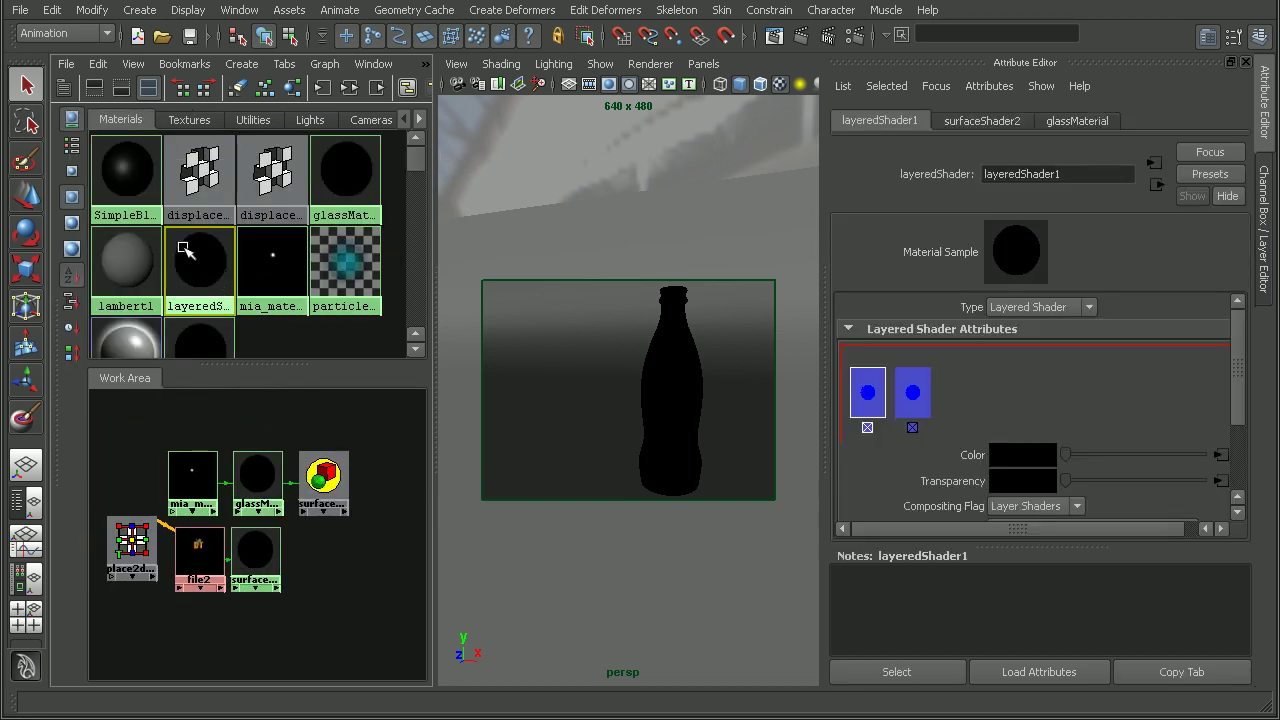
click(336, 65)
click(384, 242)
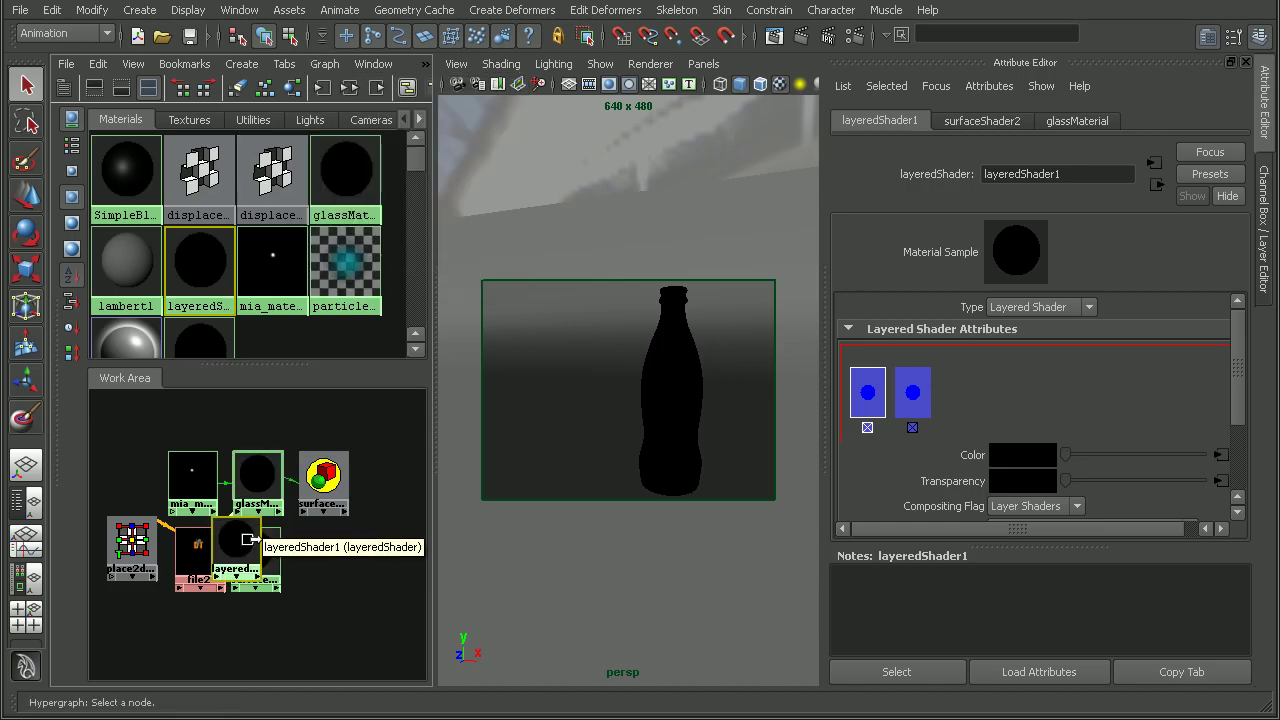
drag(350, 562, 378, 598)
alt+middle_drag(346, 563, 262, 508)
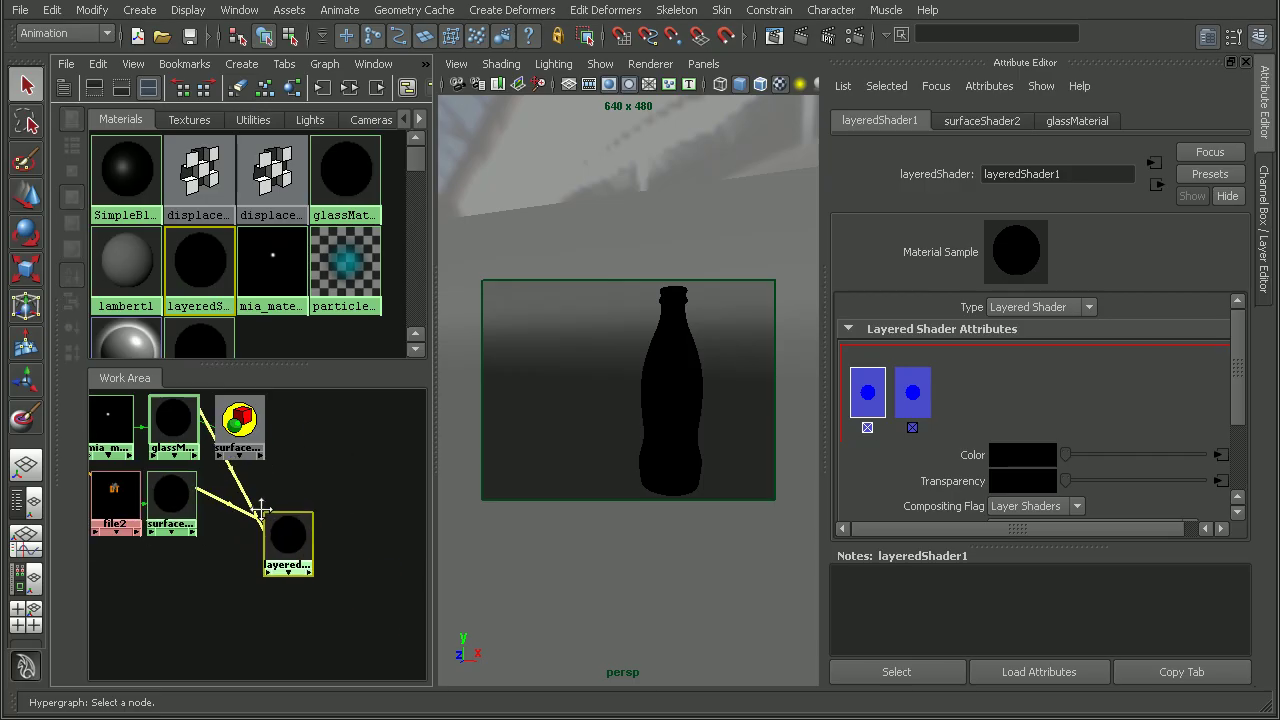
Connect the file1 texture to layeredShader1 as its displacement map.
click(190, 120)
middle_drag(120, 186, 298, 545)
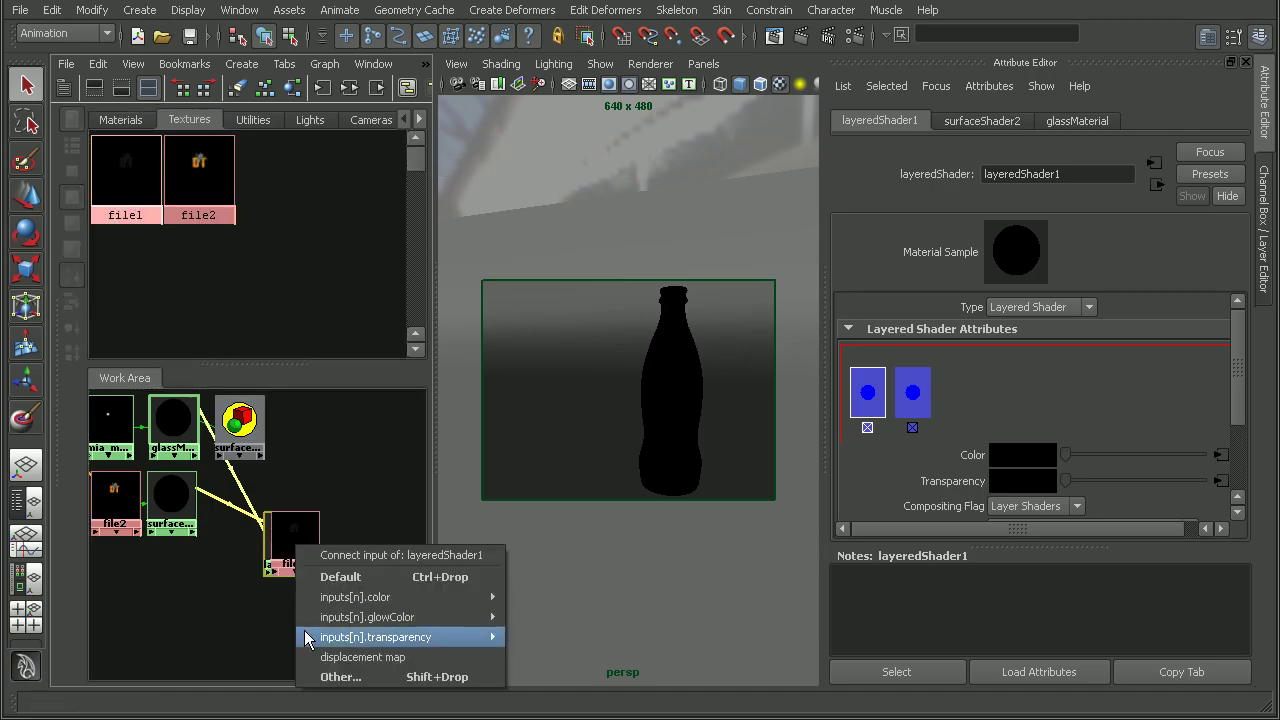
click(340, 657)
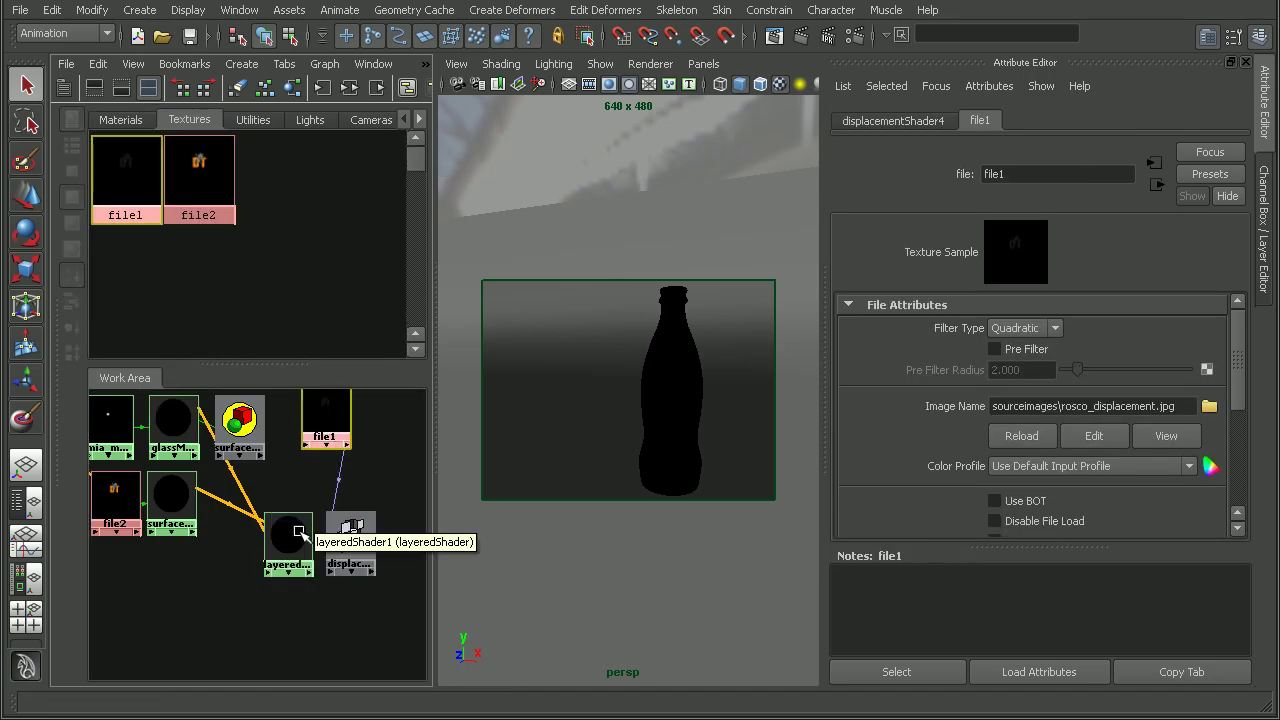
Reposition the layeredShader1 node away from the displacement node and assign the material to the bottle.
click(271, 562)
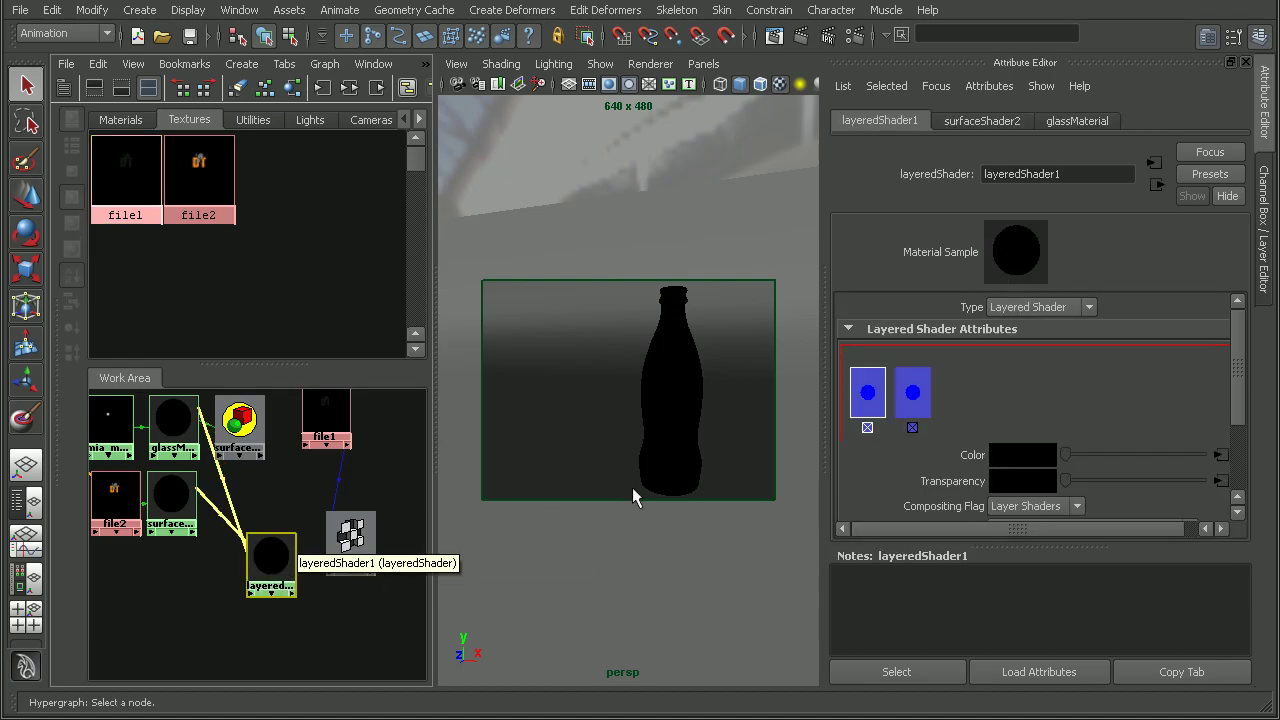
click(694, 383)
right_drag(271, 558, 291, 508)
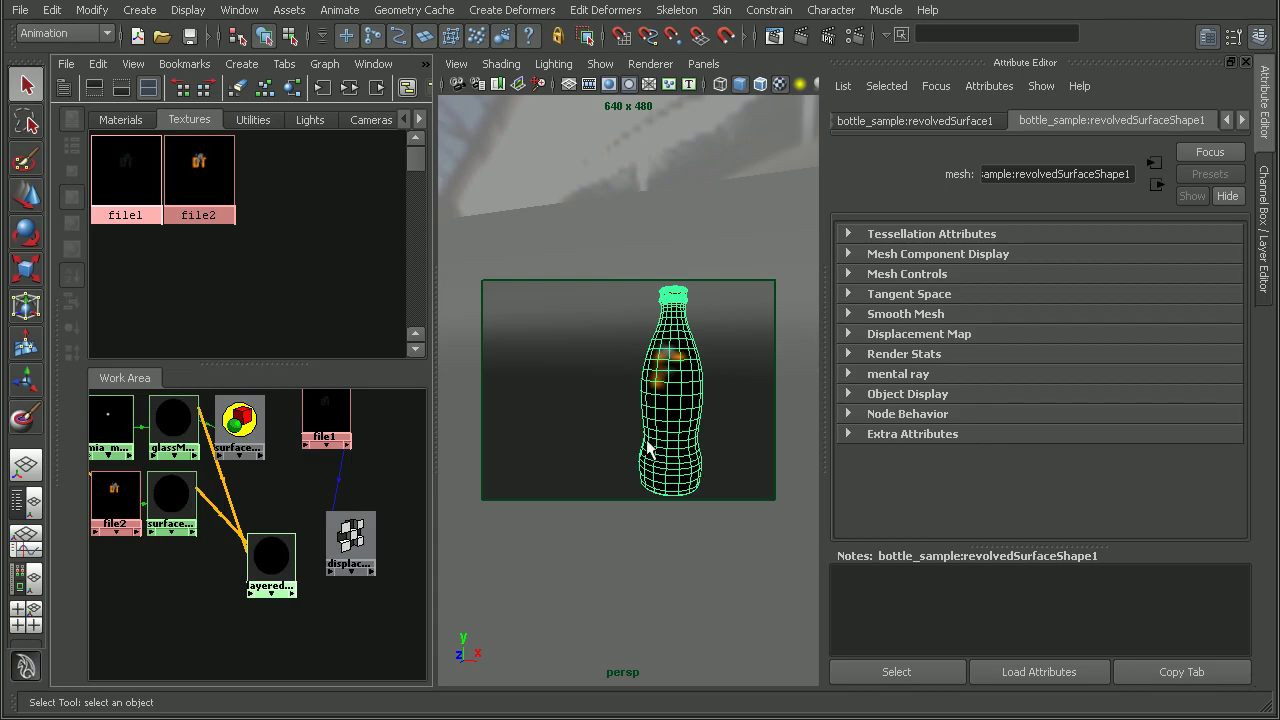
Render the persp view with mental ray and inspect the logo and bottle body in the image.
click(801, 36)
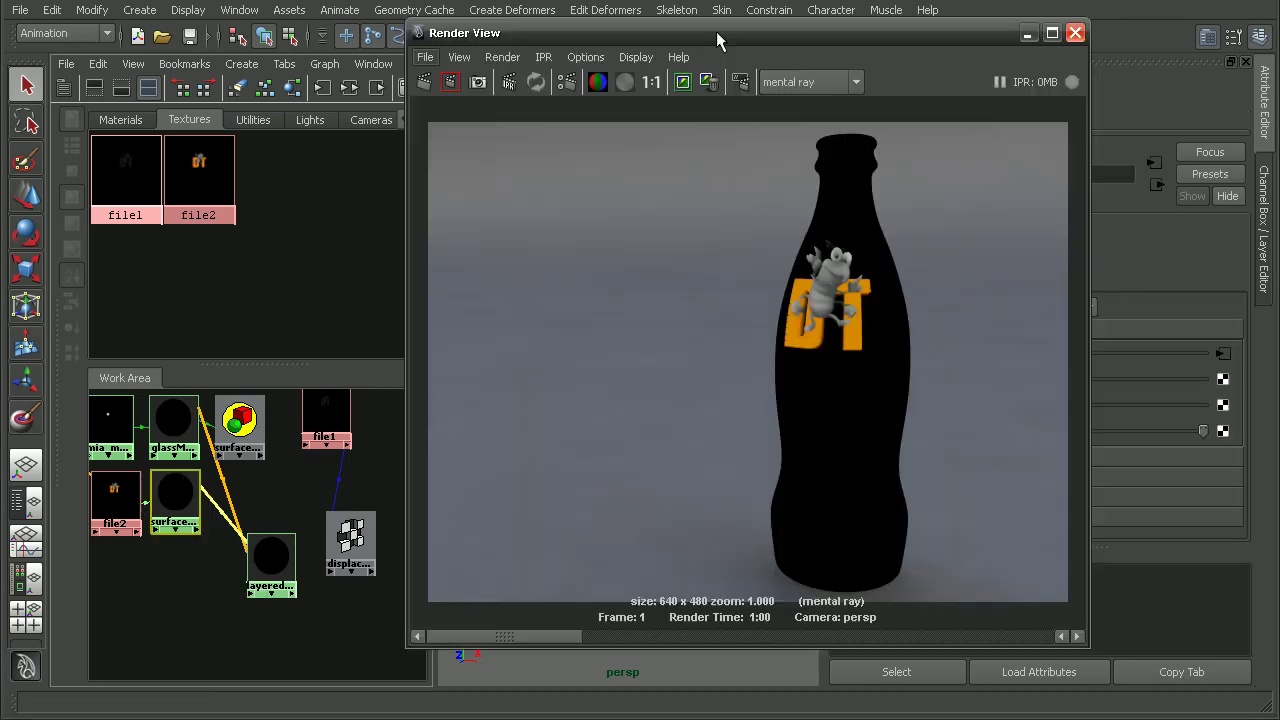
alt+middle_drag(832, 274, 745, 301)
alt+right_drag(745, 301, 788, 231)
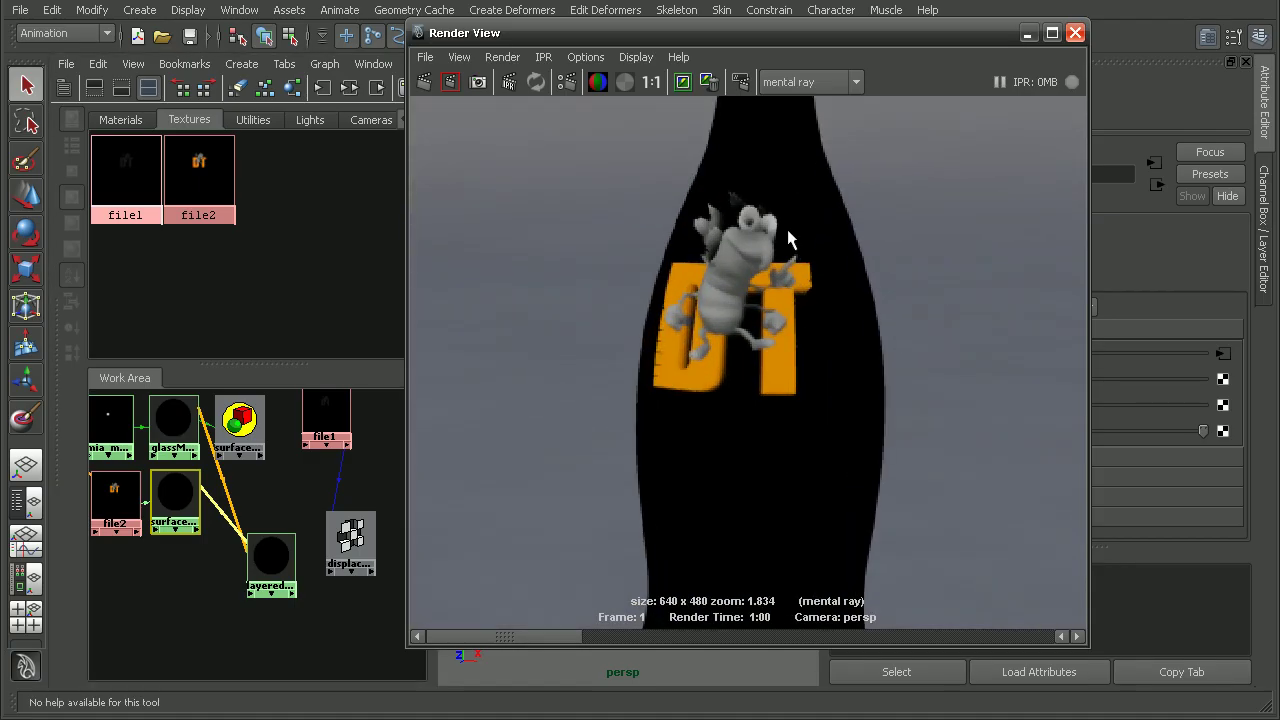
alt+middle_drag(750, 359, 755, 150)
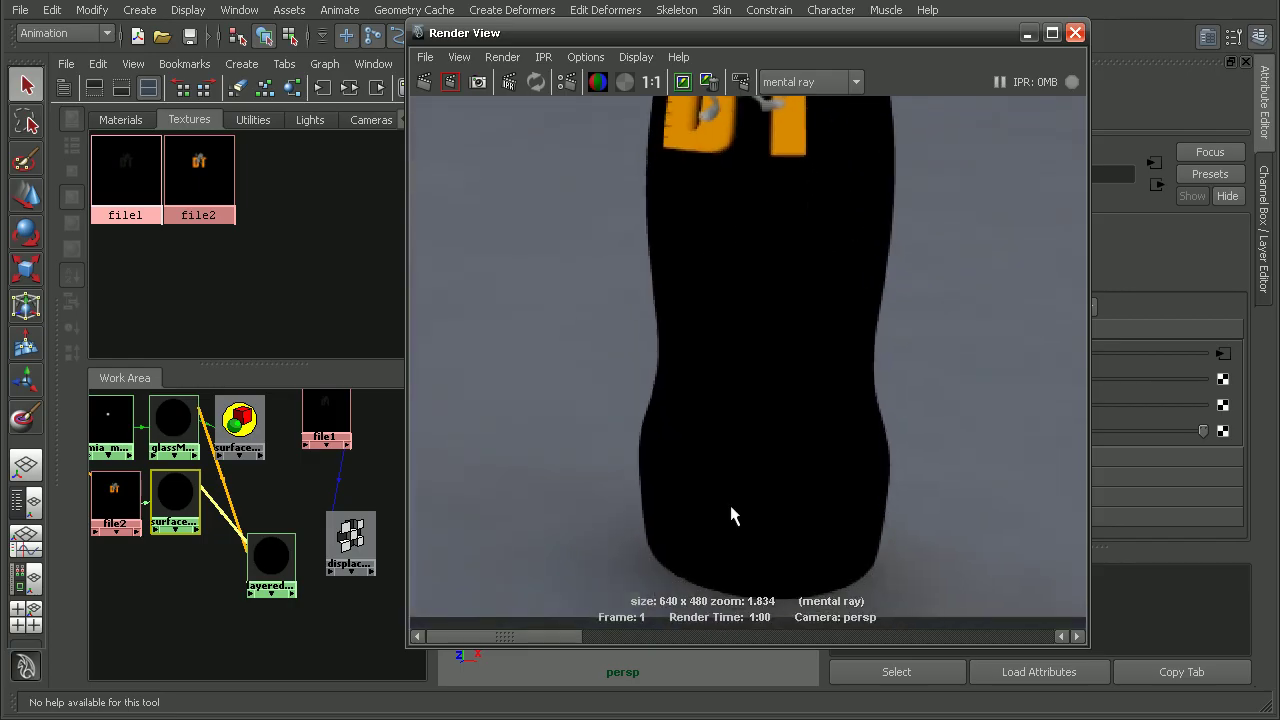
alt+middle_drag(834, 243, 826, 507)
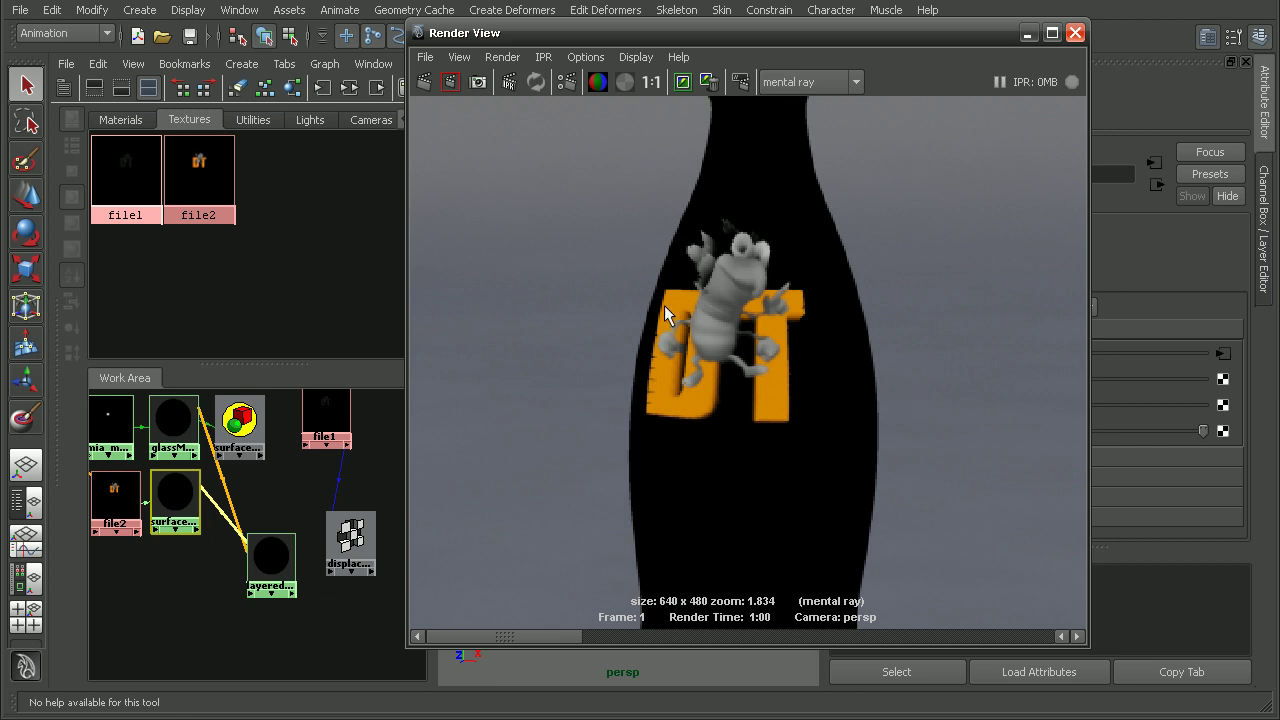
click(1028, 33)
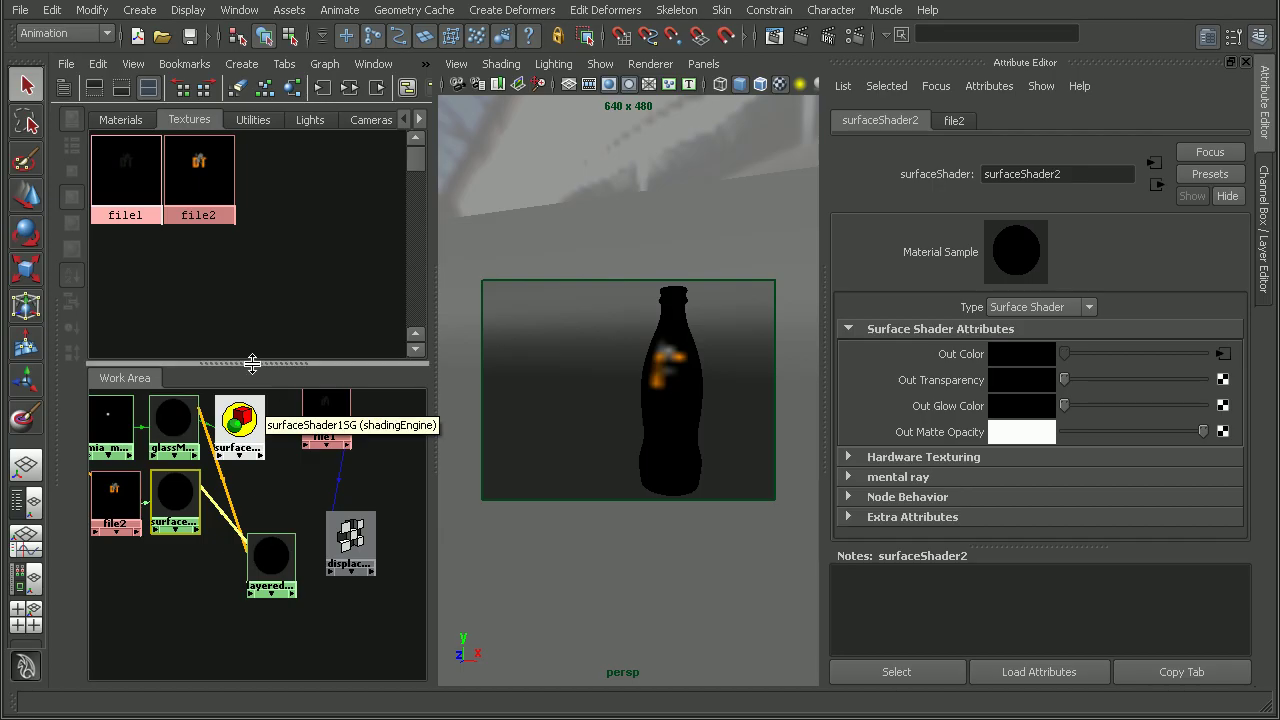
Enlarge the work area and check the surfaceShader2 and glassMaterial layers of layeredShader1.
drag(252, 364, 252, 215)
alt+middle_drag(207, 412, 252, 490)
alt+right_drag(252, 490, 460, 498)
alt+right_drag(303, 465, 187, 449)
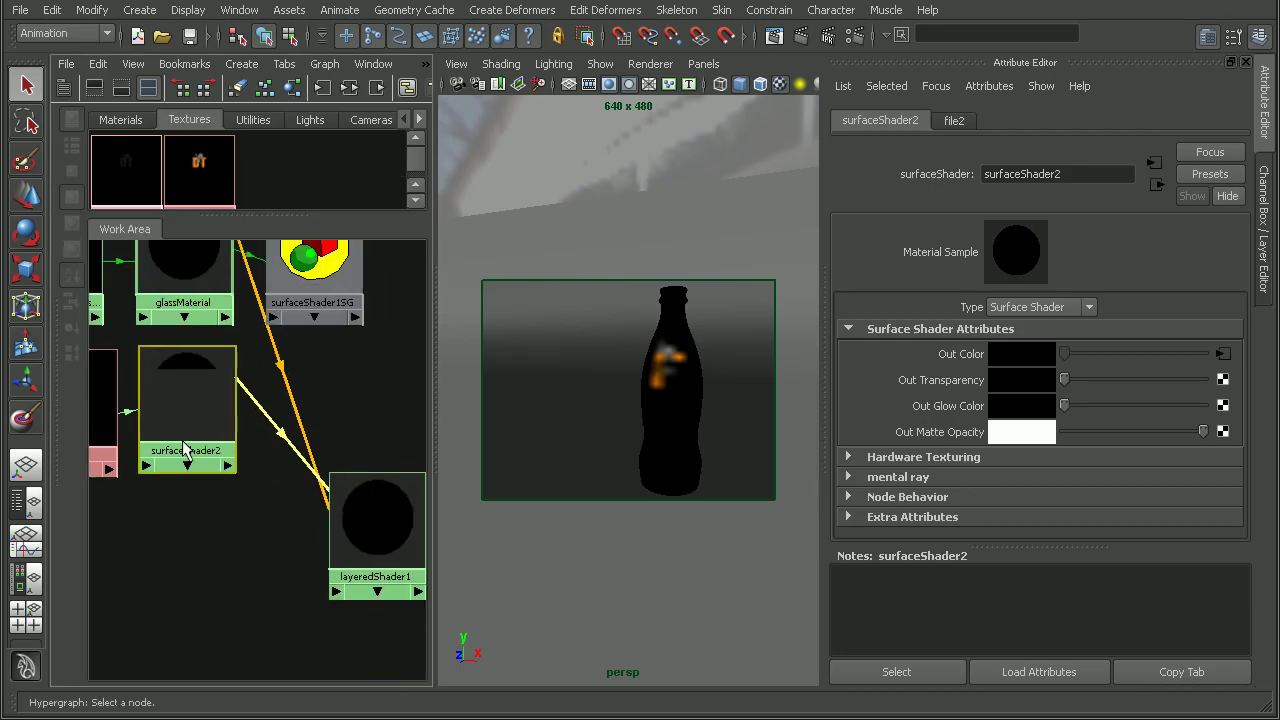
click(335, 503)
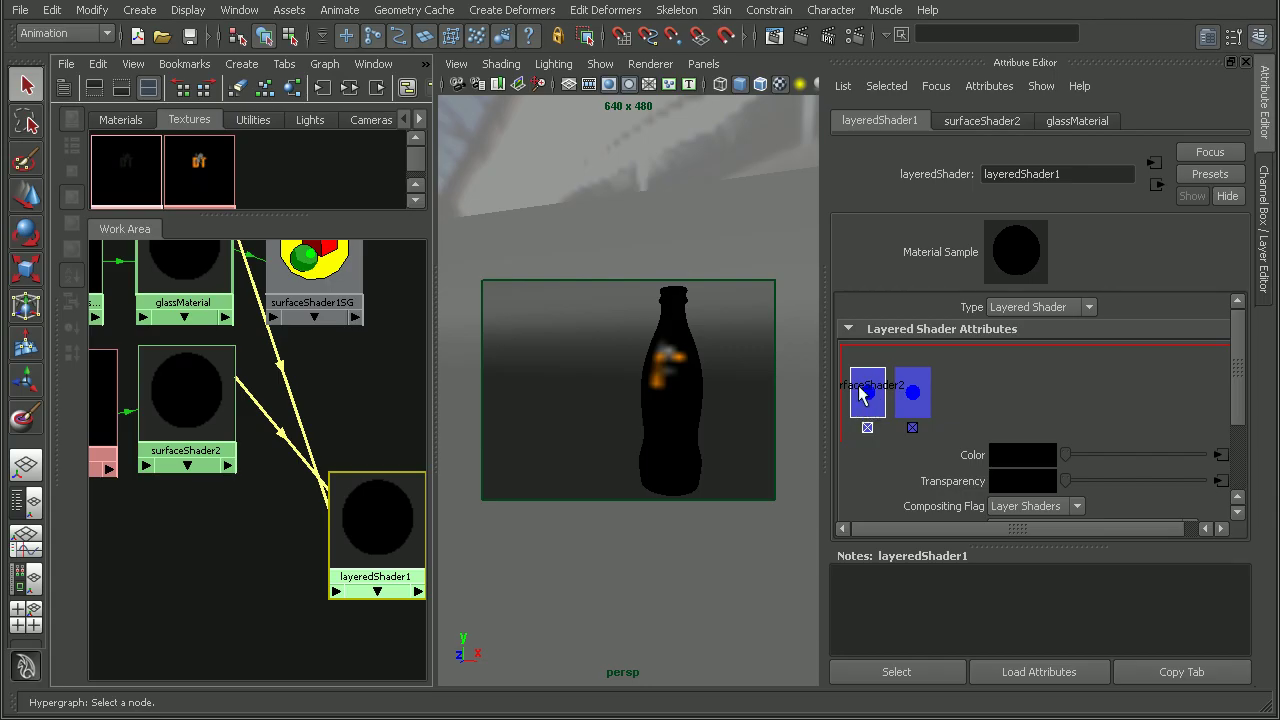
click(910, 398)
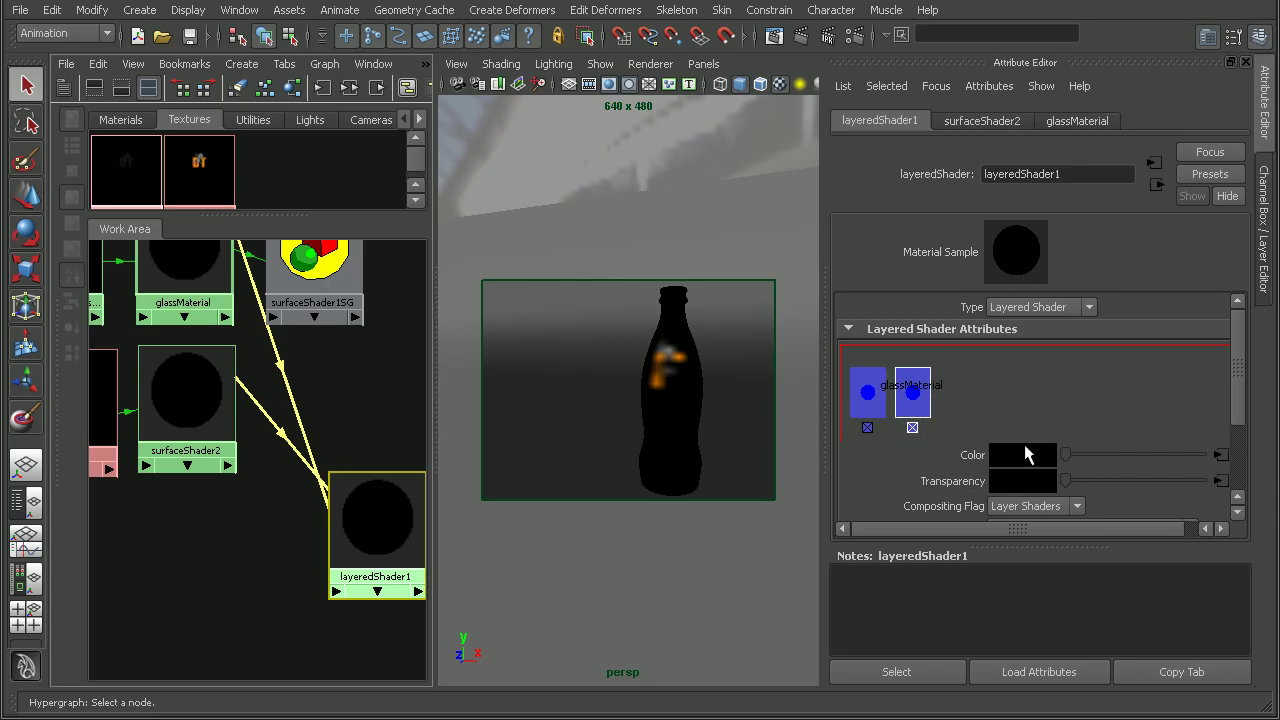
Connect the file2 texture to surfaceShader2's Out Transparency.
click(163, 408)
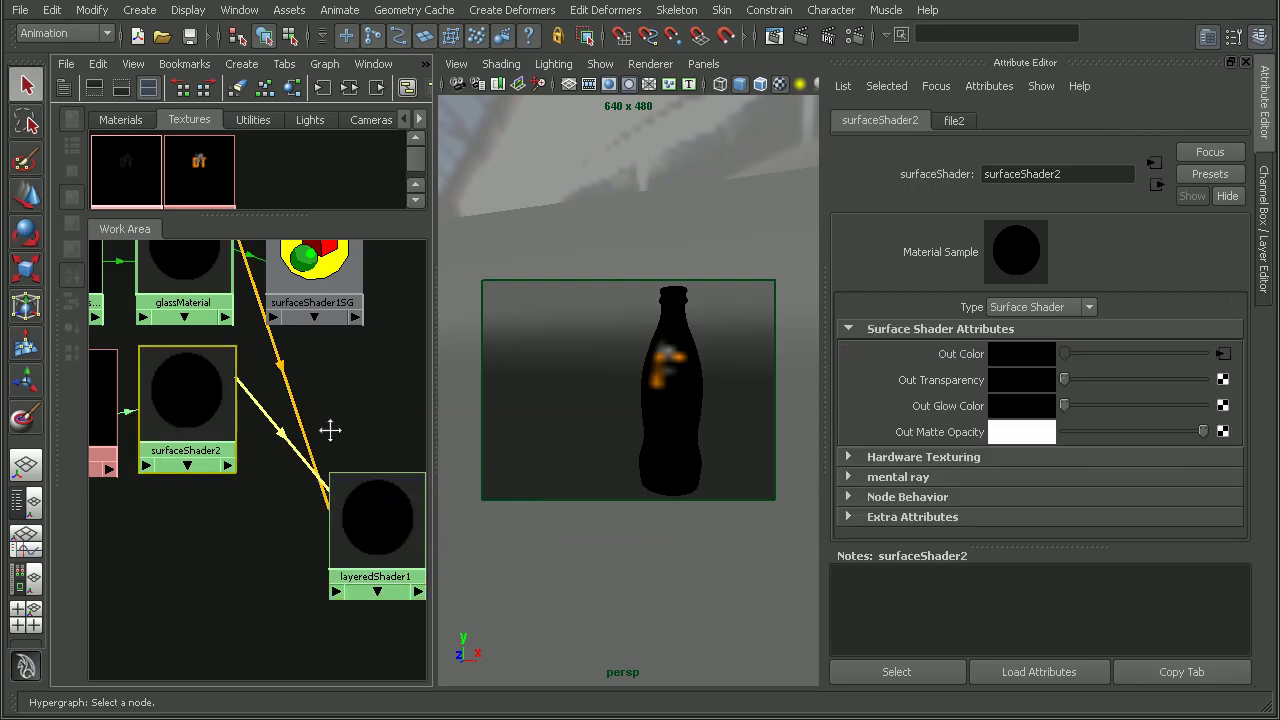
alt+middle_drag(330, 430, 395, 466)
scroll(288, 440, down, 4)
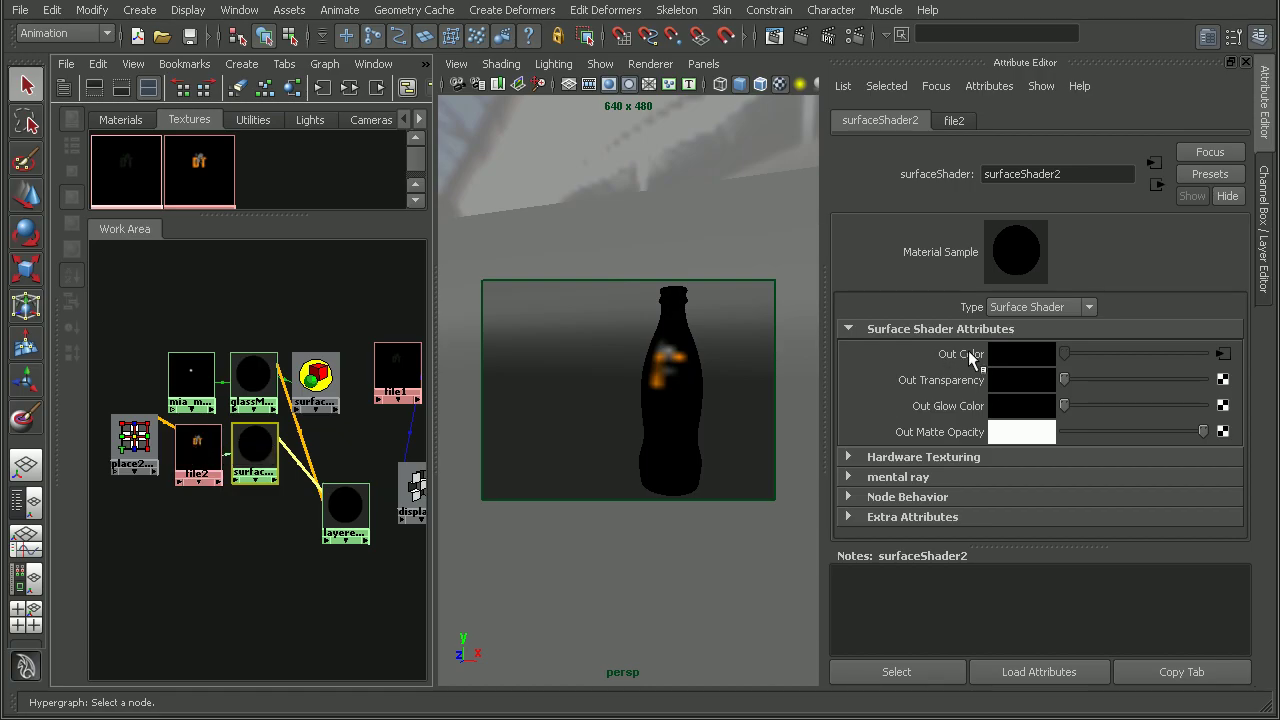
middle_drag(198, 448, 924, 383)
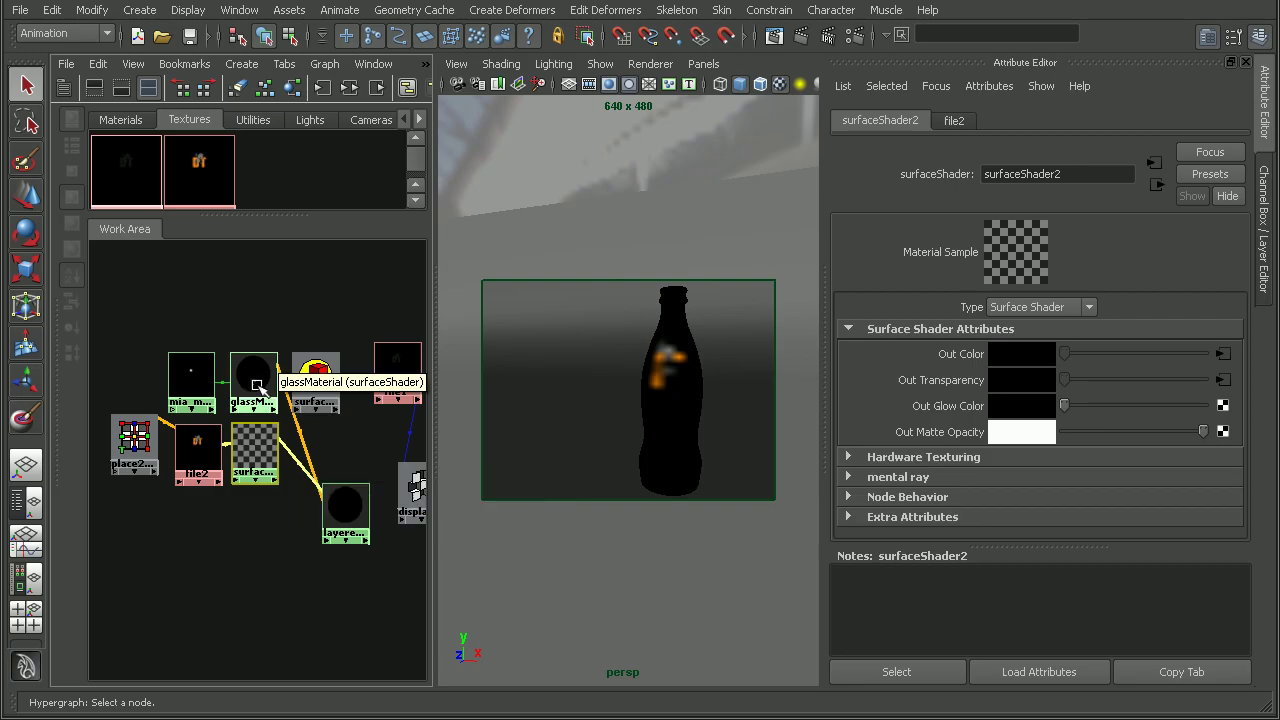
Re-render the bottle and examine the logo up close along with the transparent glass around it.
click(769, 43)
click(419, 91)
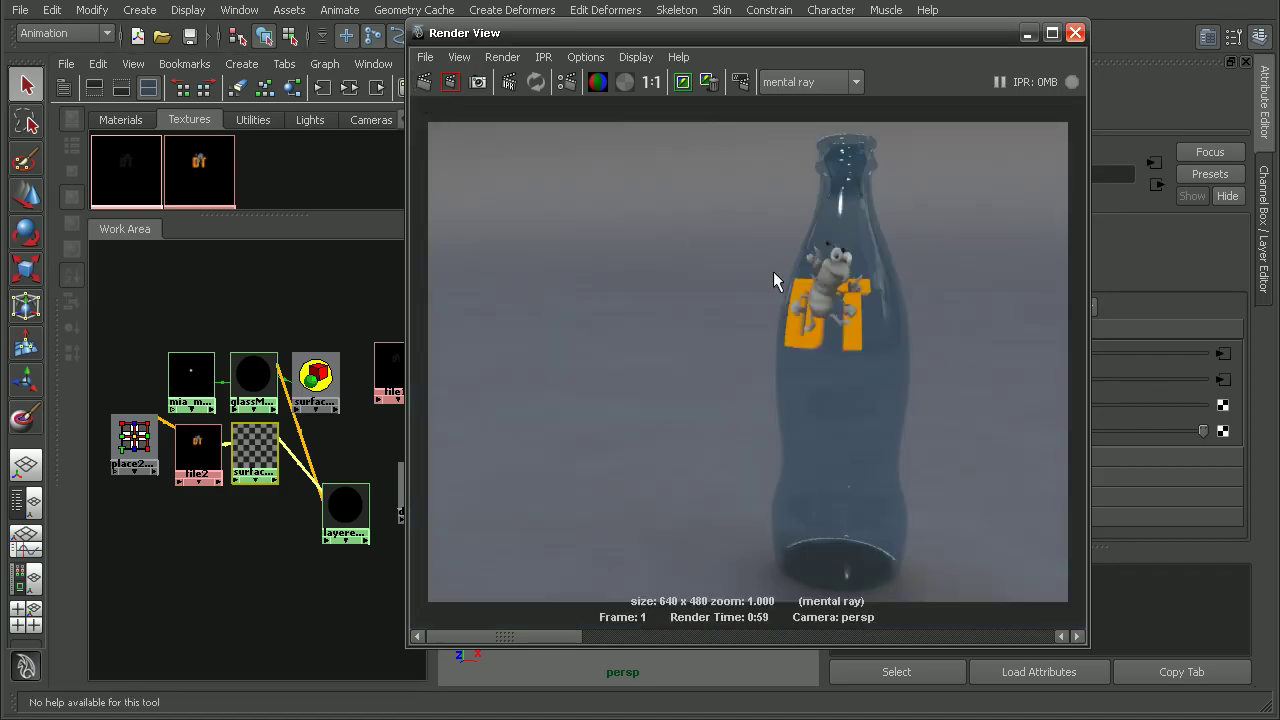
alt+middle_drag(773, 271, 697, 300)
alt+right_drag(697, 300, 1116, 355)
alt+middle_drag(588, 297, 574, 323)
alt+right_drag(574, 323, 866, 319)
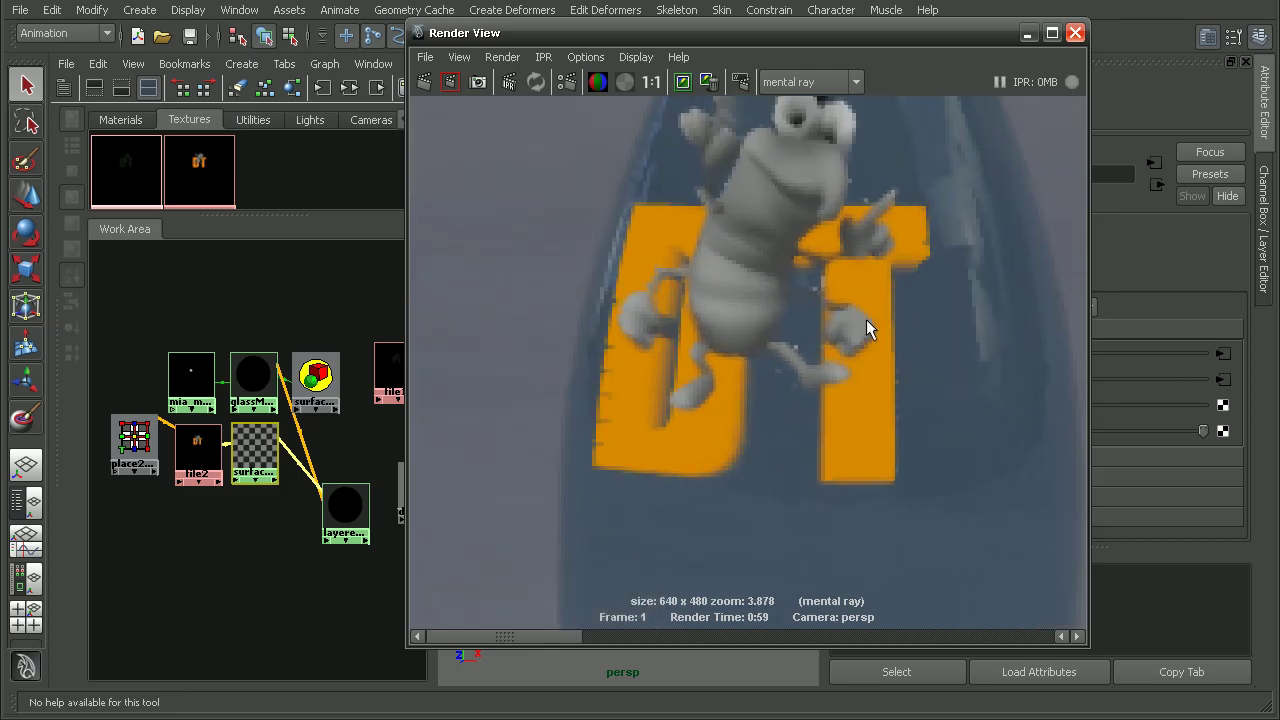
alt+middle_drag(866, 319, 852, 446)
alt+right_drag(960, 249, 935, 284)
scroll(935, 284, down, 5)
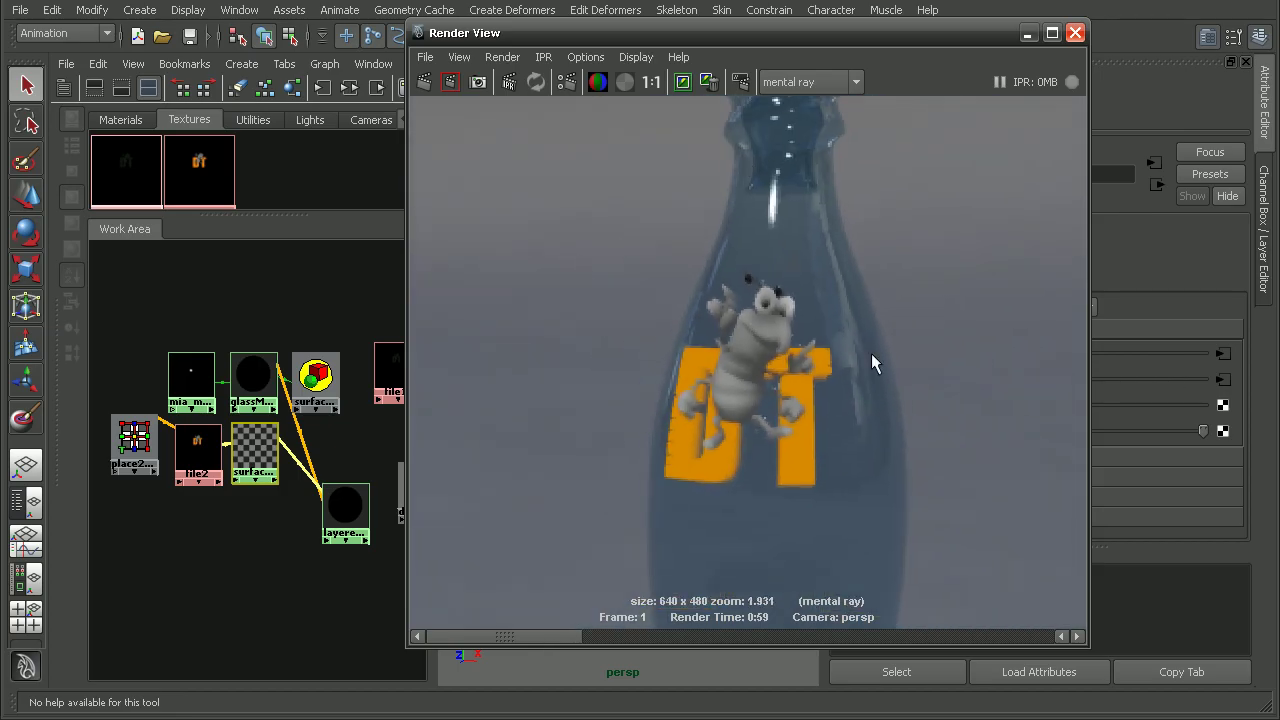
alt+middle_drag(797, 574, 786, 489)
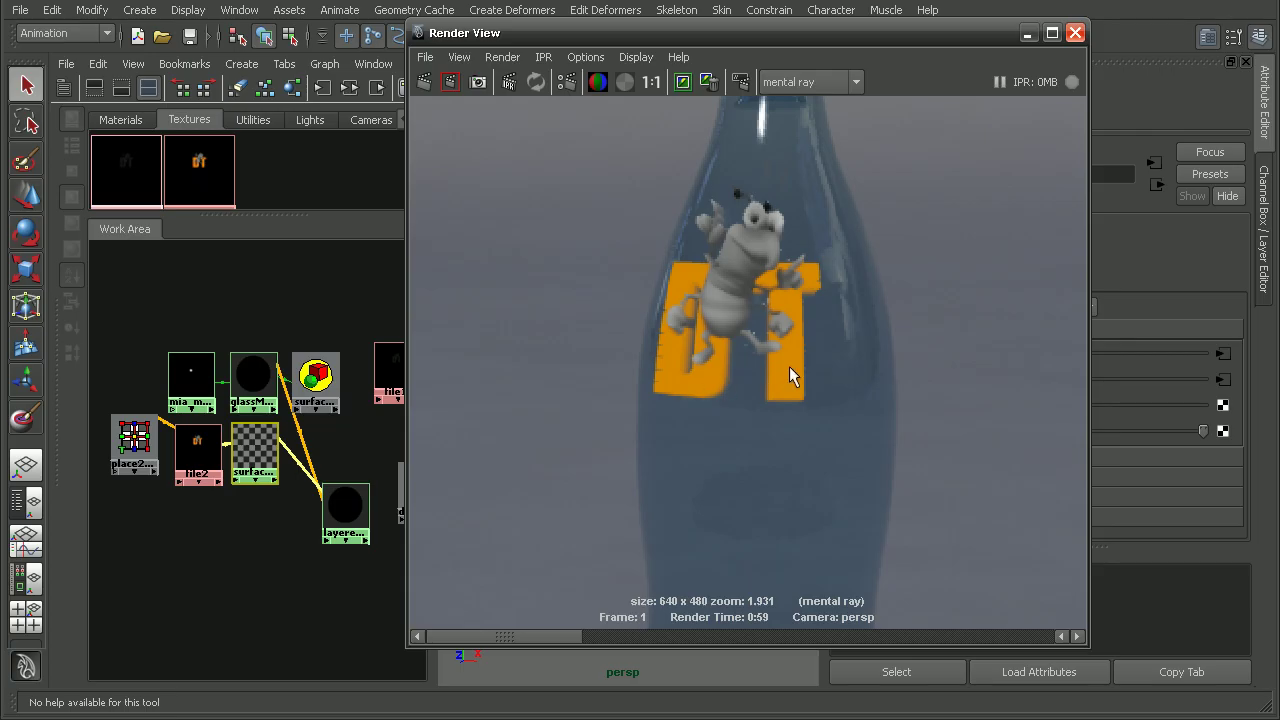
alt+right_drag(891, 374, 545, 346)
alt+middle_drag(792, 447, 786, 398)
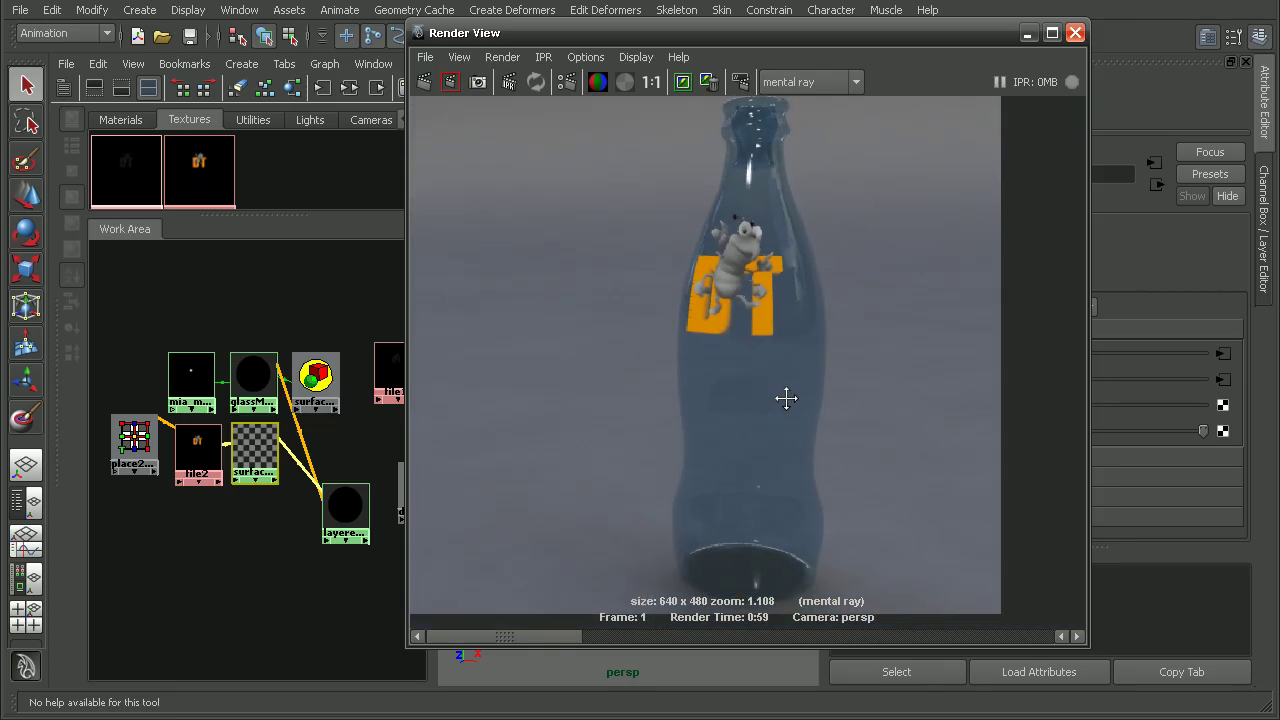
alt+middle_drag(745, 283, 740, 295)
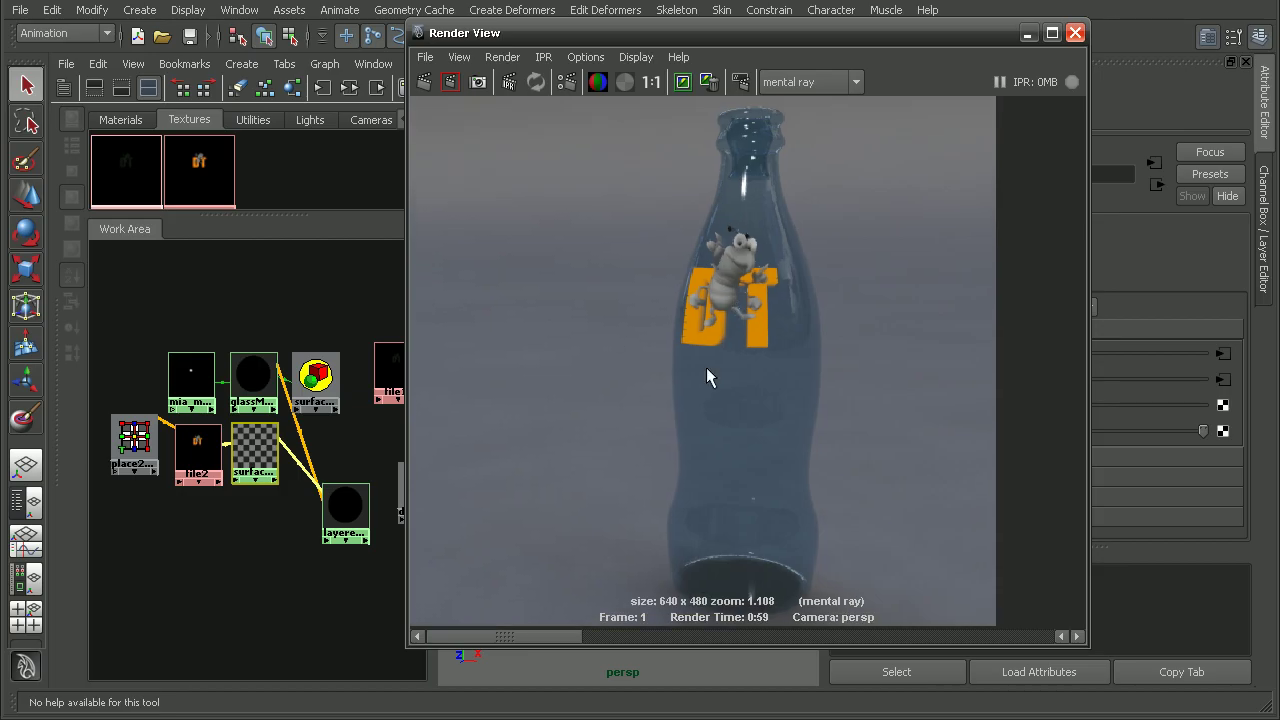